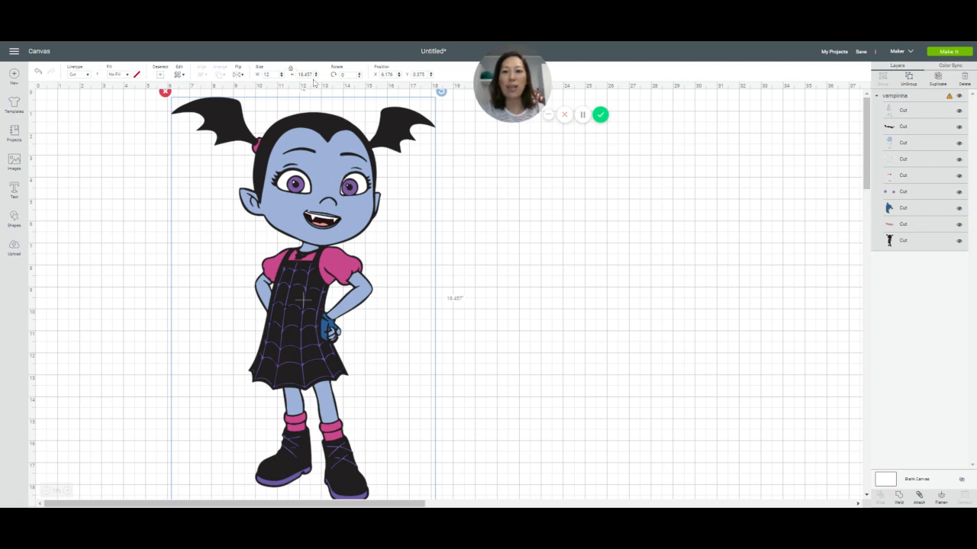
Resize the vampirina character image proportionally to a height of 30 inches and move it away from the canvas corner
{"action": "left_click", "coordinate": [304, 74]}
{"action": "type", "text": "30"}
{"action": "key", "text": "Tab"}
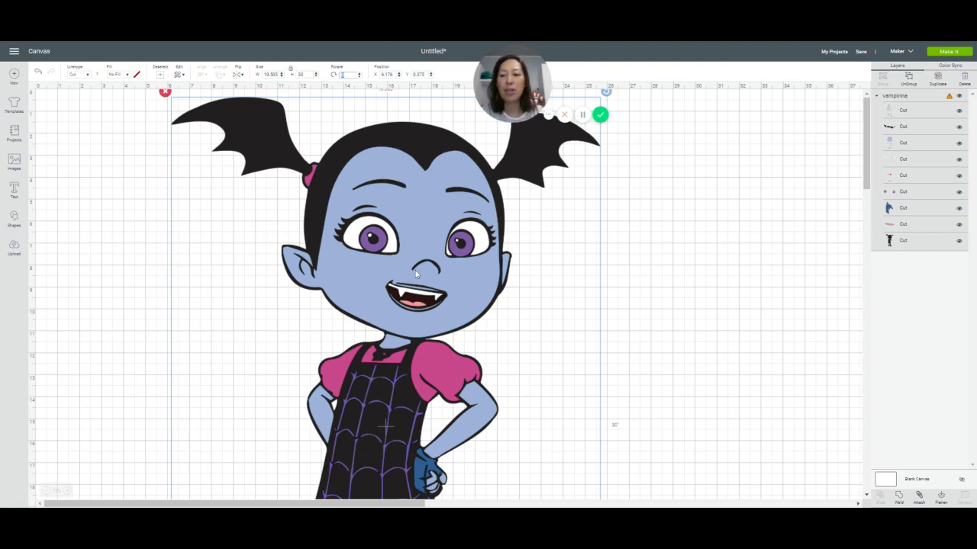
{"action": "left_click", "coordinate": [45, 493]}
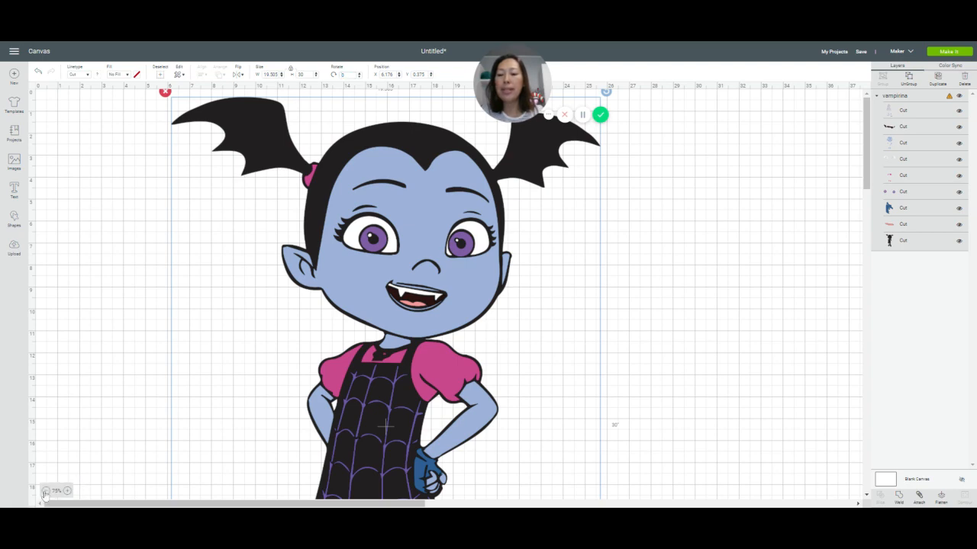
{"action": "left_click", "coordinate": [45, 493]}
{"action": "left_click", "coordinate": [45, 494]}
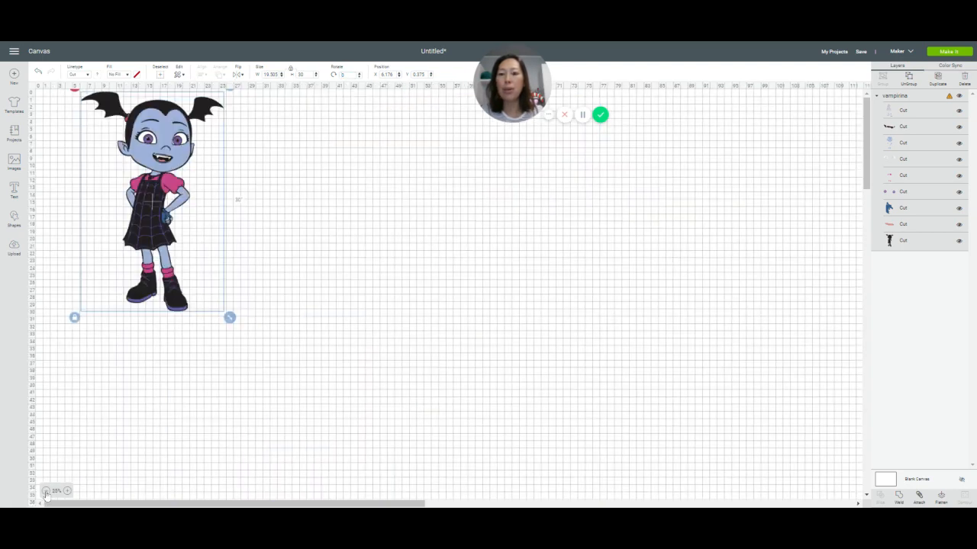
{"action": "left_click_drag", "start_coordinate": [157, 240], "coordinate": [196, 269]}
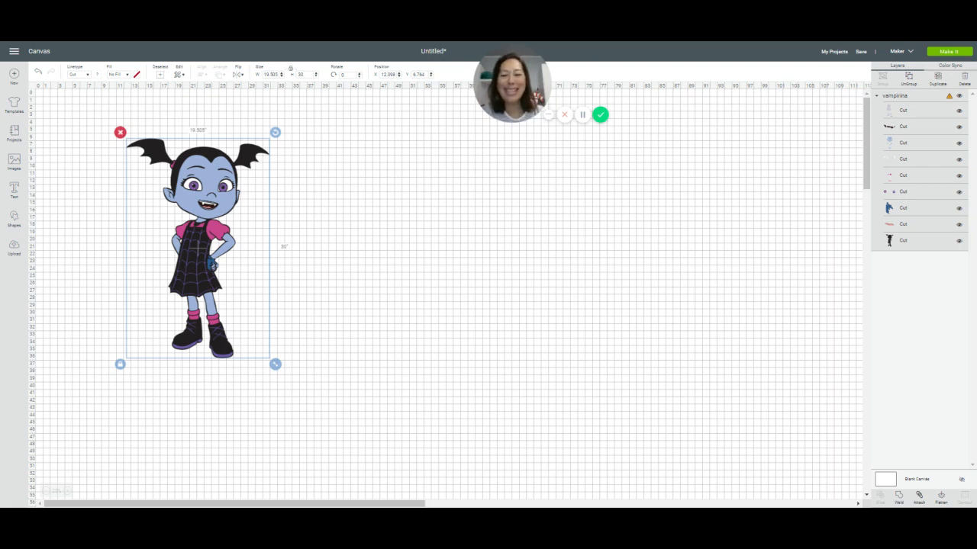
Ungroup the character image into separate layers and delete the near-black mouth layer
{"action": "left_click", "coordinate": [908, 81]}
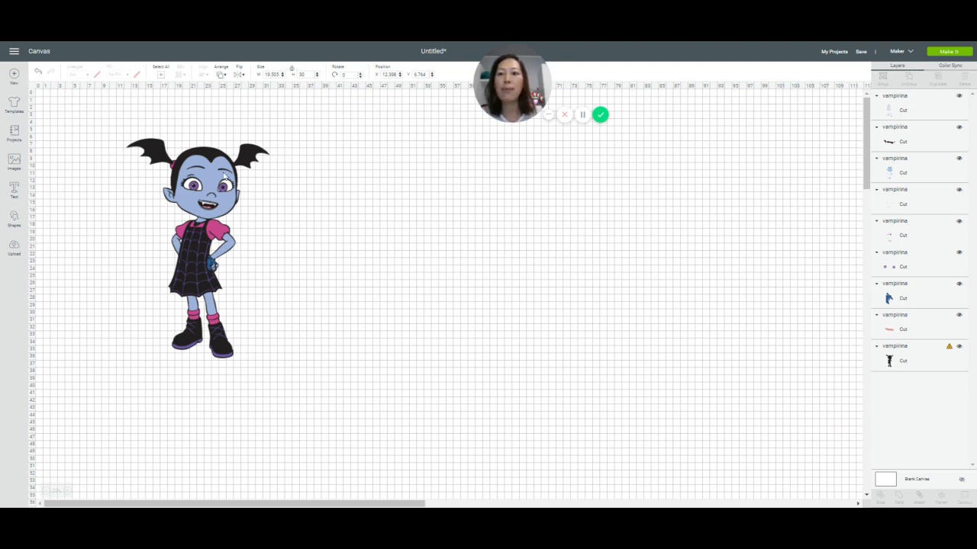
{"action": "left_click", "coordinate": [226, 179]}
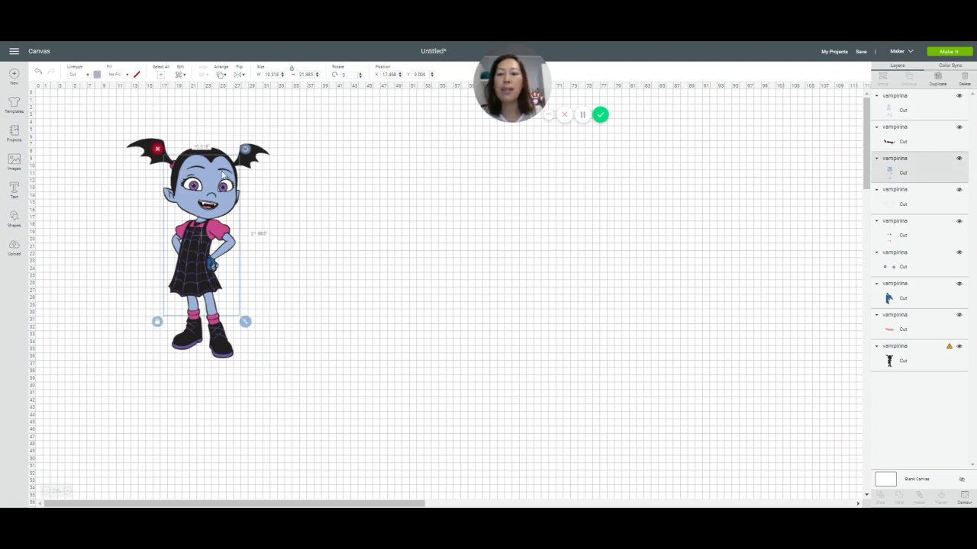
{"action": "left_click", "coordinate": [96, 75]}
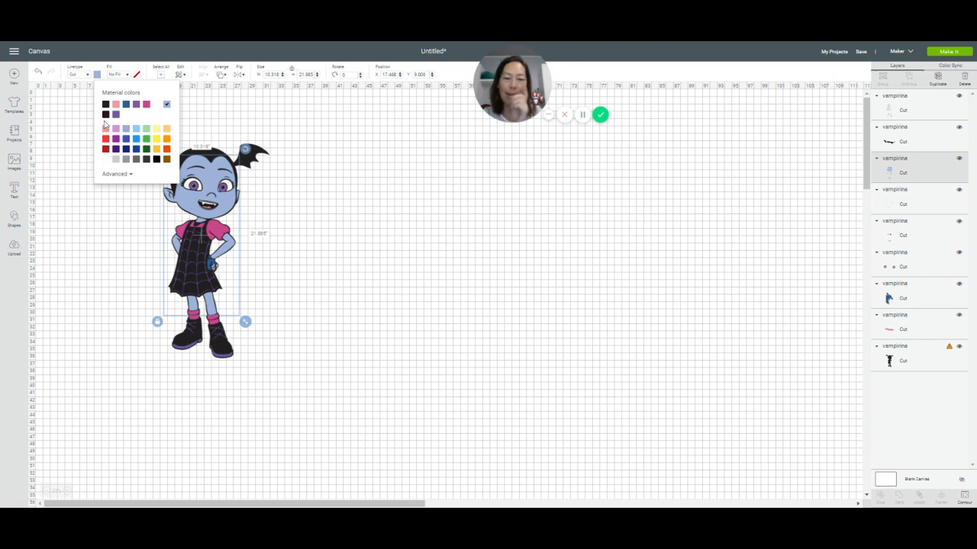
{"action": "left_click", "coordinate": [948, 67]}
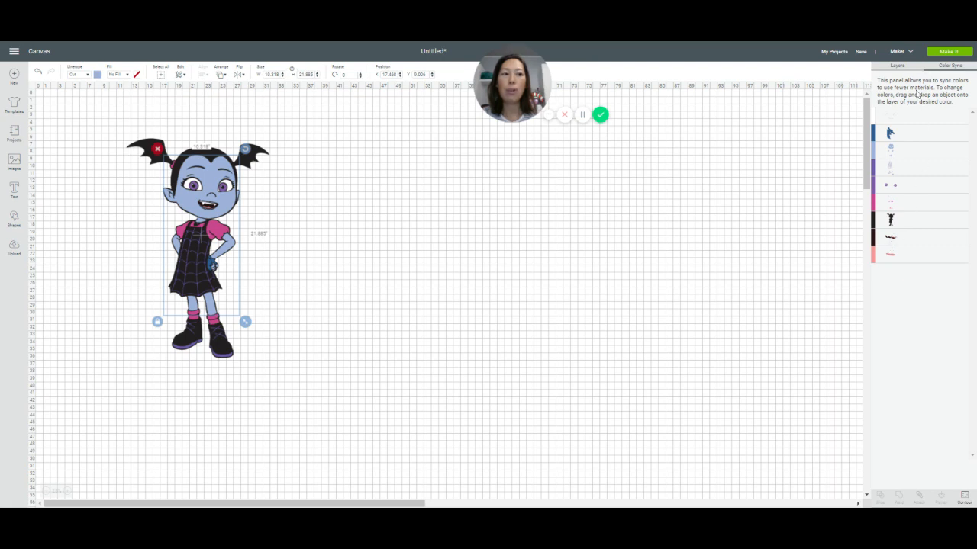
{"action": "left_click", "coordinate": [899, 68]}
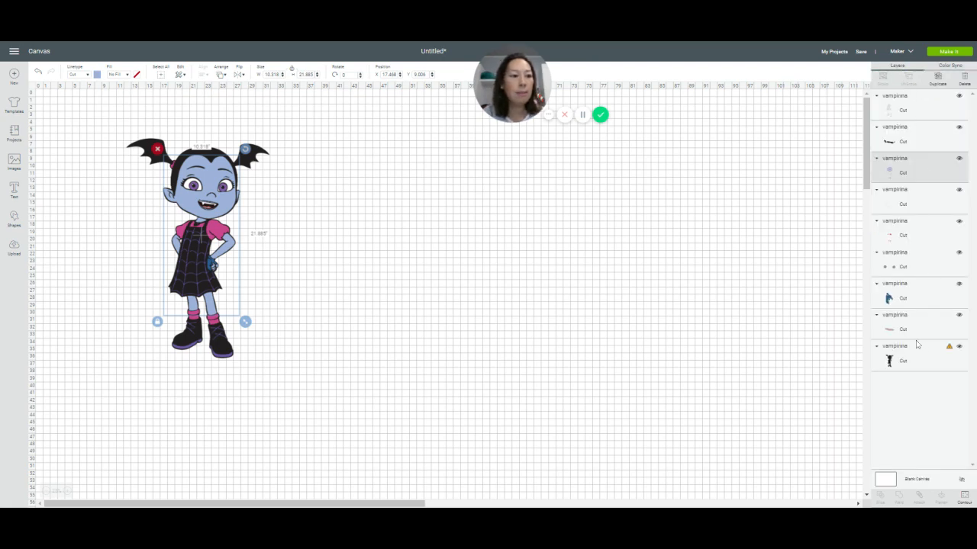
{"action": "left_click", "coordinate": [909, 130]}
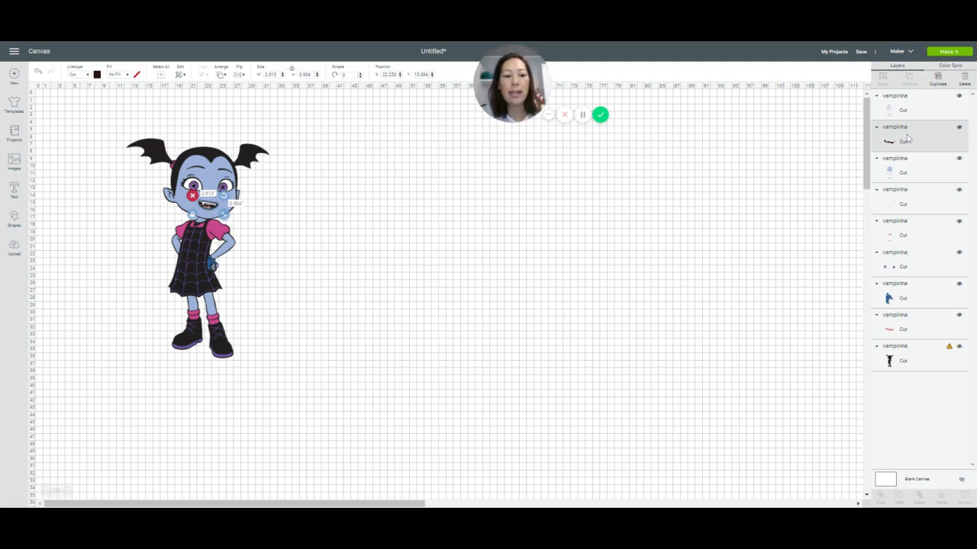
{"action": "key", "text": "Delete"}
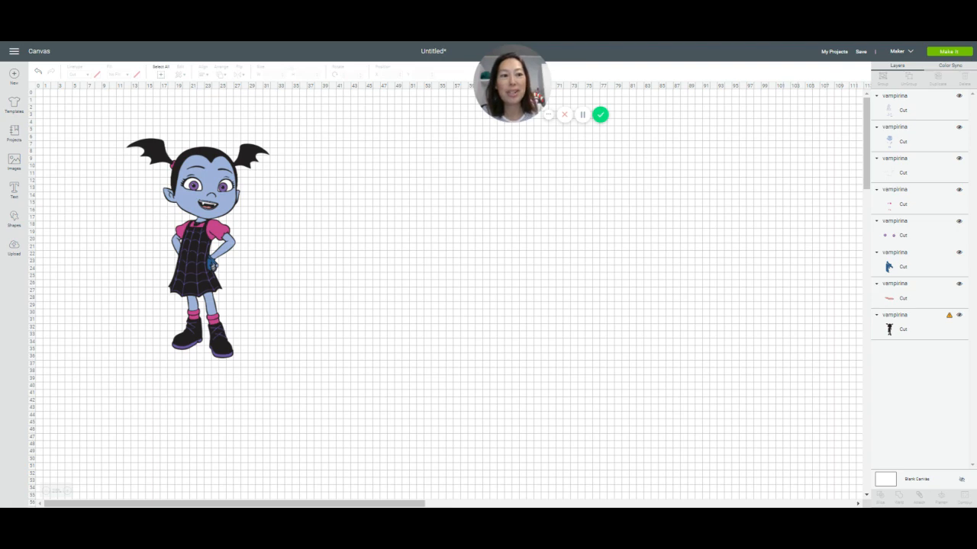
Sync the dark blue hand piece and salmon tongue to the pink material, and the eye irises to the dress web's purple
{"action": "left_click", "coordinate": [901, 269]}
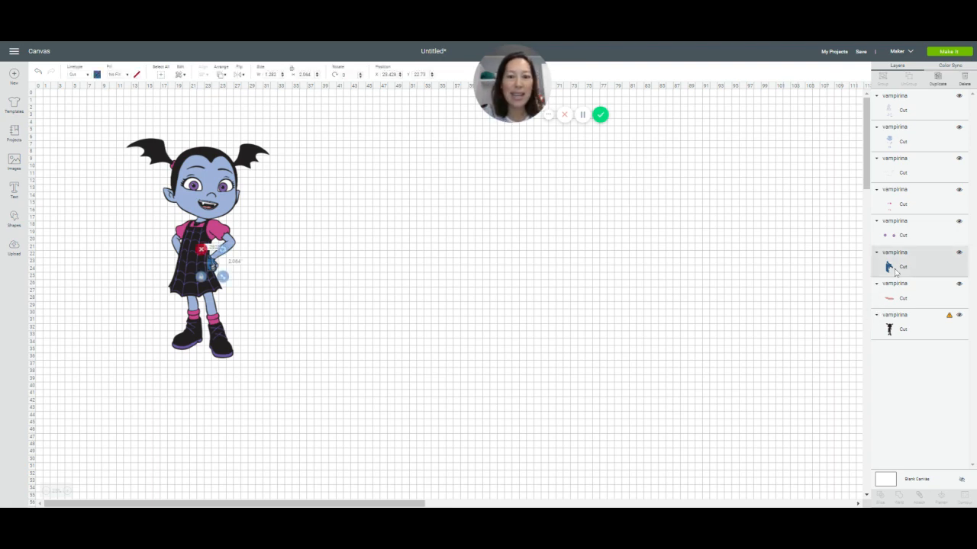
{"action": "left_click", "coordinate": [950, 66]}
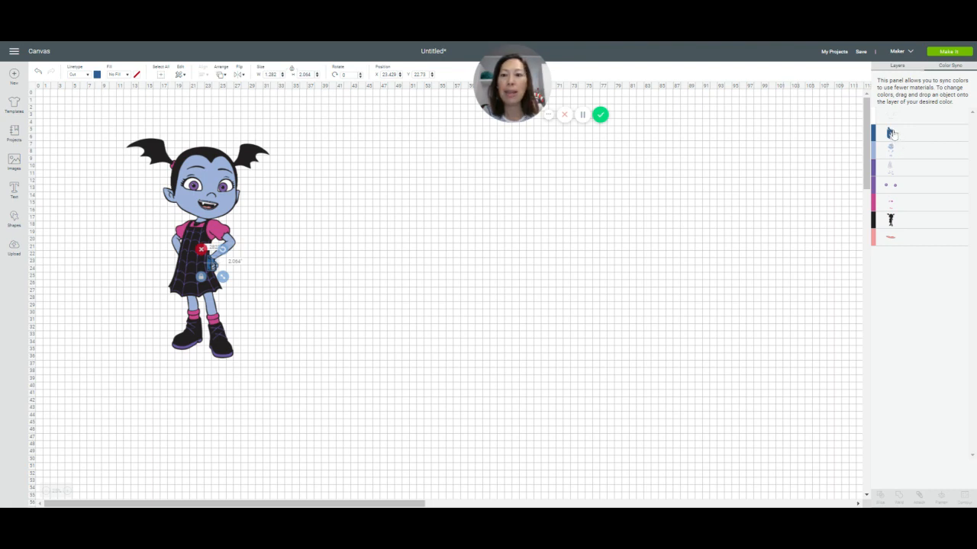
{"action": "left_click_drag", "start_coordinate": [893, 134], "coordinate": [890, 201]}
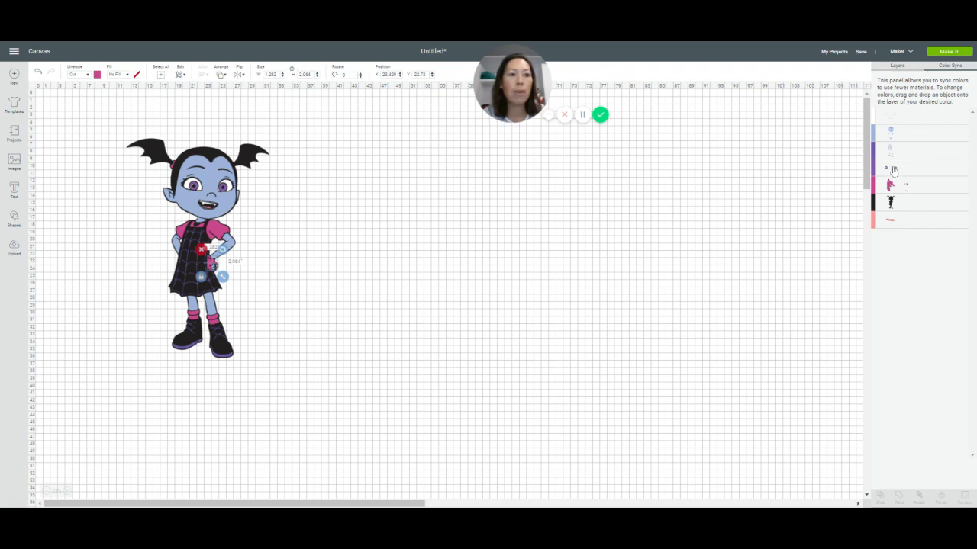
{"action": "left_click_drag", "start_coordinate": [893, 170], "coordinate": [895, 162]}
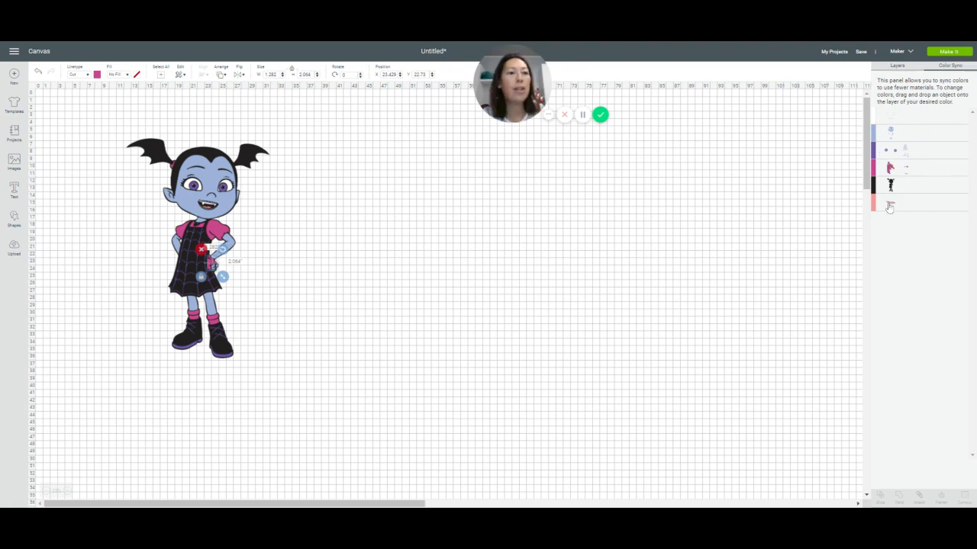
{"action": "left_click_drag", "start_coordinate": [889, 206], "coordinate": [892, 167]}
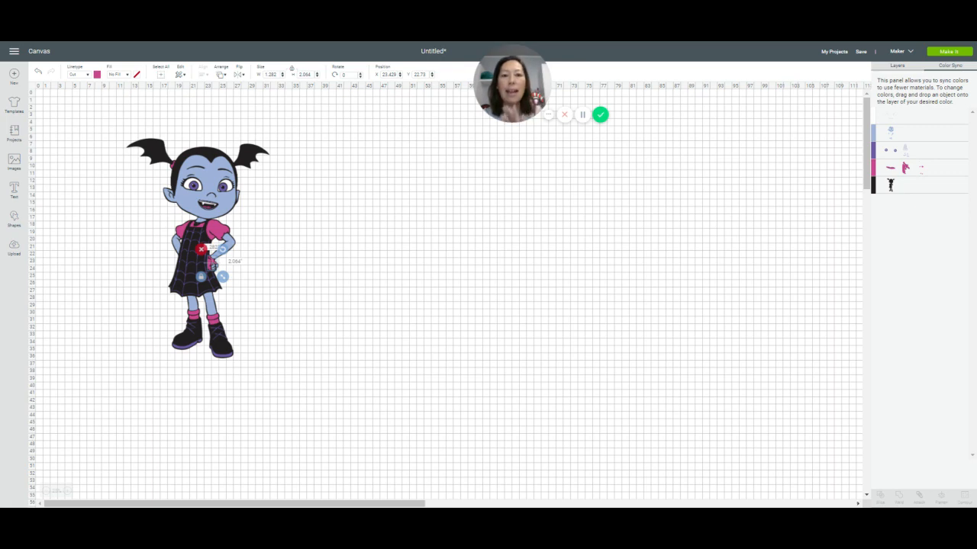
{"action": "left_click", "coordinate": [528, 213]}
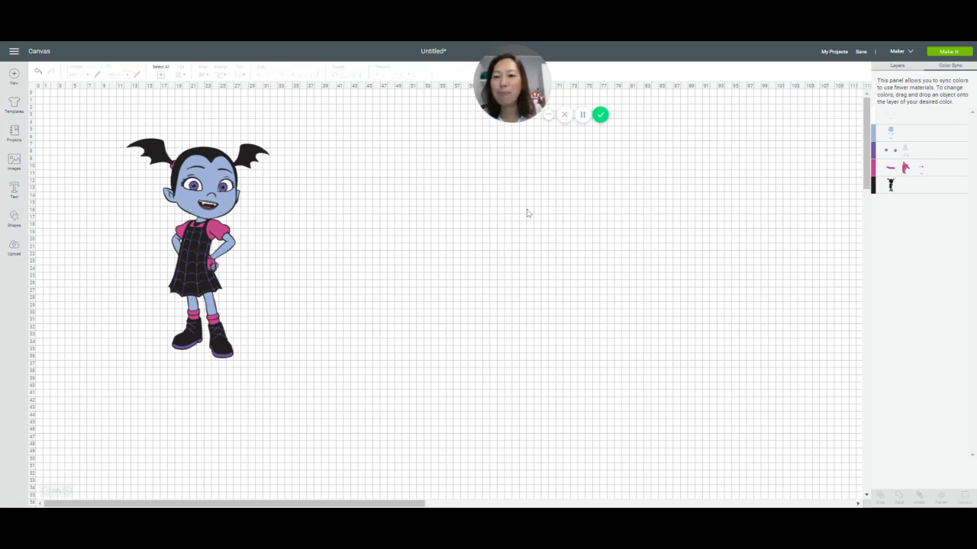
Spread the skin, white eye, pink clothing, tongue, hand, purple web and iris pieces apart, away from the black silhouette
{"action": "left_click_drag", "start_coordinate": [222, 173], "coordinate": [431, 179]}
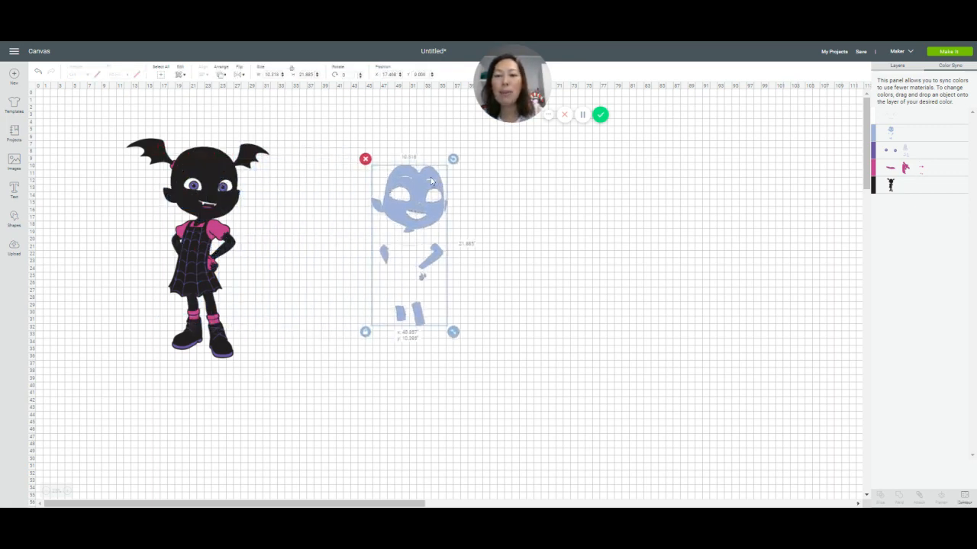
{"action": "left_click_drag", "start_coordinate": [223, 191], "coordinate": [561, 207]}
{"action": "left_click_drag", "start_coordinate": [222, 186], "coordinate": [683, 205]}
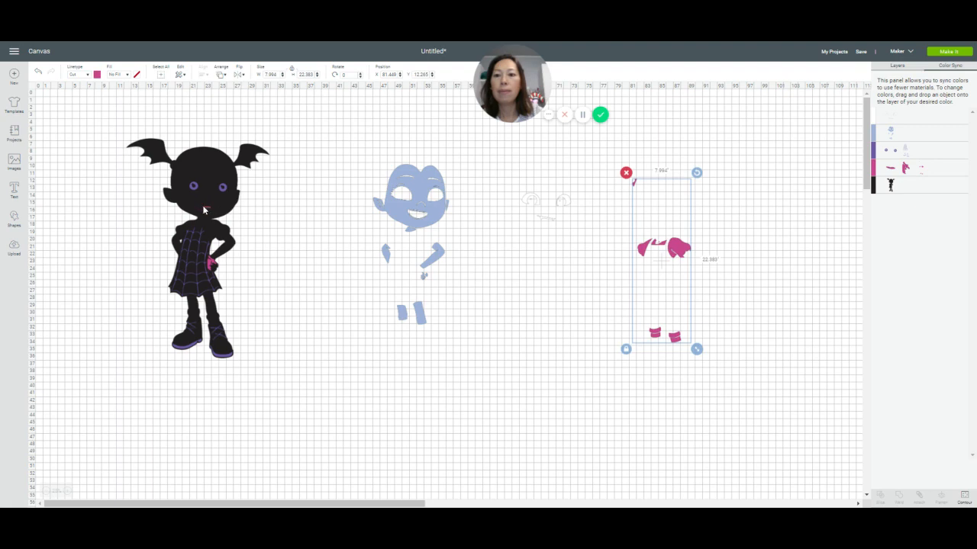
{"action": "left_click_drag", "start_coordinate": [206, 212], "coordinate": [717, 158]}
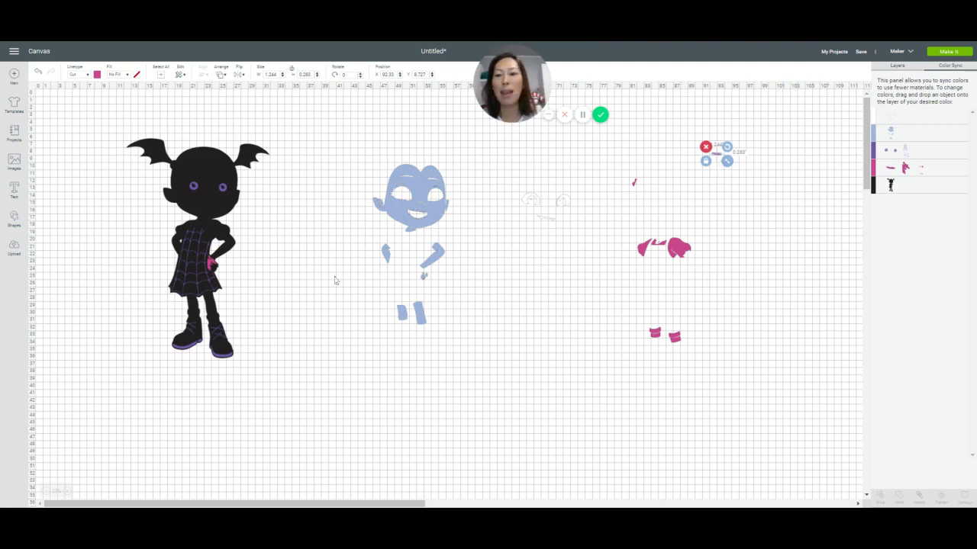
{"action": "left_click_drag", "start_coordinate": [214, 267], "coordinate": [609, 258]}
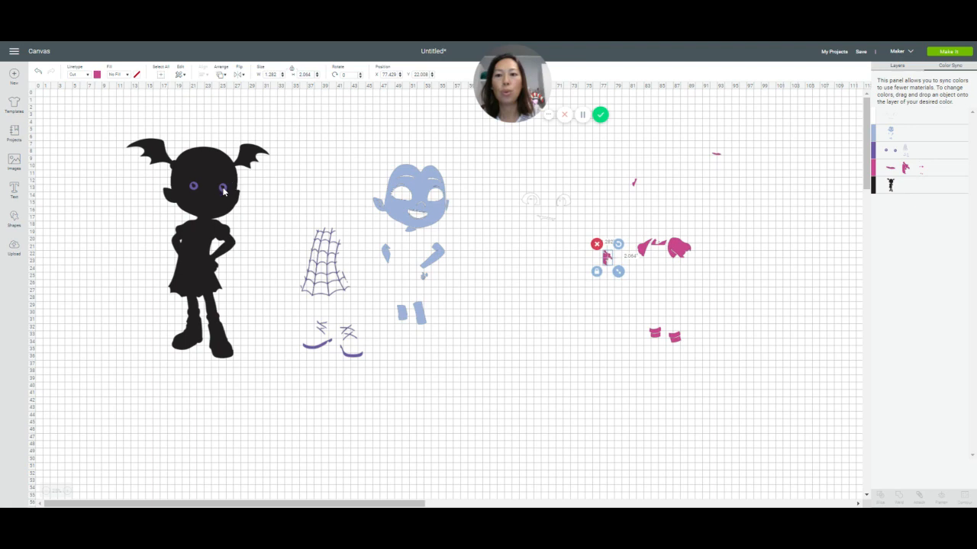
{"action": "left_click_drag", "start_coordinate": [224, 191], "coordinate": [726, 207]}
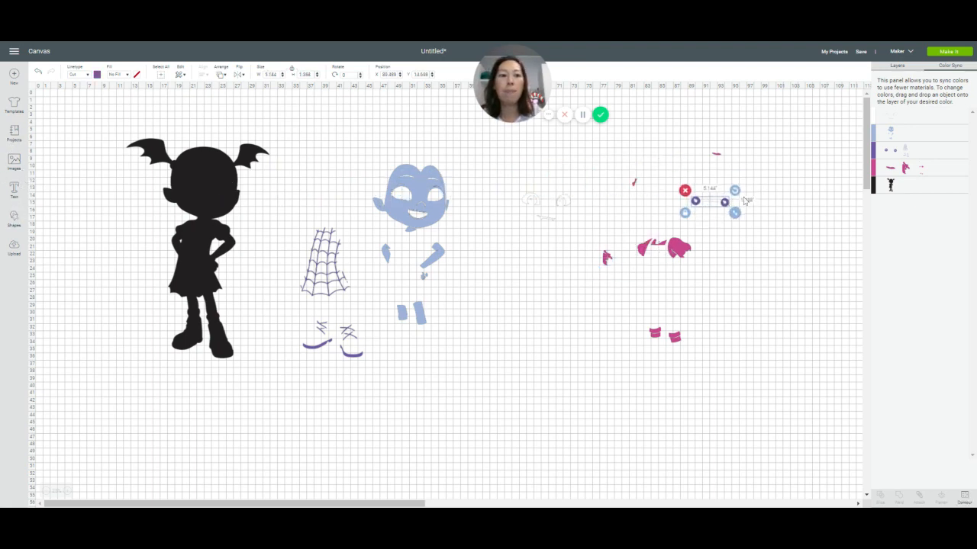
{"action": "left_click_drag", "start_coordinate": [726, 208], "coordinate": [738, 227]}
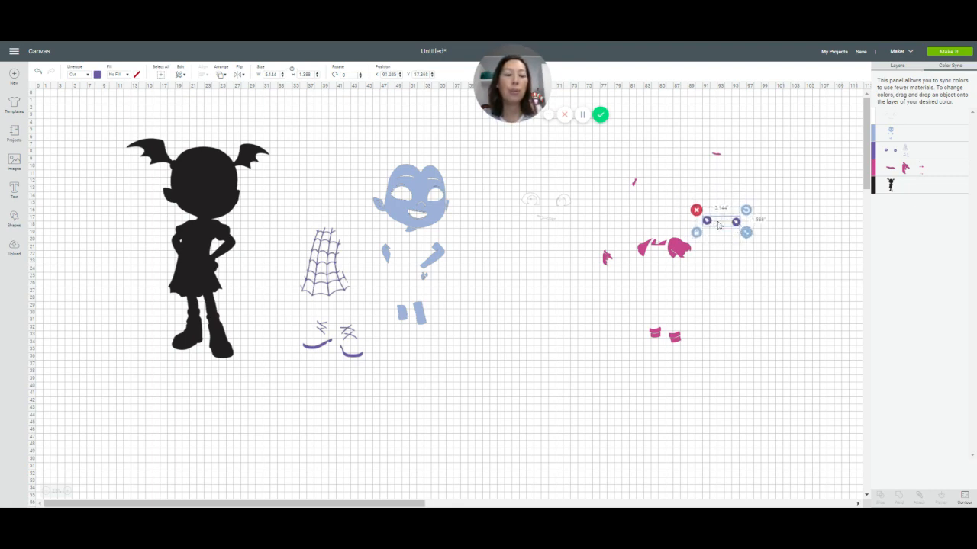
{"action": "left_click_drag", "start_coordinate": [710, 227], "coordinate": [739, 206]}
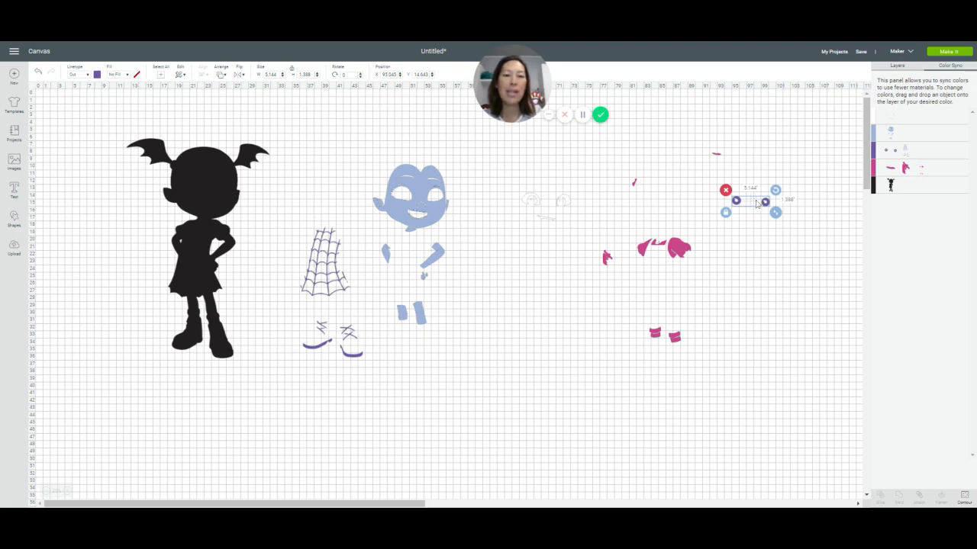
Insert a square shape and enlarge it to about 26.6 inches per side below the pink clothing pieces
{"action": "left_click", "coordinate": [897, 67]}
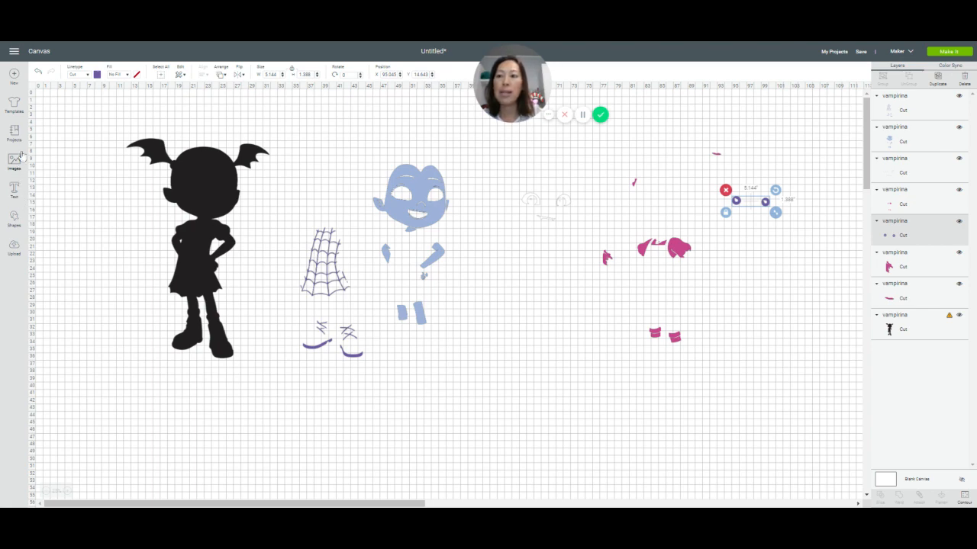
{"action": "left_click", "coordinate": [13, 219]}
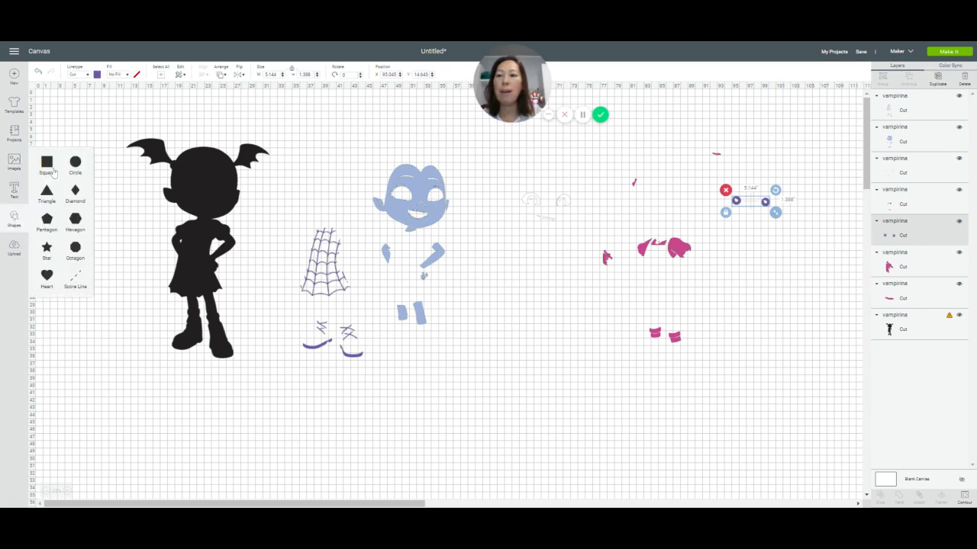
{"action": "left_click", "coordinate": [49, 165]}
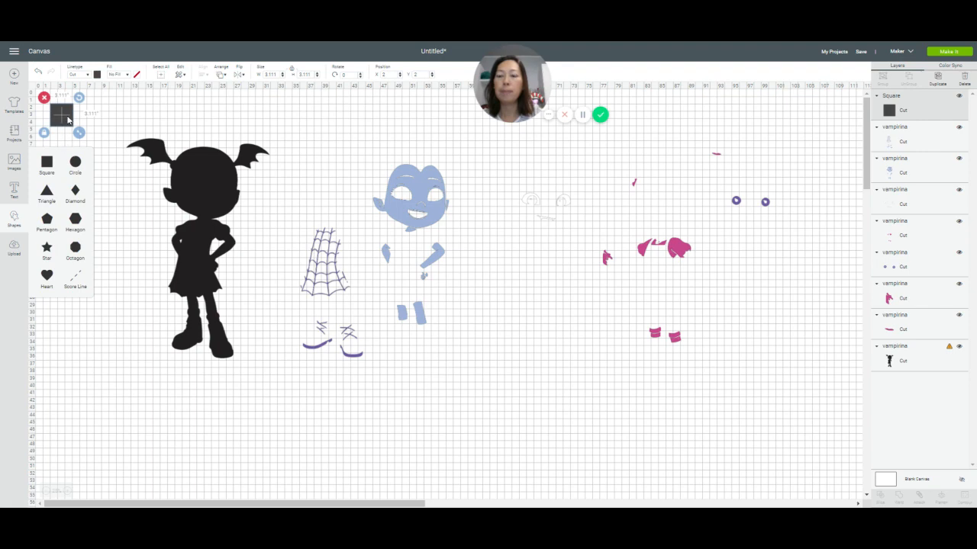
{"action": "left_click_drag", "start_coordinate": [68, 121], "coordinate": [690, 546]}
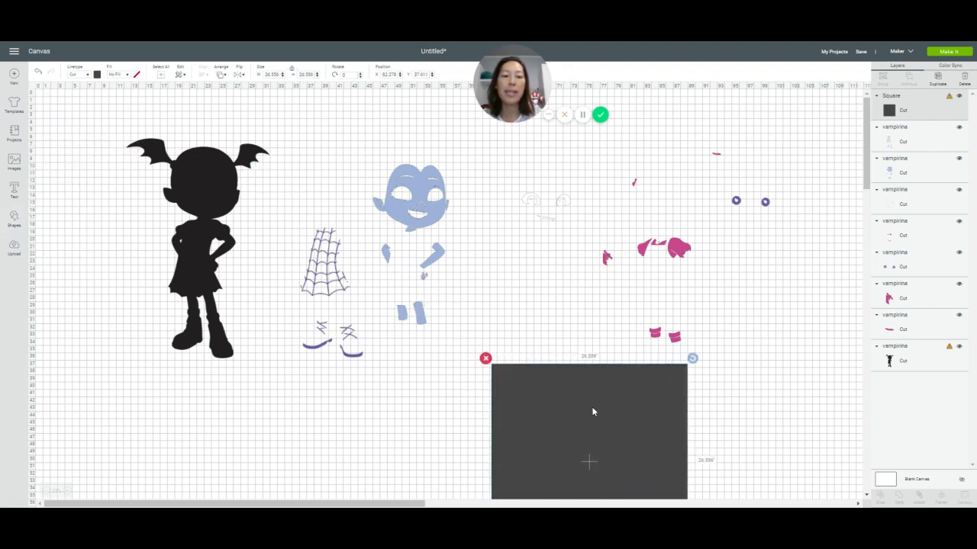
Place the square over one pink sock, slice it with the pink clothing layer, and shift the remaining clothing pieces aside
{"action": "left_click_drag", "start_coordinate": [532, 394], "coordinate": [708, 353]}
{"action": "left_click_drag", "start_coordinate": [624, 335], "coordinate": [697, 354]}
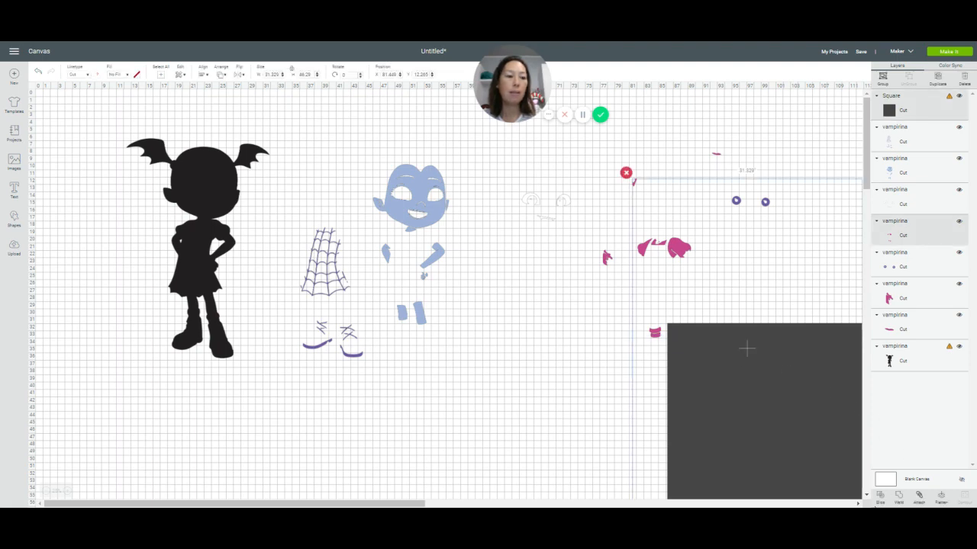
{"action": "left_click", "coordinate": [879, 496]}
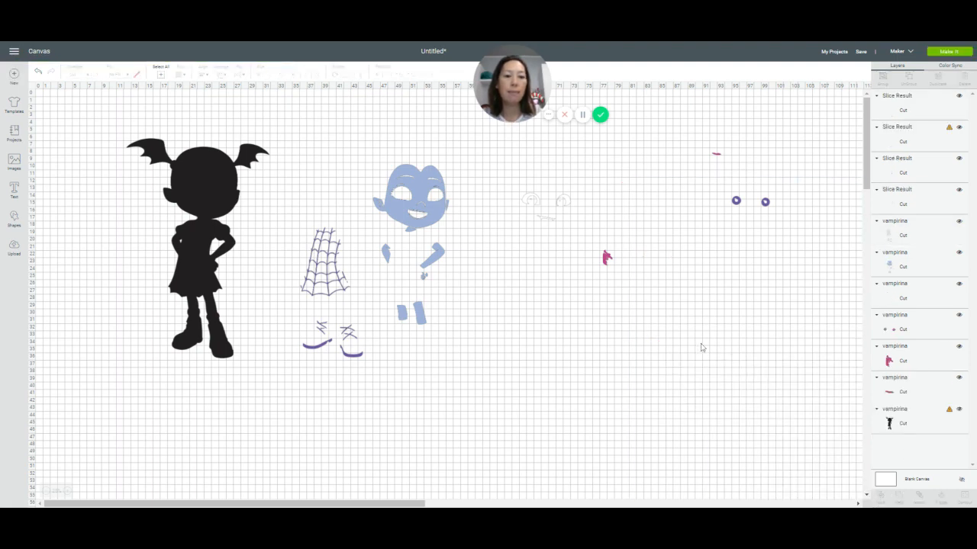
{"action": "left_click_drag", "start_coordinate": [666, 258], "coordinate": [716, 259]}
{"action": "left_click", "coordinate": [639, 362]}
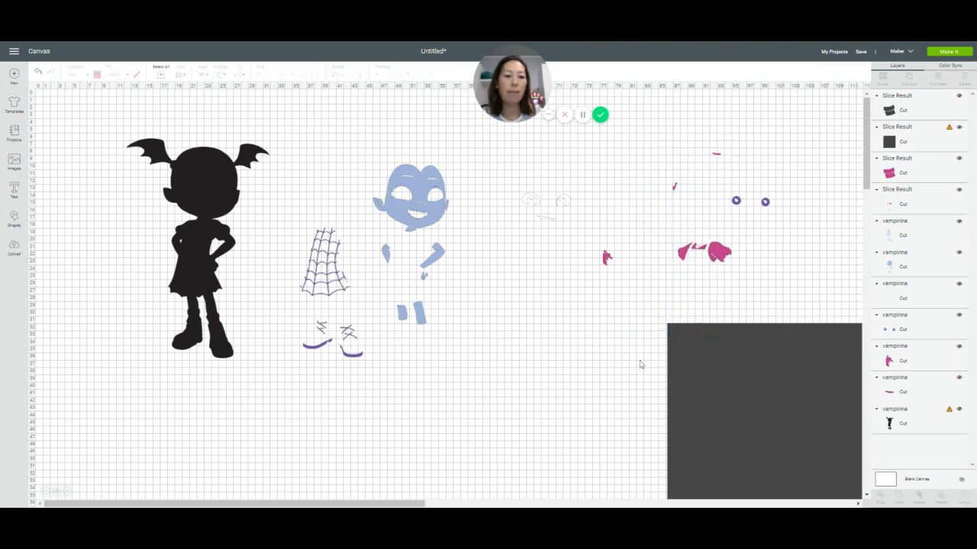
Reposition the square and the remaining pink clothing layer so they overlap at the other sock, and slice them
{"action": "left_click_drag", "start_coordinate": [643, 330], "coordinate": [809, 407]}
{"action": "left_click_drag", "start_coordinate": [709, 370], "coordinate": [636, 412]}
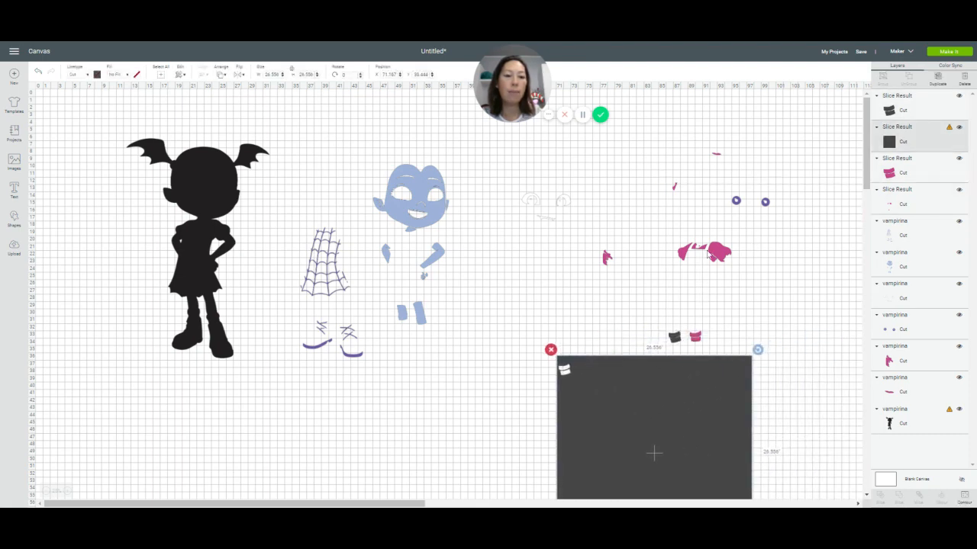
{"action": "left_click_drag", "start_coordinate": [665, 264], "coordinate": [610, 283]}
{"action": "left_click_drag", "start_coordinate": [527, 349], "coordinate": [615, 376]}
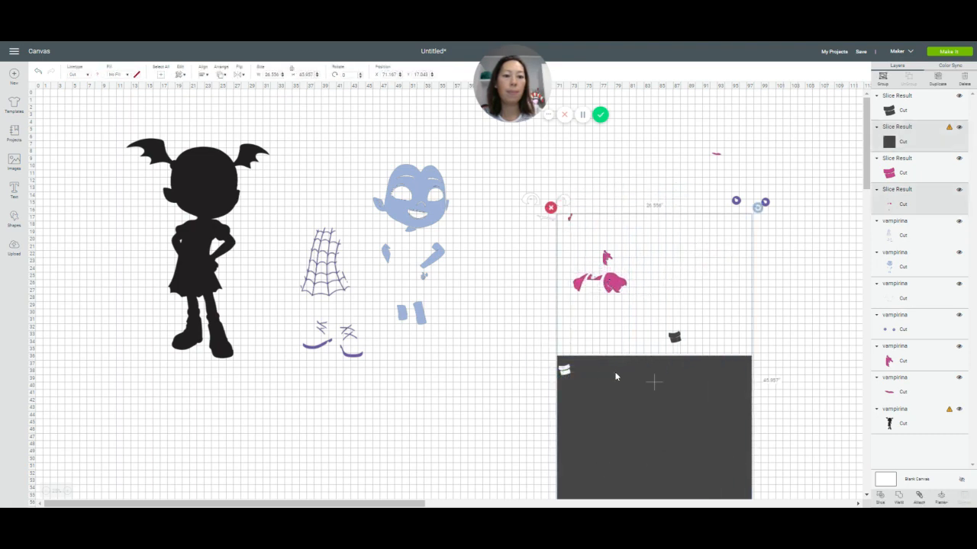
{"action": "left_click", "coordinate": [880, 497]}
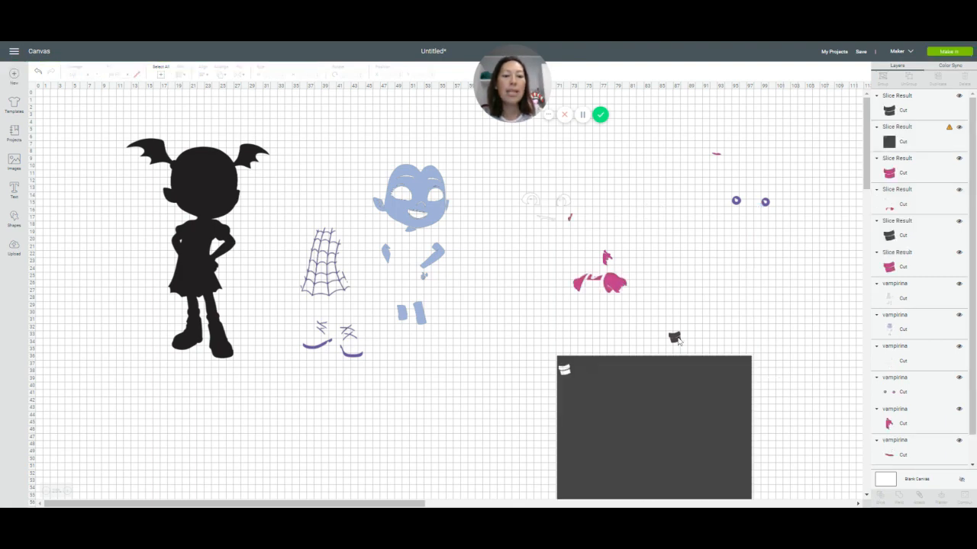
Remove the leftover dark grey sock piece covering the sliced pink sock
{"action": "left_click_drag", "start_coordinate": [676, 339], "coordinate": [695, 287]}
{"action": "left_click", "coordinate": [681, 275]}
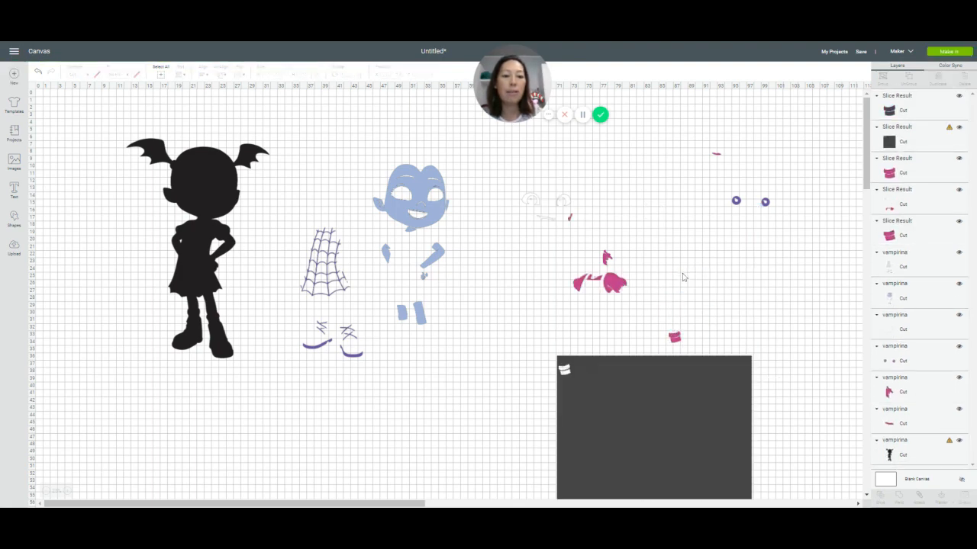
Delete the dark grey cut-out over the second pink sock, move the square down, and place both pink socks side by side
{"action": "left_click", "coordinate": [594, 372]}
{"action": "left_click_drag", "start_coordinate": [592, 370], "coordinate": [620, 328]}
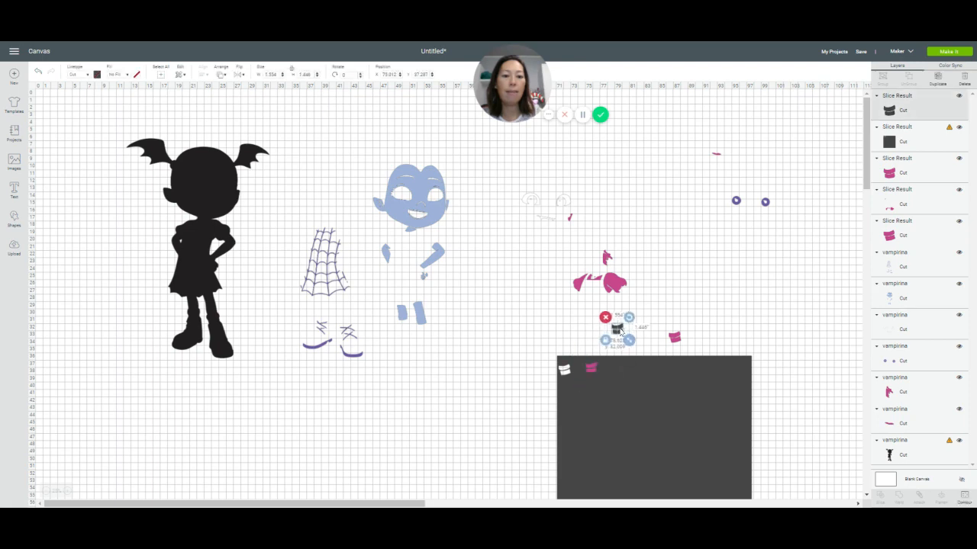
{"action": "left_click", "coordinate": [609, 320]}
{"action": "left_click_drag", "start_coordinate": [613, 386], "coordinate": [624, 471]}
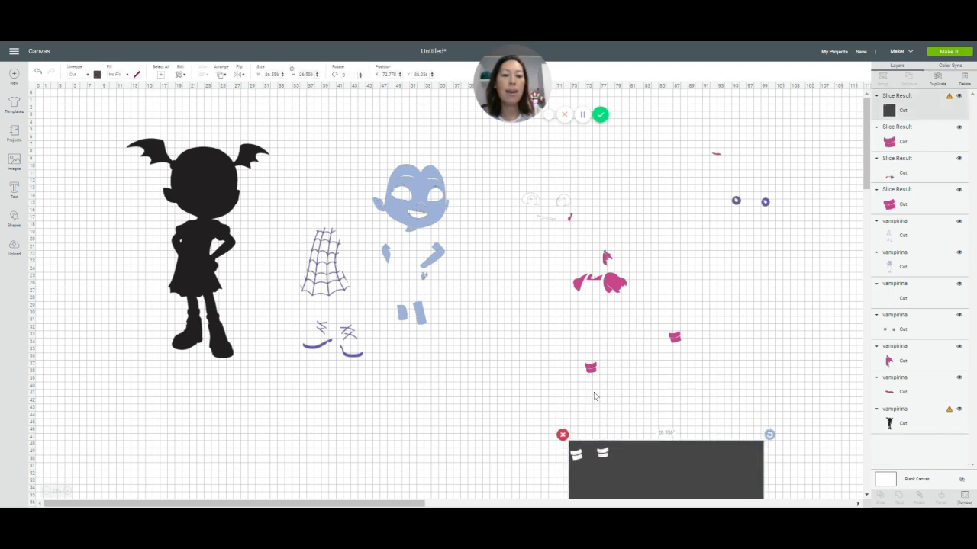
{"action": "left_click_drag", "start_coordinate": [593, 374], "coordinate": [706, 314]}
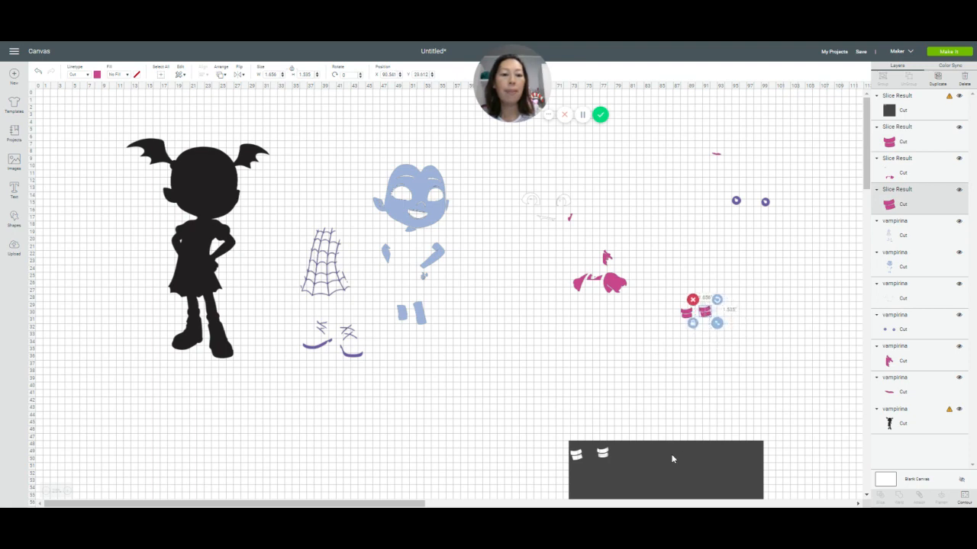
Position the square and the purple eye layer so only one eye overlaps the square's upper corner, and slice them
{"action": "left_click_drag", "start_coordinate": [672, 458], "coordinate": [605, 388]}
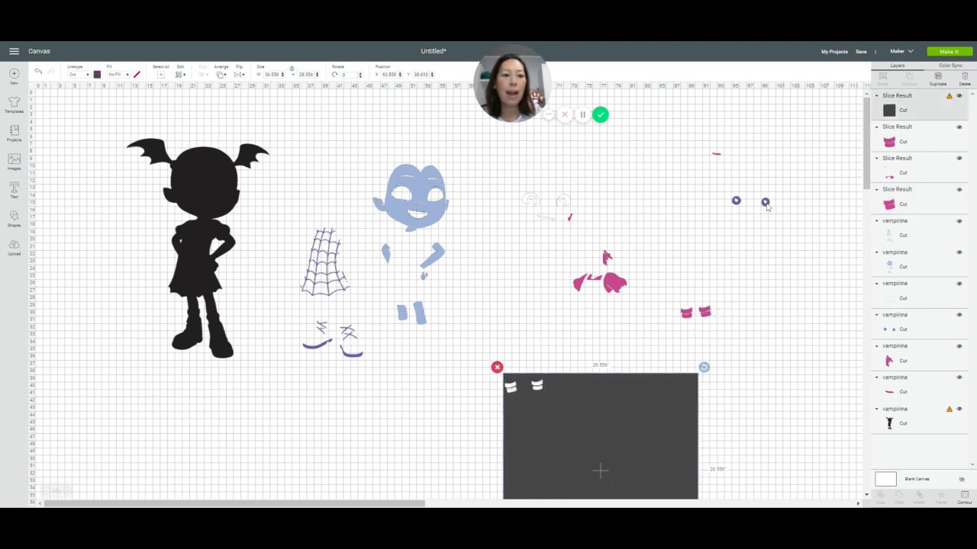
{"action": "left_click_drag", "start_coordinate": [766, 203], "coordinate": [722, 390]}
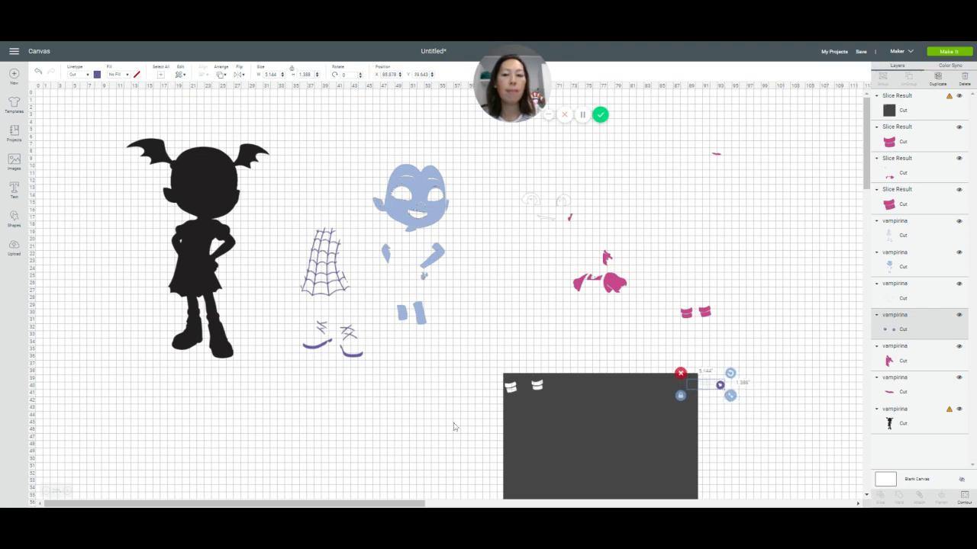
{"action": "left_click", "coordinate": [67, 492]}
{"action": "scroll", "coordinate": [316, 312], "scroll_direction": "up", "scroll_amount": 3}
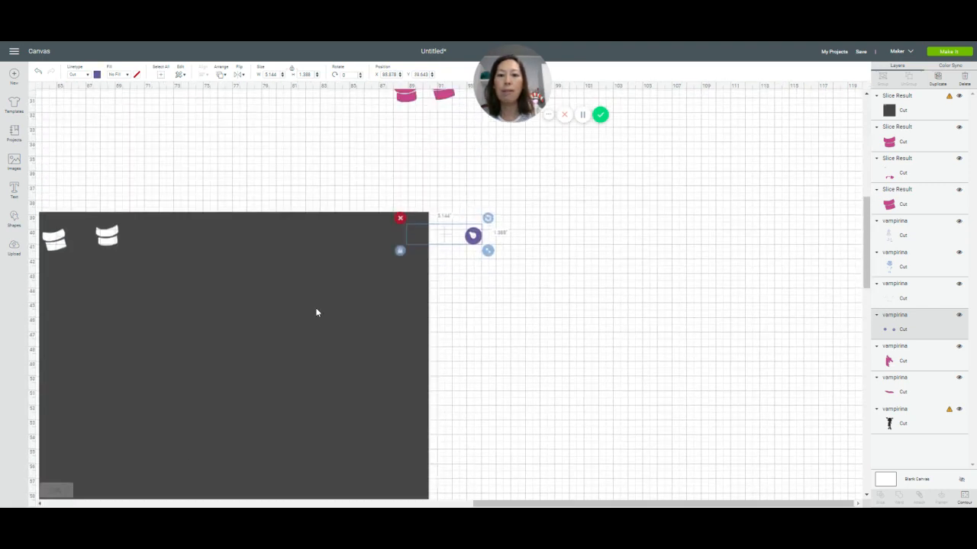
{"action": "left_click", "coordinate": [515, 346]}
{"action": "left_click_drag", "start_coordinate": [517, 283], "coordinate": [389, 237]}
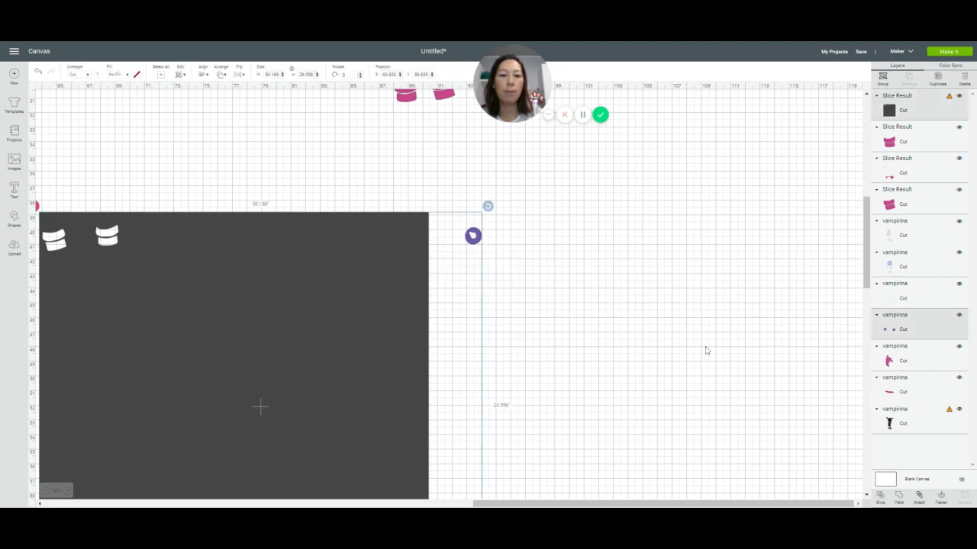
{"action": "left_click", "coordinate": [880, 496]}
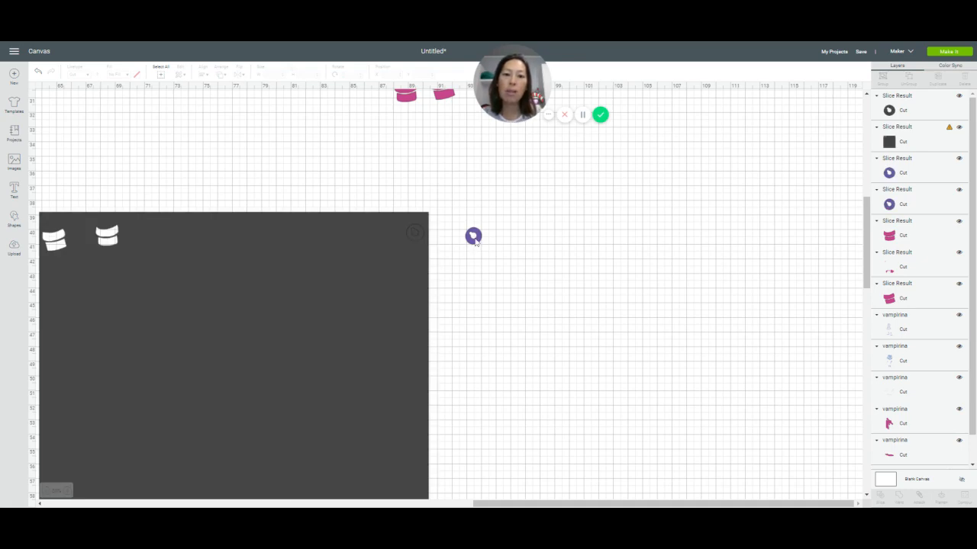
Separate the two purple eyes from the square, delete the dark grey eye cut-out, and stack the purple eyes together
{"action": "left_click_drag", "start_coordinate": [473, 237], "coordinate": [563, 231]}
{"action": "left_click_drag", "start_coordinate": [415, 255], "coordinate": [389, 284]}
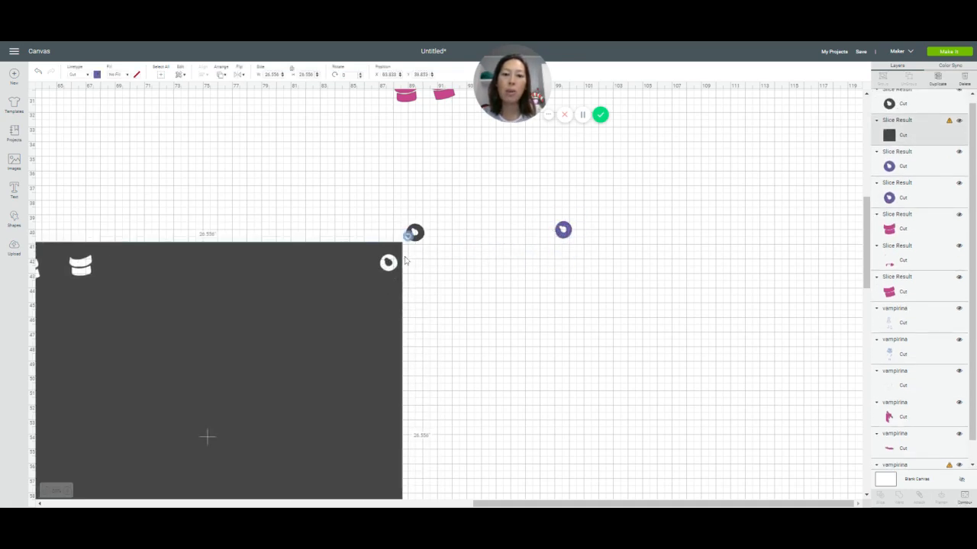
{"action": "left_click_drag", "start_coordinate": [418, 235], "coordinate": [571, 242]}
{"action": "left_click", "coordinate": [440, 246]}
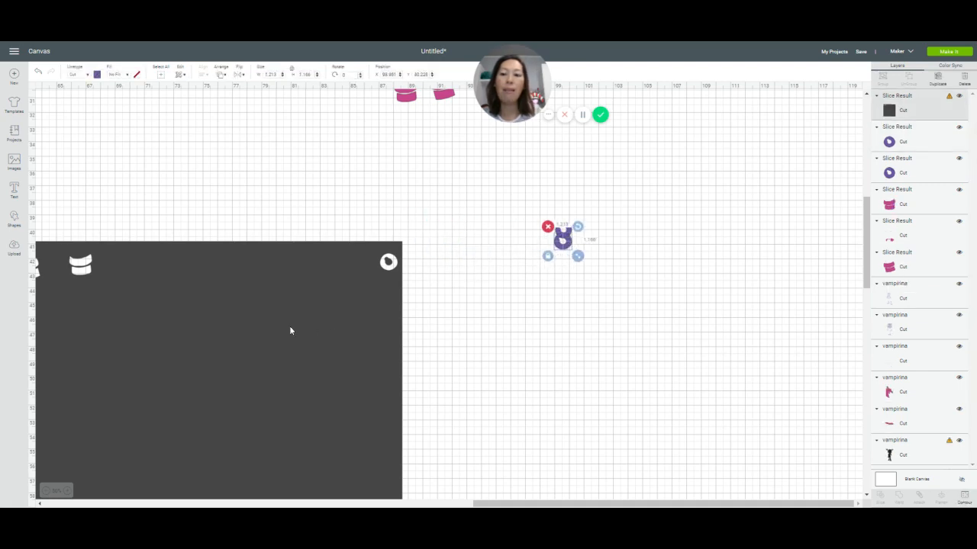
Rotate the remaining pink clothing layer about 65 degrees, overlap only its largest piece with the square, and slice them
{"action": "left_click_drag", "start_coordinate": [290, 329], "coordinate": [400, 311]}
{"action": "scroll", "coordinate": [424, 294], "scroll_direction": "up", "scroll_amount": 3}
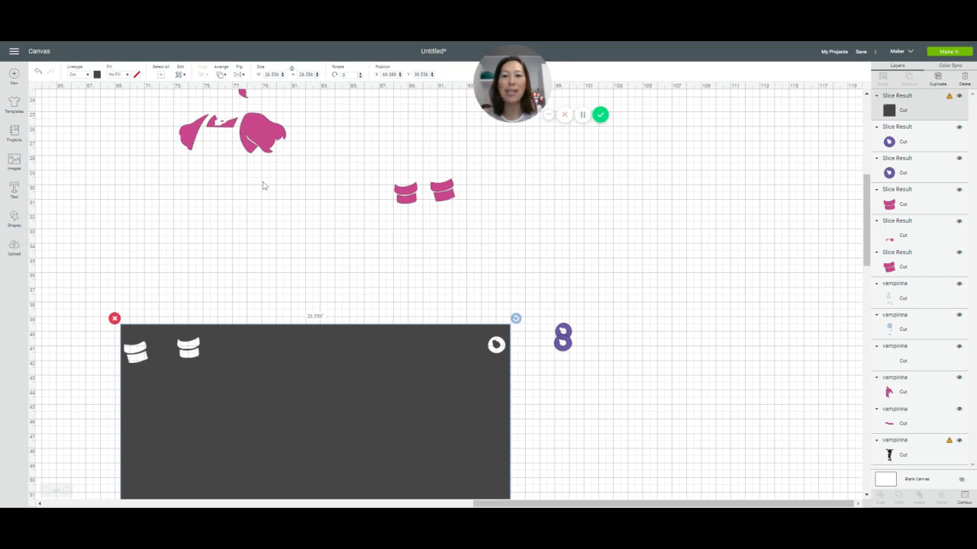
{"action": "left_click_drag", "start_coordinate": [255, 135], "coordinate": [322, 279]}
{"action": "left_click_drag", "start_coordinate": [357, 135], "coordinate": [393, 238]}
{"action": "left_click_drag", "start_coordinate": [260, 264], "coordinate": [251, 337]}
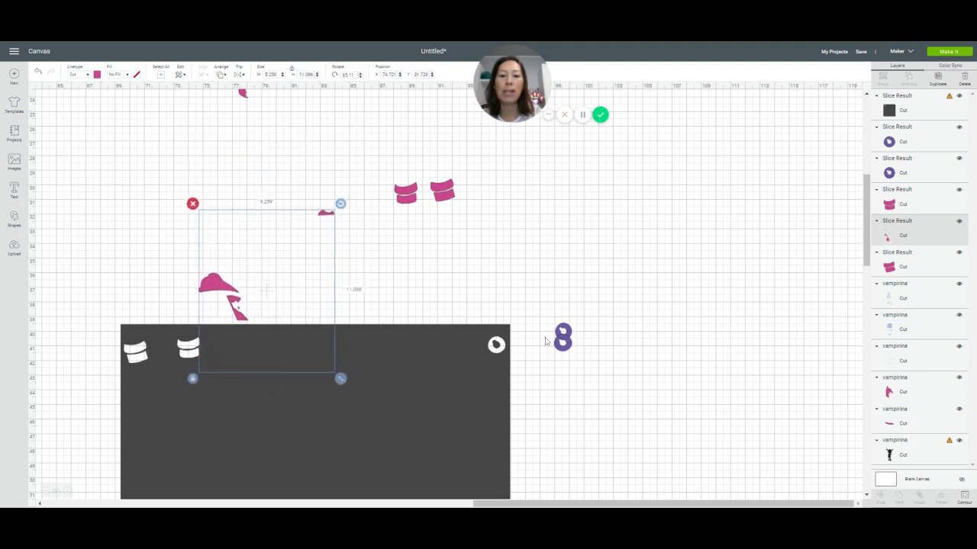
{"action": "left_click", "coordinate": [289, 184]}
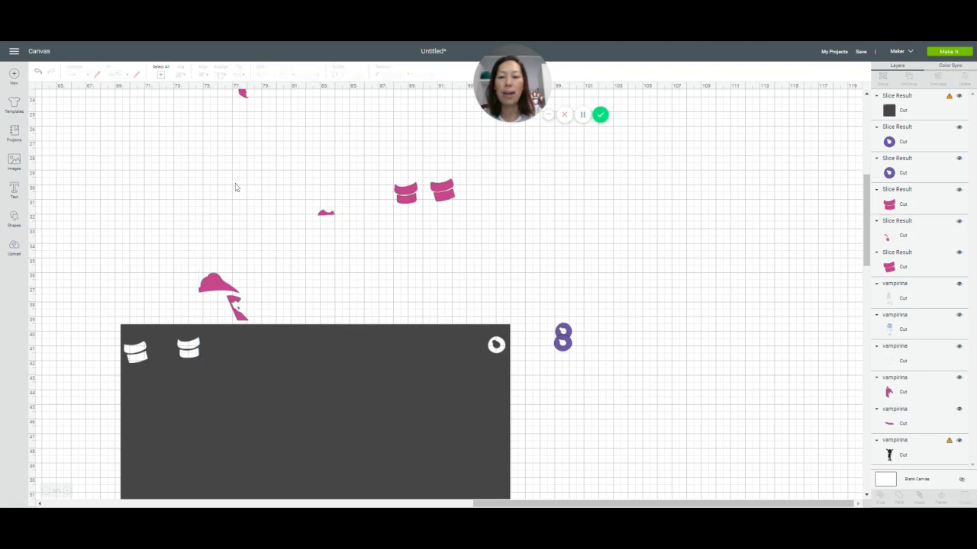
{"action": "left_click_drag", "start_coordinate": [236, 187], "coordinate": [267, 345]}
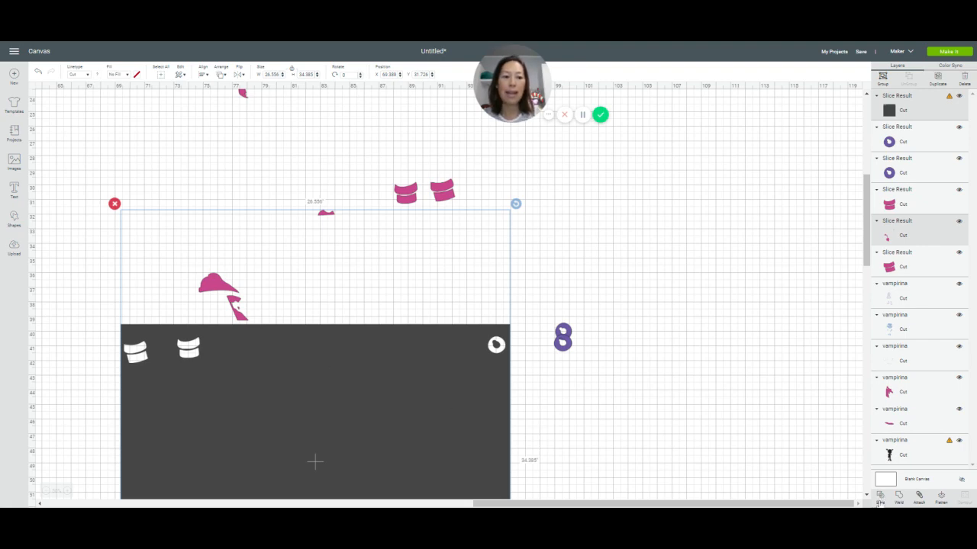
{"action": "left_click", "coordinate": [881, 500]}
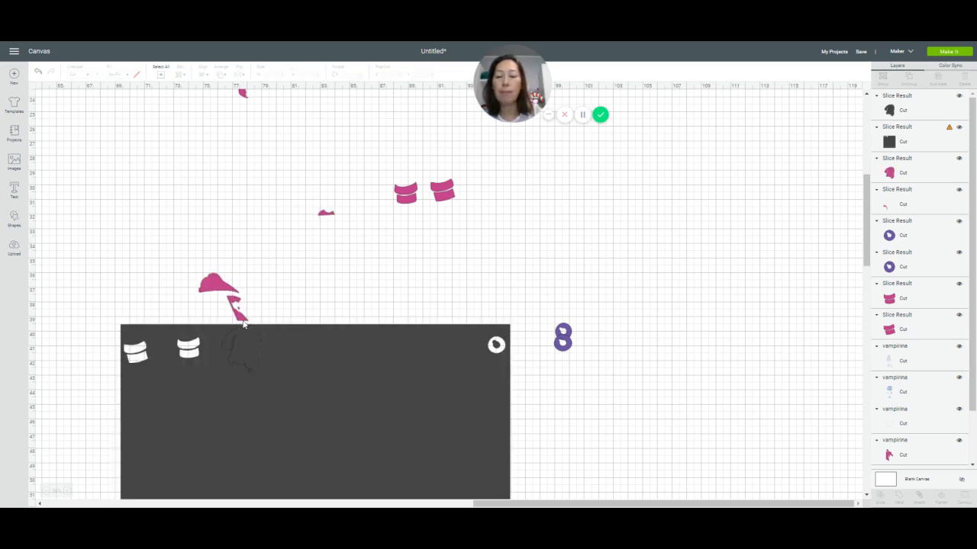
Delete the dark grey cut-out of the largest clothing piece and move the pink piece beside the socks
{"action": "left_click_drag", "start_coordinate": [246, 337], "coordinate": [351, 271]}
{"action": "key", "text": "Delete"}
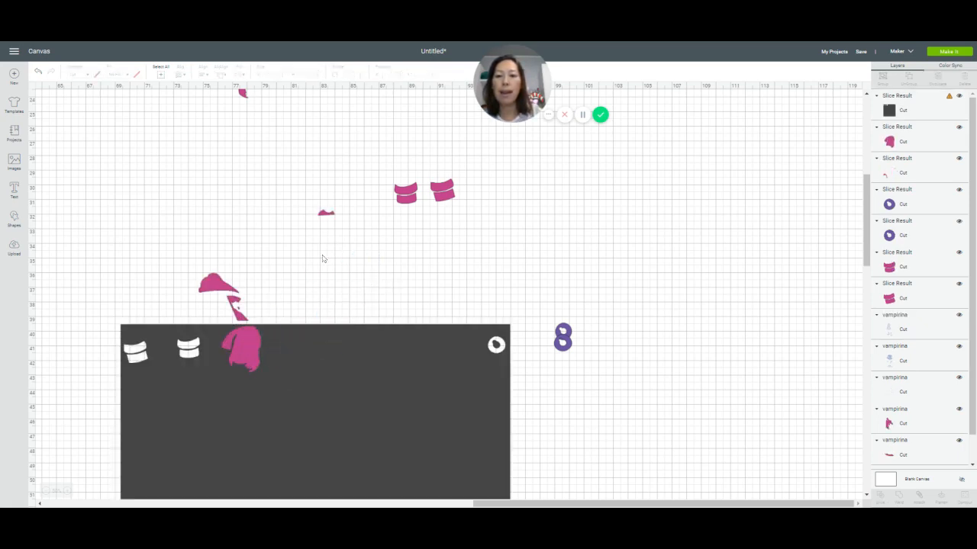
{"action": "left_click_drag", "start_coordinate": [248, 338], "coordinate": [474, 218]}
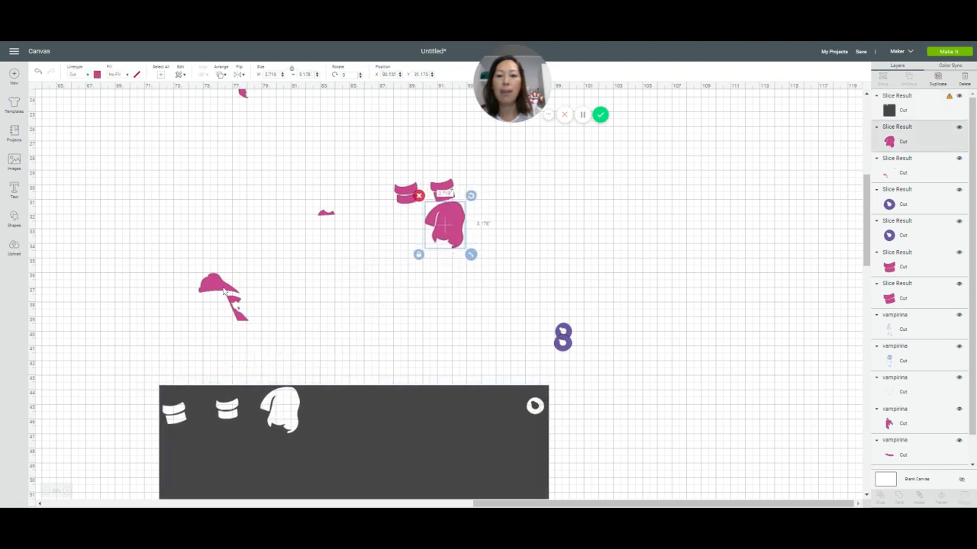
Hide the tiny inner contour of the narrow strip in the remaining pink clothing layer
{"action": "left_click_drag", "start_coordinate": [220, 286], "coordinate": [243, 302]}
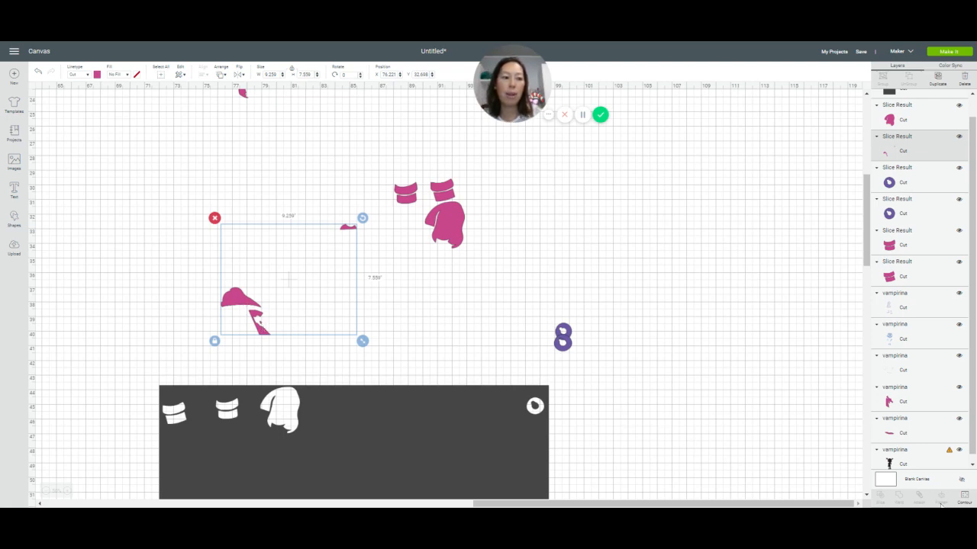
{"action": "left_click", "coordinate": [964, 500]}
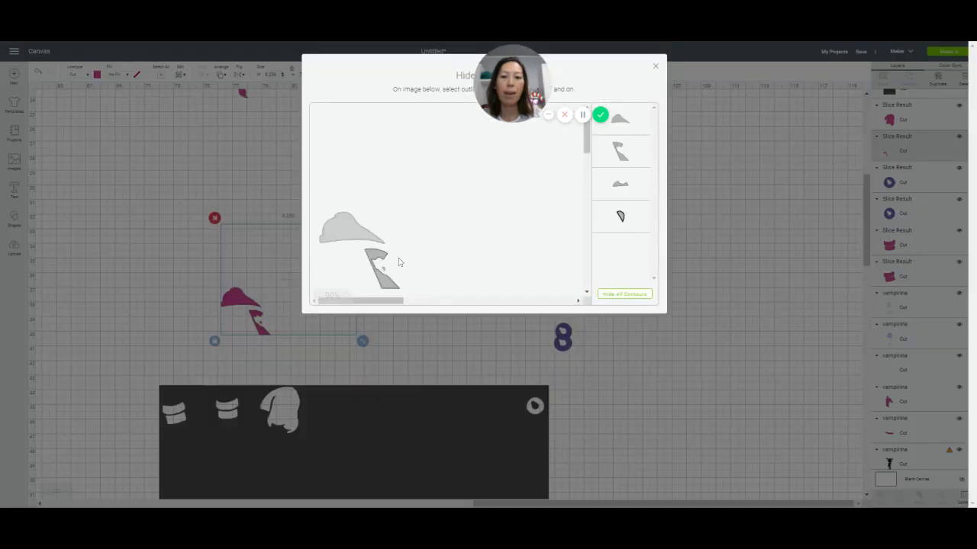
{"action": "left_click", "coordinate": [383, 269]}
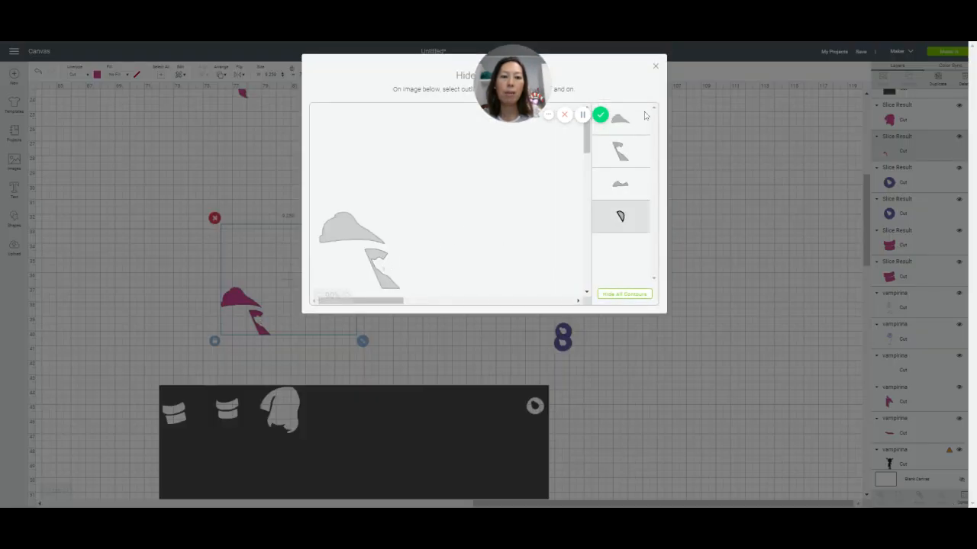
{"action": "left_click", "coordinate": [657, 69]}
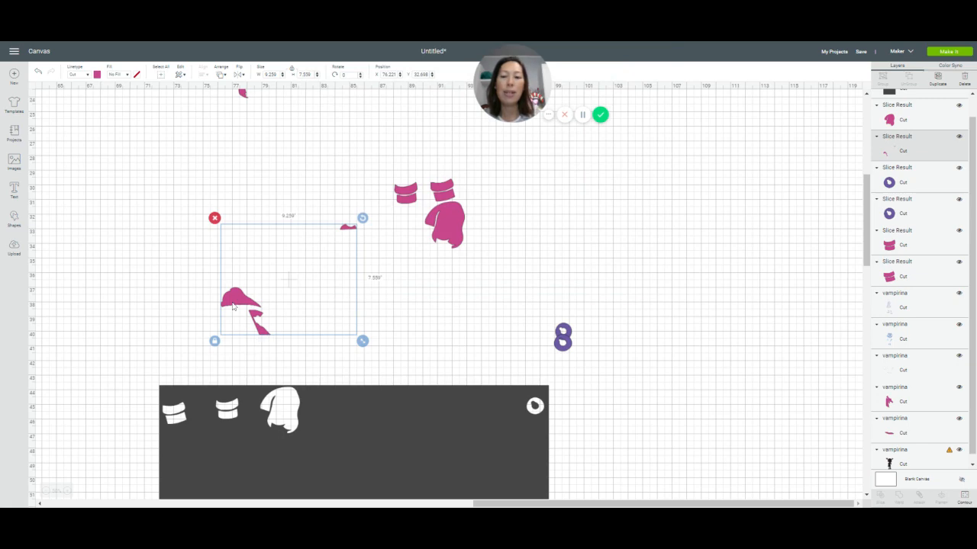
Move the remaining pink clothing layer so only its narrow strip overlaps the square, and slice them
{"action": "left_click_drag", "start_coordinate": [234, 302], "coordinate": [321, 377]}
{"action": "left_click", "coordinate": [287, 345]}
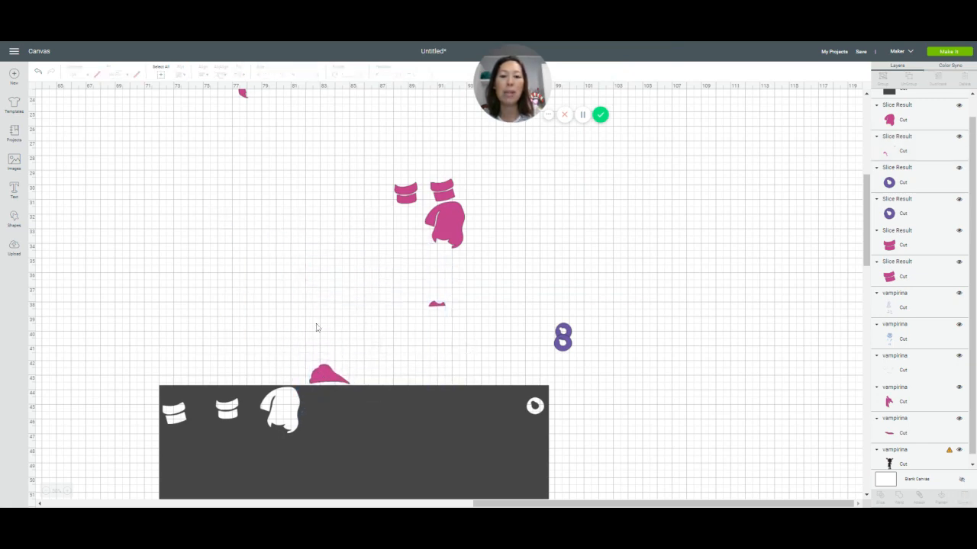
{"action": "left_click_drag", "start_coordinate": [324, 281], "coordinate": [353, 397]}
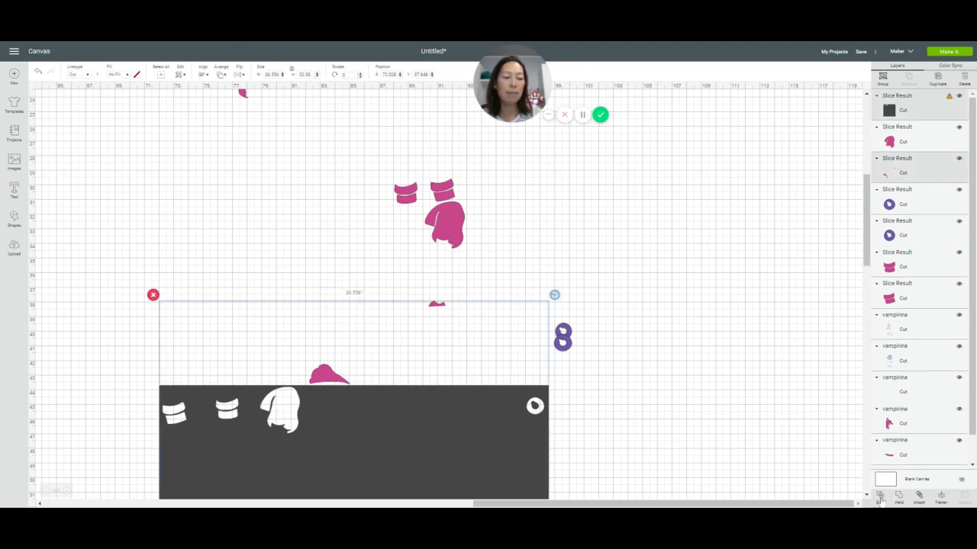
{"action": "left_click", "coordinate": [880, 496]}
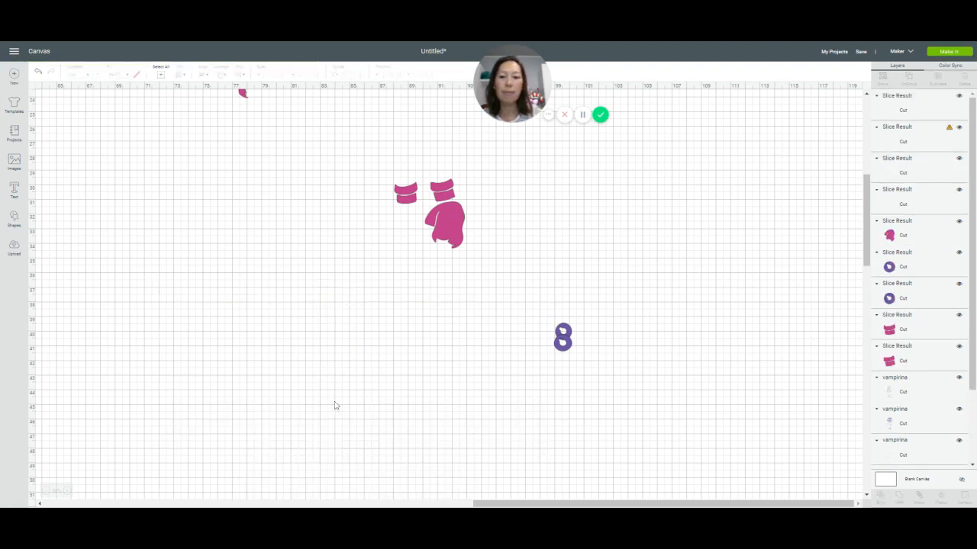
Delete the dark grey strip cut-out, move the square down, and place the pink strip with the other separated pink pieces
{"action": "left_click_drag", "start_coordinate": [354, 413], "coordinate": [374, 339]}
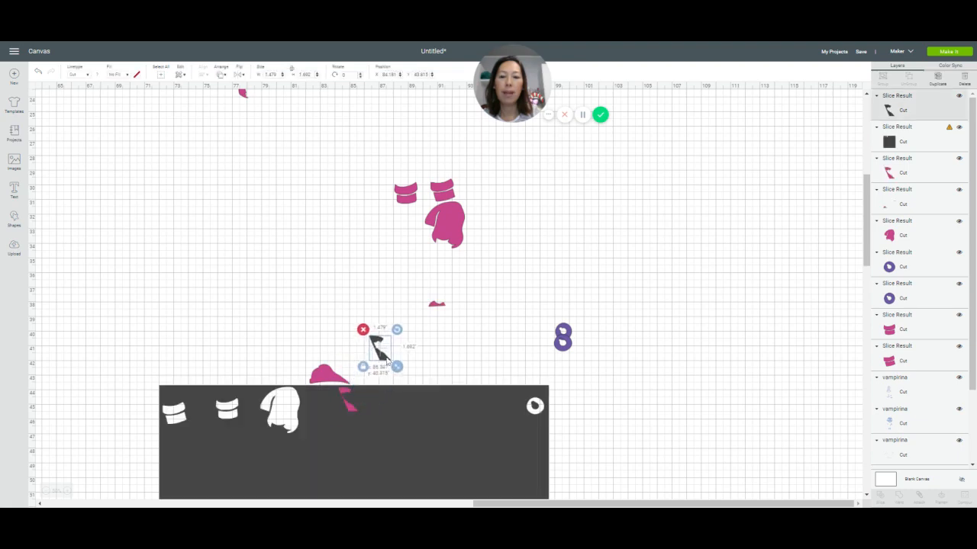
{"action": "left_click", "coordinate": [360, 330]}
{"action": "left_click_drag", "start_coordinate": [344, 395], "coordinate": [363, 452]}
{"action": "left_click_drag", "start_coordinate": [355, 407], "coordinate": [450, 220]}
Overlap the larger cap-shaped piece of the remaining pink layer with the square and slice them
{"action": "left_click_drag", "start_coordinate": [329, 373], "coordinate": [416, 452]}
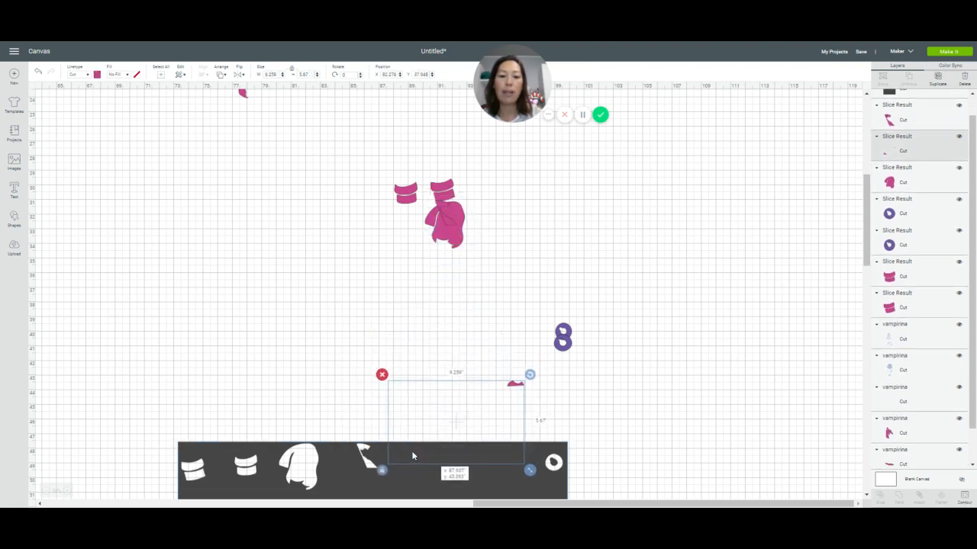
{"action": "left_click", "coordinate": [341, 390]}
{"action": "left_click_drag", "start_coordinate": [402, 351], "coordinate": [431, 458]}
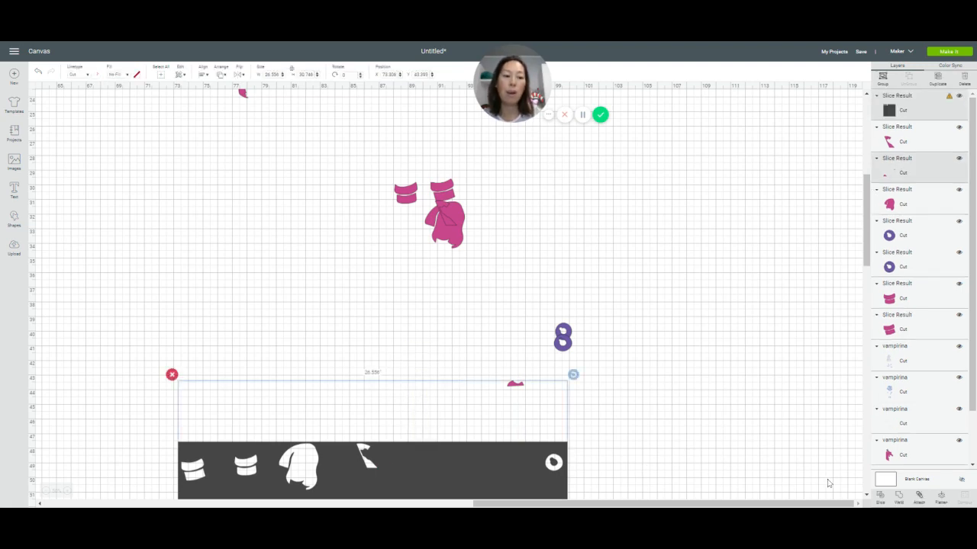
{"action": "left_click", "coordinate": [879, 496]}
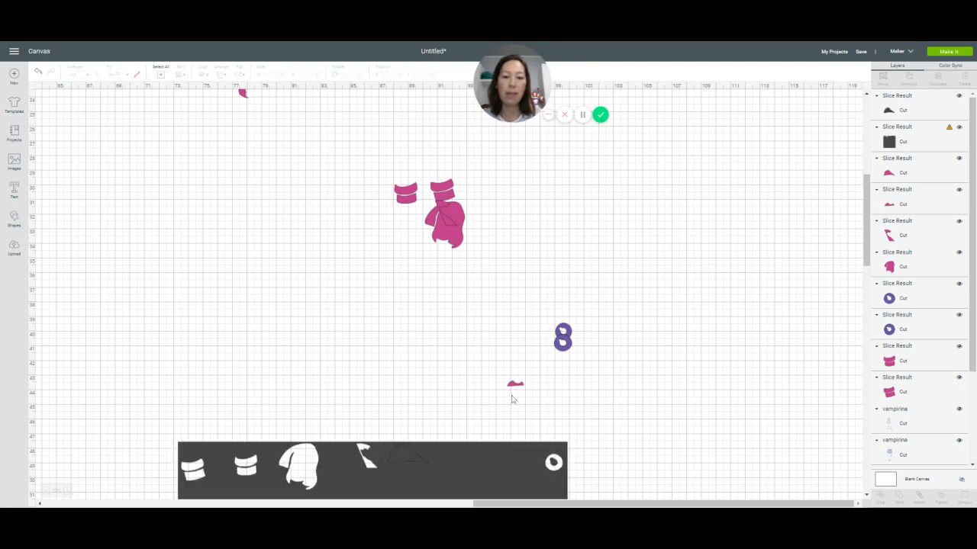
Delete the dark grey cap-shaped cut-out and gather the last two pink clothing pieces with the others
{"action": "left_click_drag", "start_coordinate": [516, 389], "coordinate": [469, 263]}
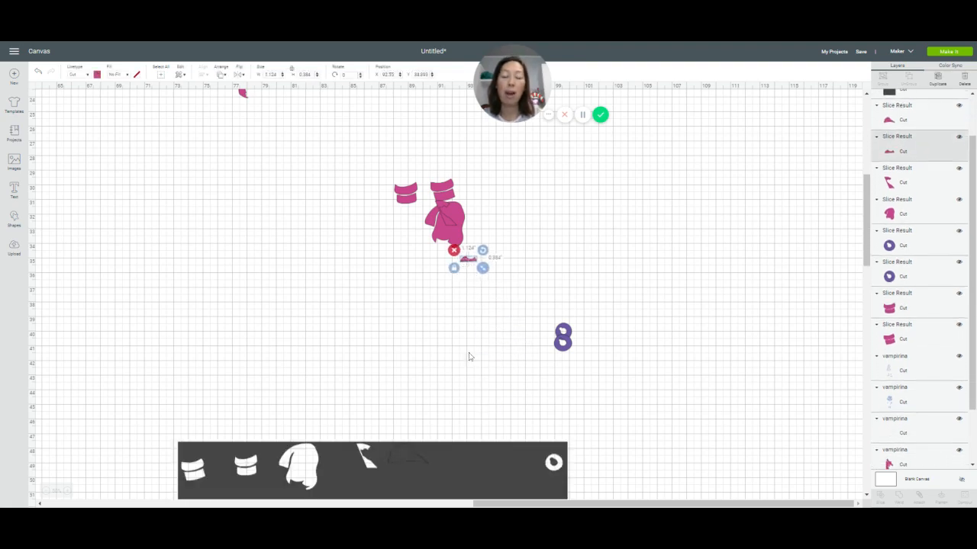
{"action": "left_click_drag", "start_coordinate": [411, 454], "coordinate": [410, 345]}
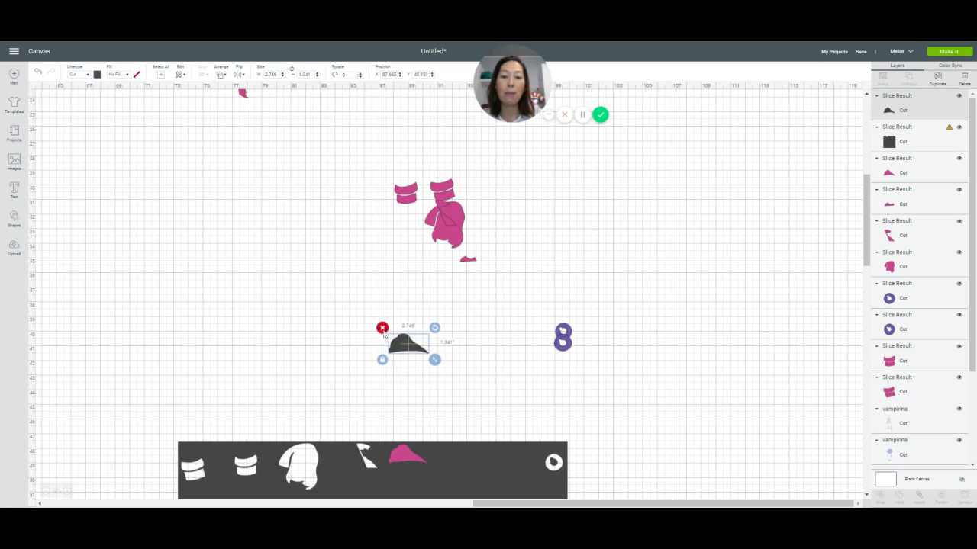
{"action": "left_click", "coordinate": [383, 328]}
{"action": "left_click_drag", "start_coordinate": [408, 455], "coordinate": [410, 220]}
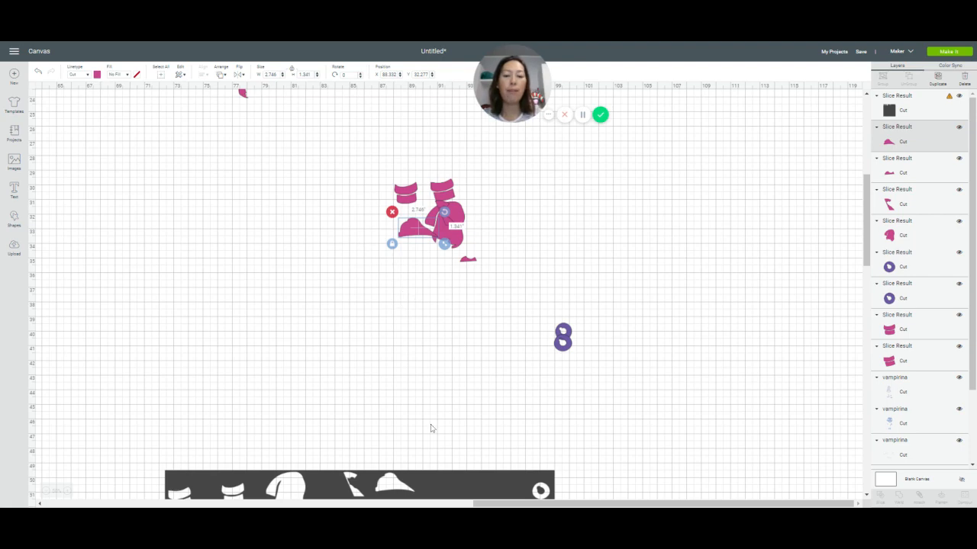
Overlap only the narrow mouth piece of the white eyes-and-mouth layer with the dark grey square and slice them
{"action": "left_click_drag", "start_coordinate": [454, 483], "coordinate": [372, 311]}
{"action": "scroll", "coordinate": [374, 310], "scroll_direction": "up", "scroll_amount": 4}
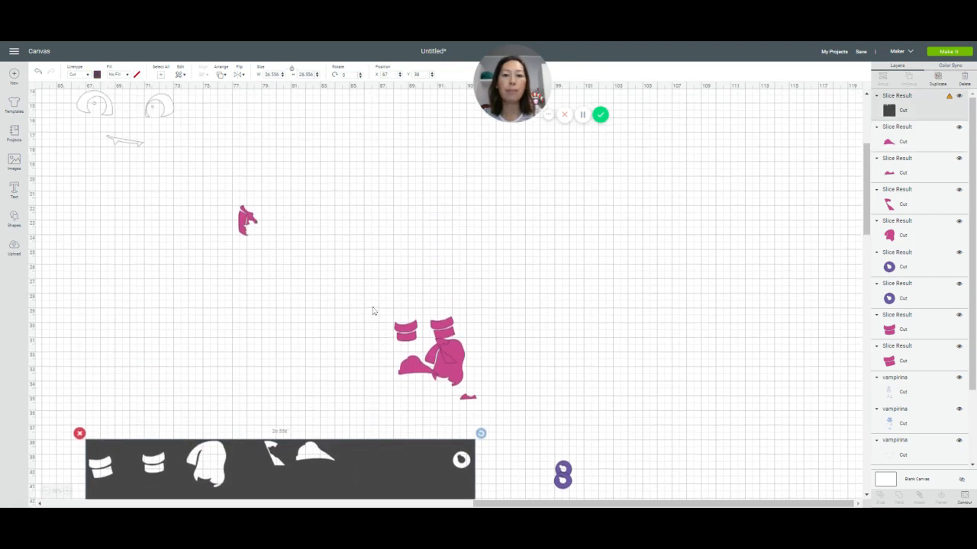
{"action": "scroll", "coordinate": [374, 311], "scroll_direction": "up", "scroll_amount": 1}
{"action": "left_click_drag", "start_coordinate": [87, 128], "coordinate": [450, 202]}
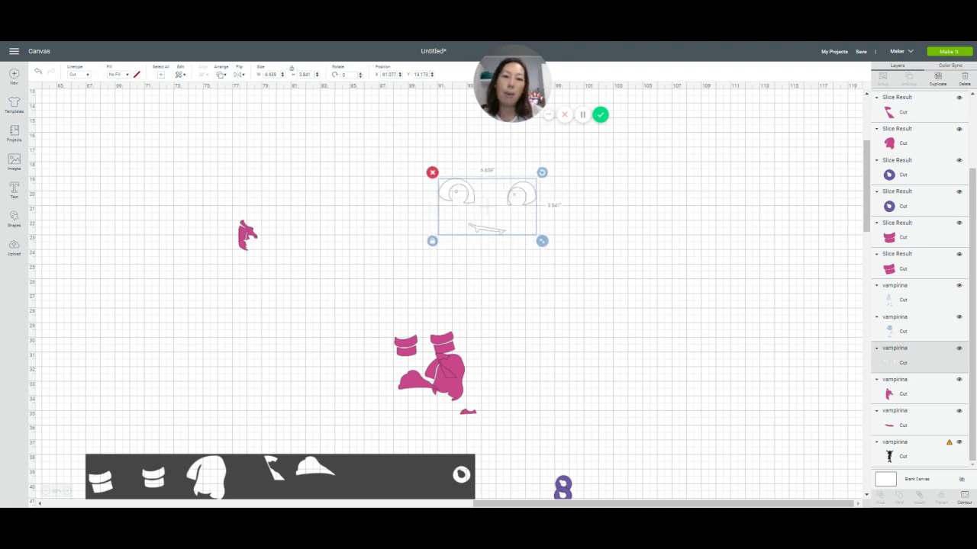
{"action": "left_click_drag", "start_coordinate": [529, 196], "coordinate": [412, 433]}
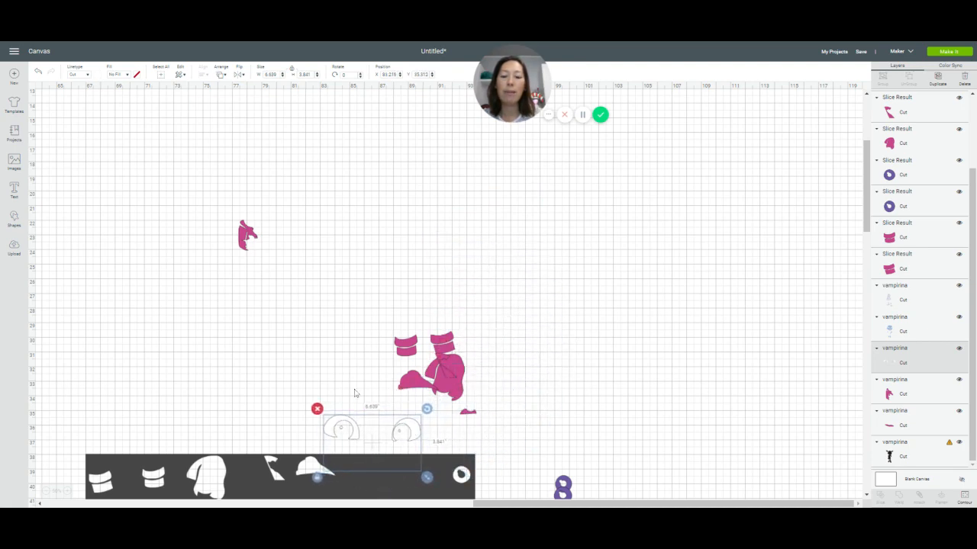
{"action": "left_click", "coordinate": [332, 365]}
{"action": "left_click_drag", "start_coordinate": [353, 380], "coordinate": [368, 474]}
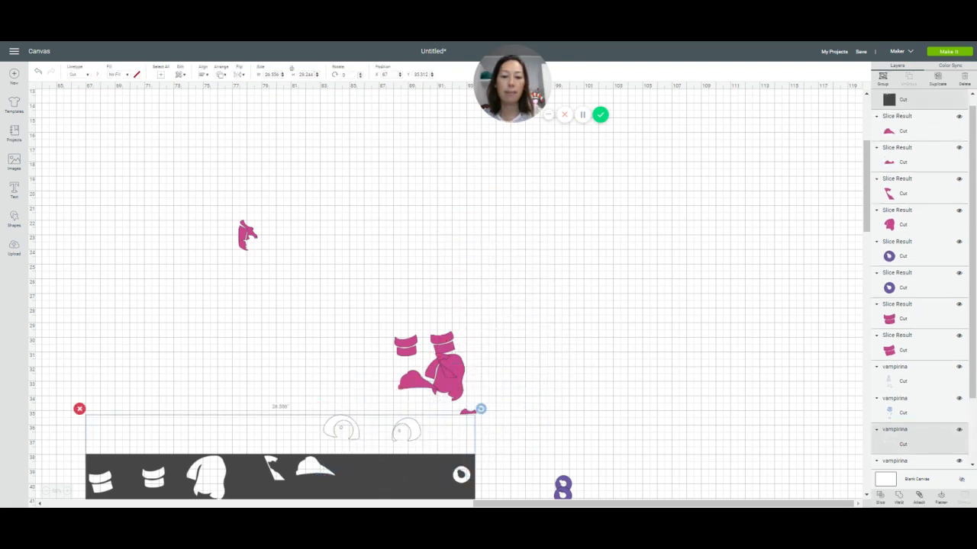
{"action": "left_click", "coordinate": [879, 496]}
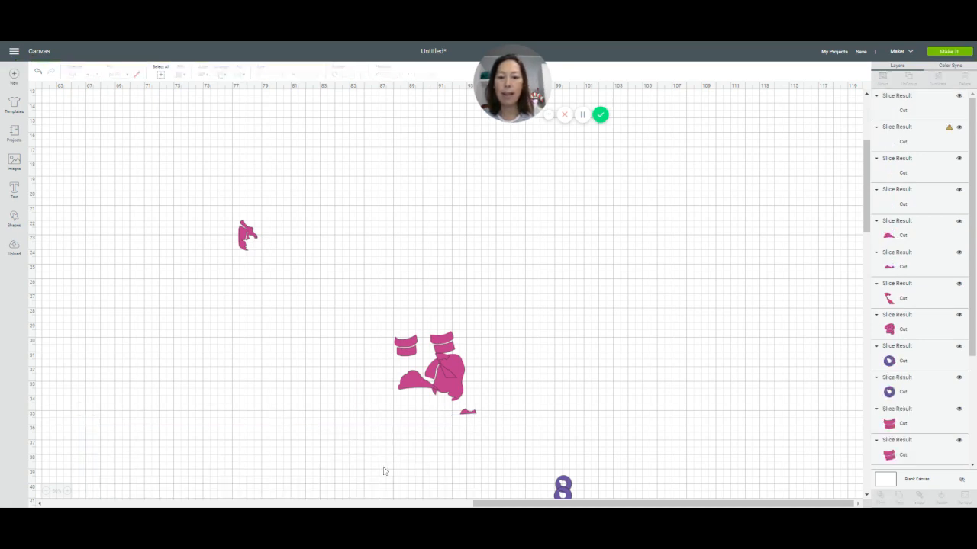
Delete the dark grey mouth cut-out, overlap one white eye of the remaining layer with the square, and slice them
{"action": "left_click_drag", "start_coordinate": [380, 467], "coordinate": [571, 412]}
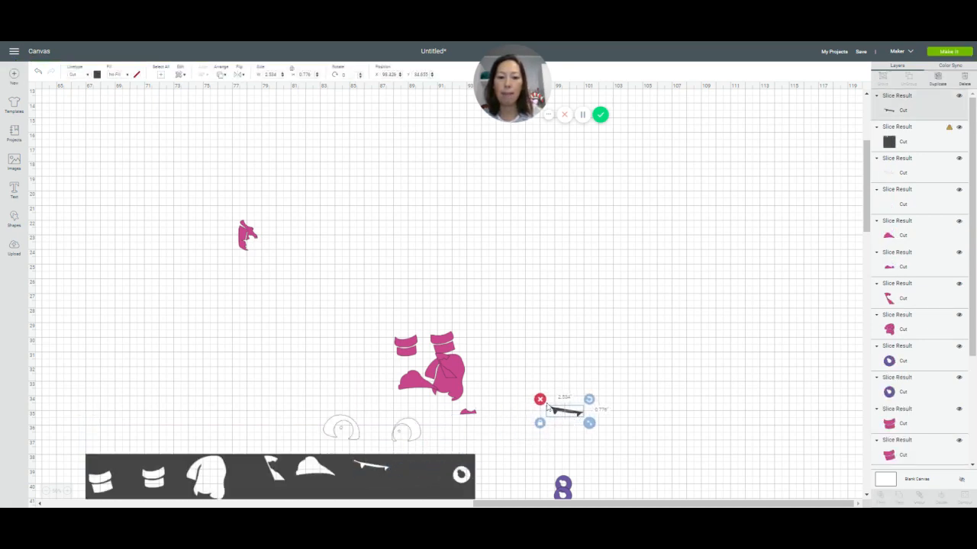
{"action": "left_click", "coordinate": [540, 399]}
{"action": "left_click_drag", "start_coordinate": [416, 430], "coordinate": [572, 437]}
{"action": "scroll", "coordinate": [556, 382], "scroll_direction": "down", "scroll_amount": 5}
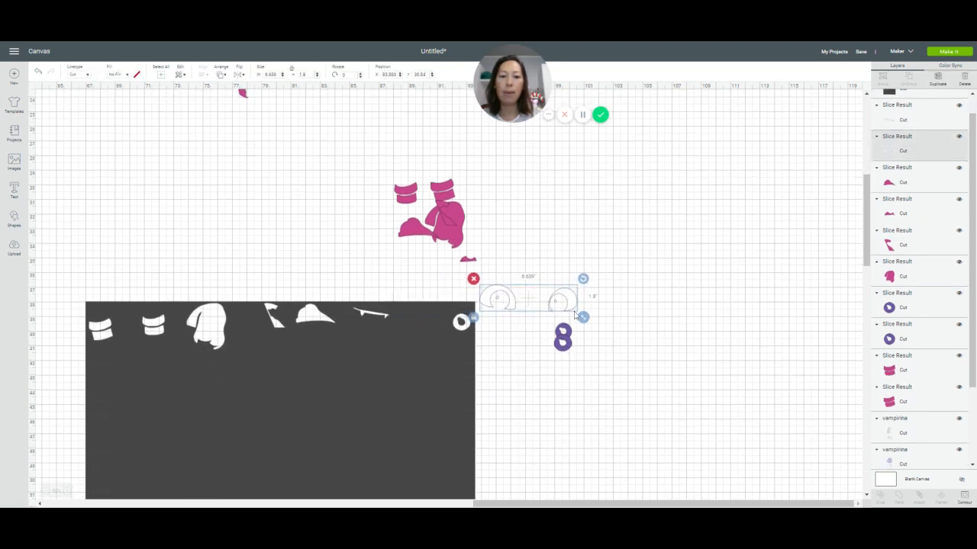
{"action": "left_click_drag", "start_coordinate": [575, 315], "coordinate": [532, 384]}
{"action": "left_click", "coordinate": [573, 451]}
{"action": "left_click_drag", "start_coordinate": [563, 424], "coordinate": [447, 381]}
{"action": "left_click", "coordinate": [882, 501]}
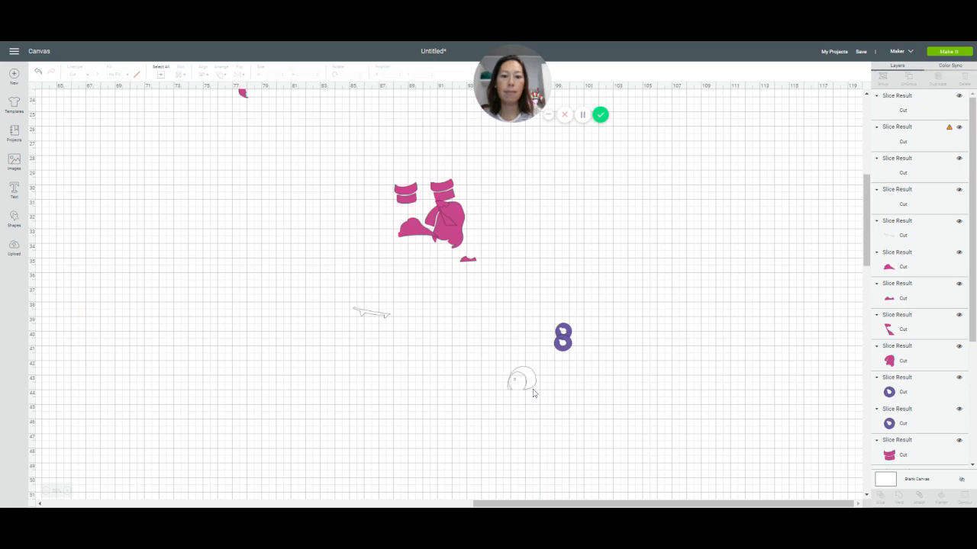
Delete the dark grey eye cut-out and gather the two white eyes and the mouth piece together beside the square
{"action": "left_click_drag", "start_coordinate": [526, 384], "coordinate": [511, 304]}
{"action": "left_click_drag", "start_coordinate": [413, 352], "coordinate": [351, 386]}
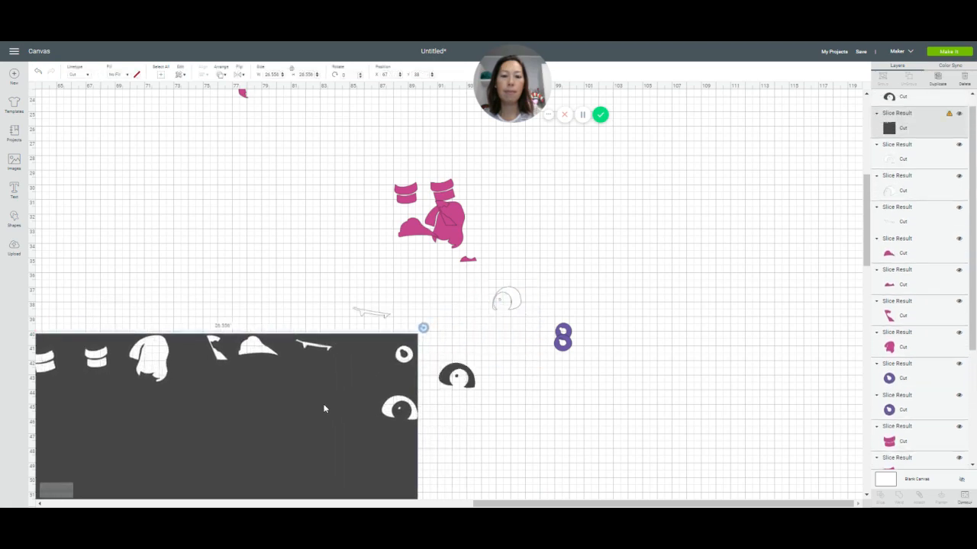
{"action": "left_click_drag", "start_coordinate": [446, 366], "coordinate": [489, 303]}
{"action": "left_click", "coordinate": [514, 374]}
{"action": "left_click_drag", "start_coordinate": [376, 318], "coordinate": [492, 321]}
{"action": "left_click_drag", "start_coordinate": [440, 284], "coordinate": [518, 329]}
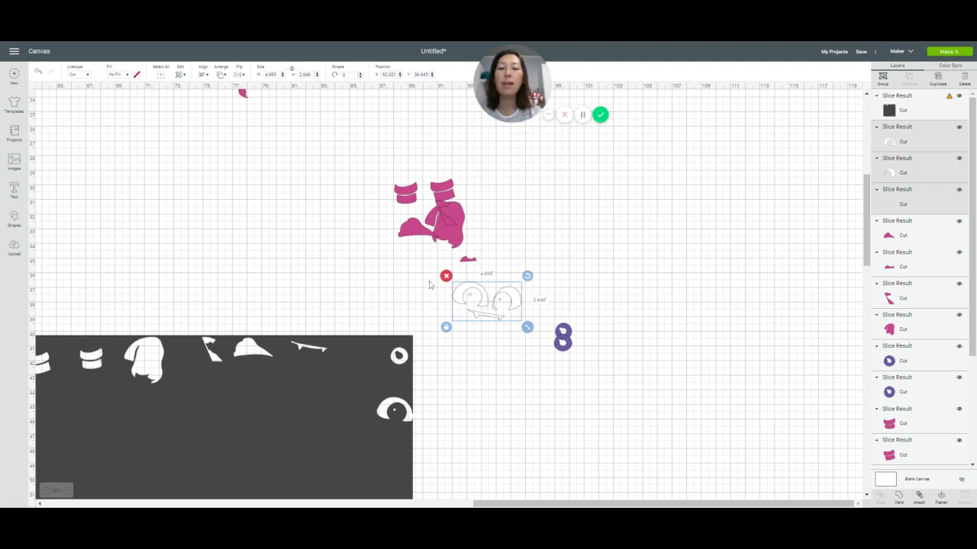
Move the dark grey square across the canvas to the area just below the blue skin layer
{"action": "scroll", "coordinate": [416, 294], "scroll_direction": "up", "scroll_amount": 3}
{"action": "left_click_drag", "start_coordinate": [283, 452], "coordinate": [224, 302]}
{"action": "scroll", "coordinate": [279, 298], "scroll_direction": "up", "scroll_amount": 6}
{"action": "scroll", "coordinate": [280, 298], "scroll_direction": "up", "scroll_amount": 1}
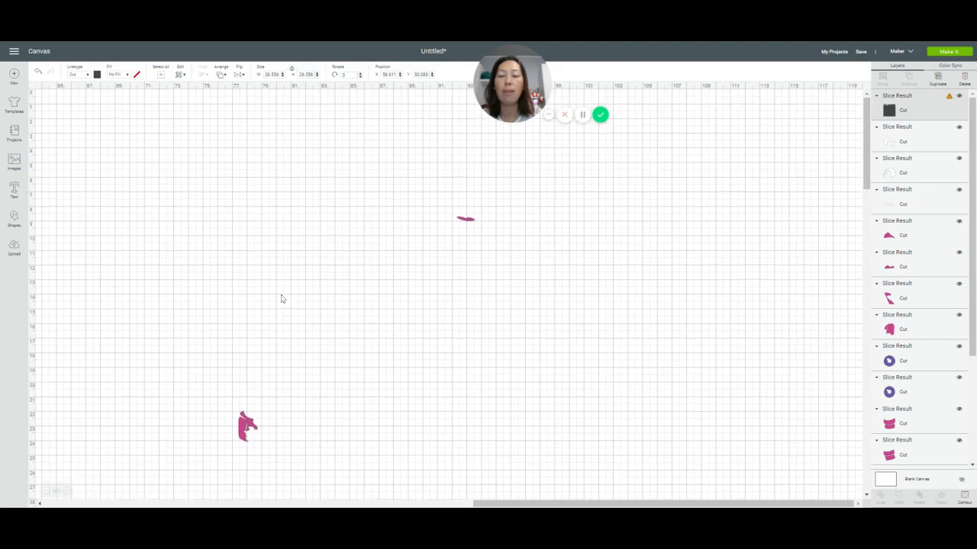
{"action": "scroll", "coordinate": [290, 317], "scroll_direction": "down", "scroll_amount": 6}
{"action": "left_click_drag", "start_coordinate": [210, 383], "coordinate": [266, 208]}
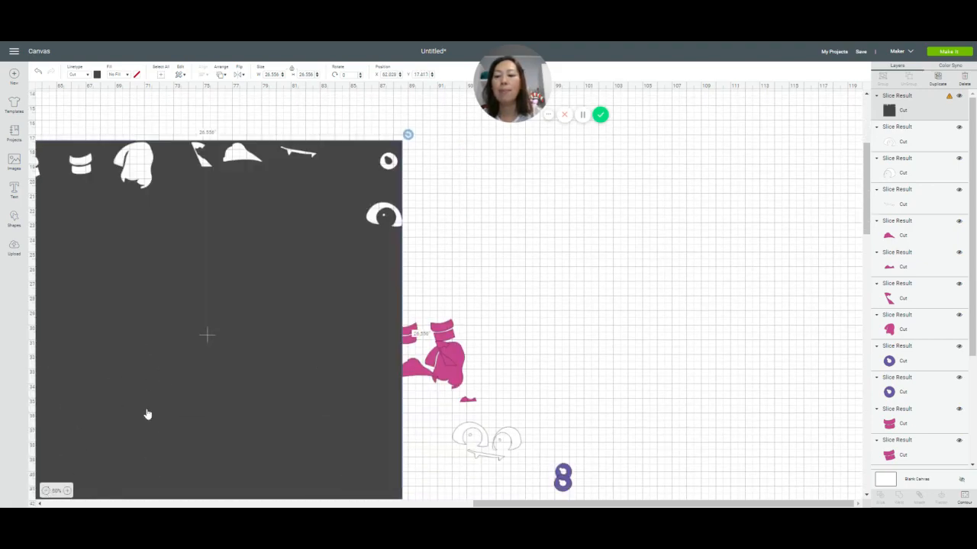
{"action": "scroll", "coordinate": [154, 355], "scroll_direction": "down", "scroll_amount": 2}
{"action": "scroll", "coordinate": [221, 336], "scroll_direction": "up", "scroll_amount": 2}
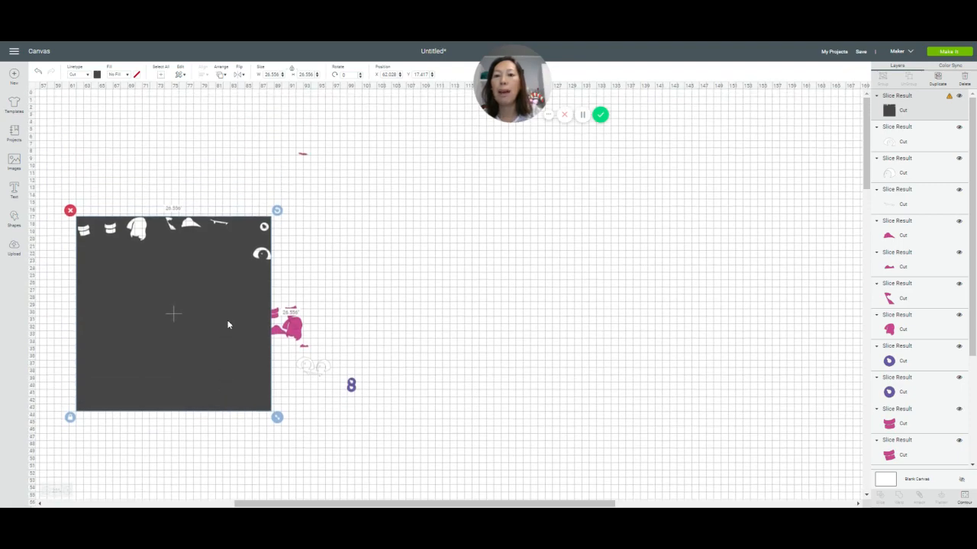
{"action": "left_click_drag", "start_coordinate": [252, 502], "coordinate": [96, 503]}
{"action": "left_click_drag", "start_coordinate": [418, 308], "coordinate": [367, 396]}
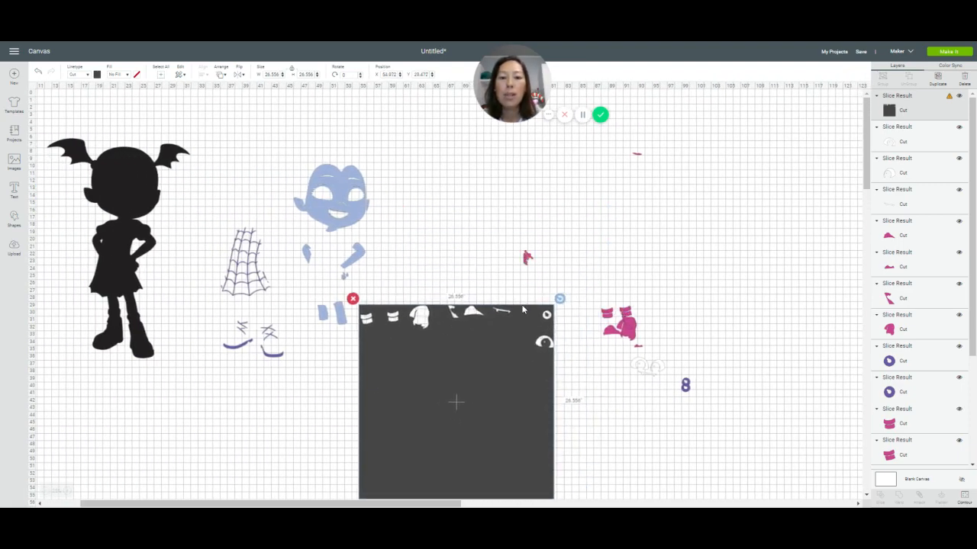
Rotate the square about 90 degrees clockwise and position its uncut corner over the longer blue leg piece
{"action": "mouse_move", "coordinate": [558, 299]}
{"action": "left_mouse_down"}
{"action": "mouse_move", "coordinate": [568, 309]}
{"action": "mouse_move", "coordinate": [561, 467]}
{"action": "mouse_move", "coordinate": [521, 457]}
{"action": "mouse_move", "coordinate": [522, 467]}
{"action": "left_mouse_up"}
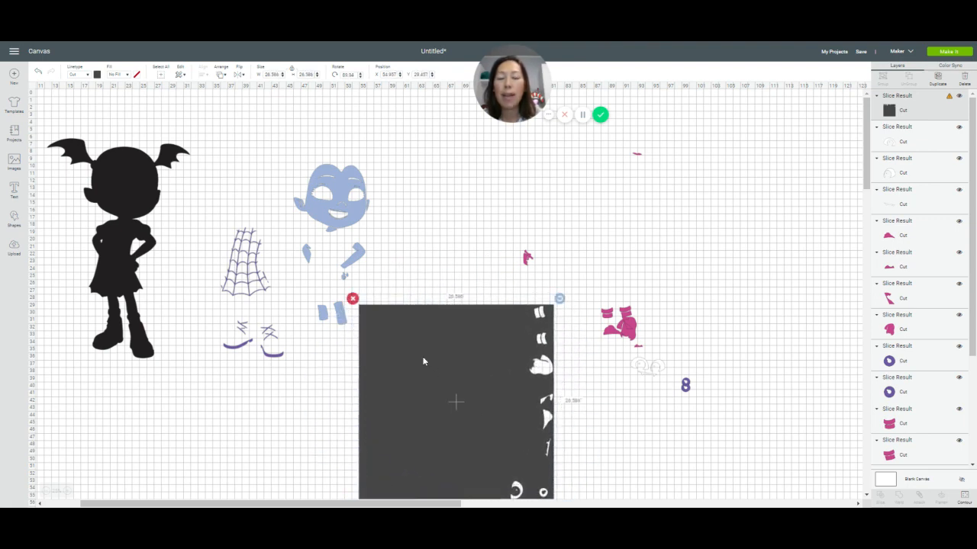
{"action": "left_click_drag", "start_coordinate": [423, 358], "coordinate": [397, 358]}
{"action": "mouse_move", "coordinate": [396, 355]}
{"action": "left_mouse_down"}
{"action": "mouse_move", "coordinate": [447, 375]}
{"action": "mouse_move", "coordinate": [395, 352]}
{"action": "left_mouse_up"}
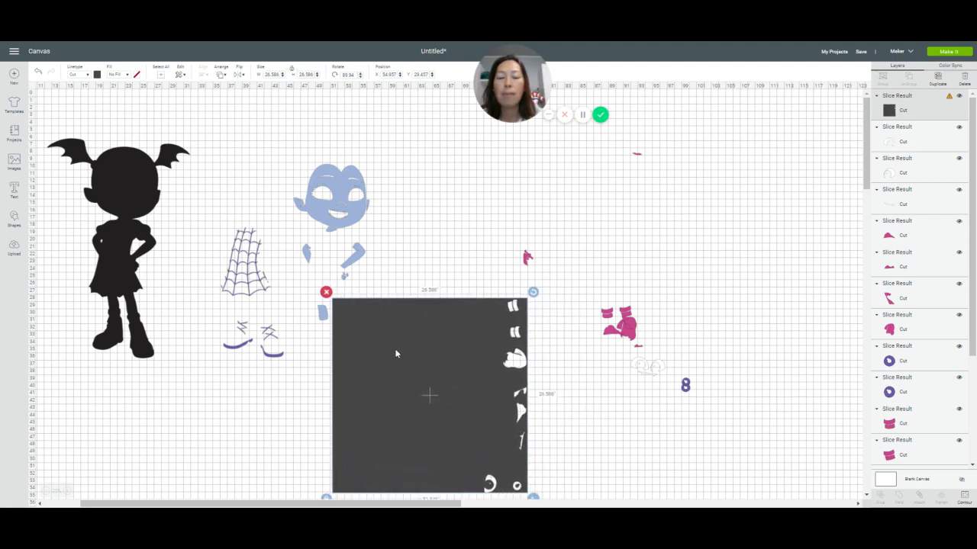
Select the square together with the blue skin layer and slice out the longer leg piece
{"action": "left_click", "coordinate": [375, 178]}
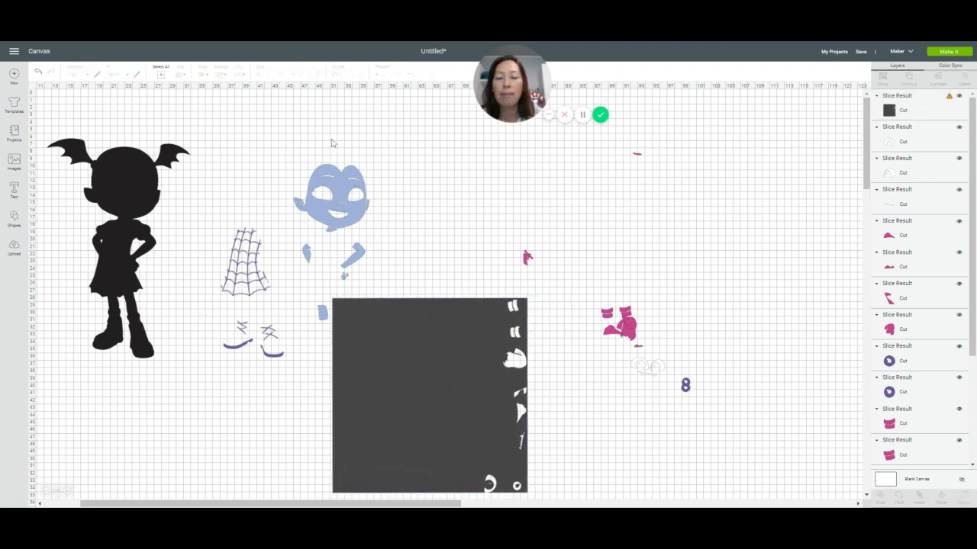
{"action": "left_click_drag", "start_coordinate": [331, 143], "coordinate": [399, 334]}
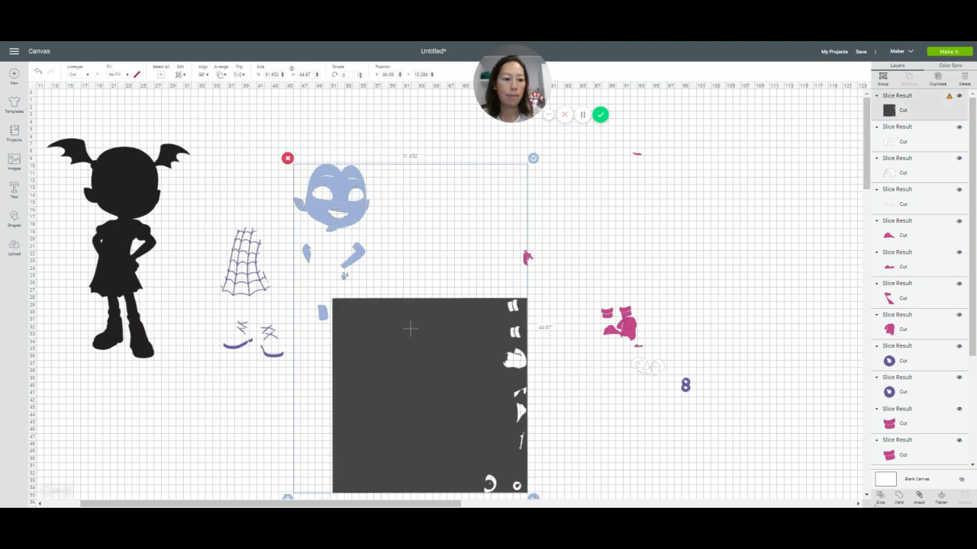
{"action": "key", "text": "Delete"}
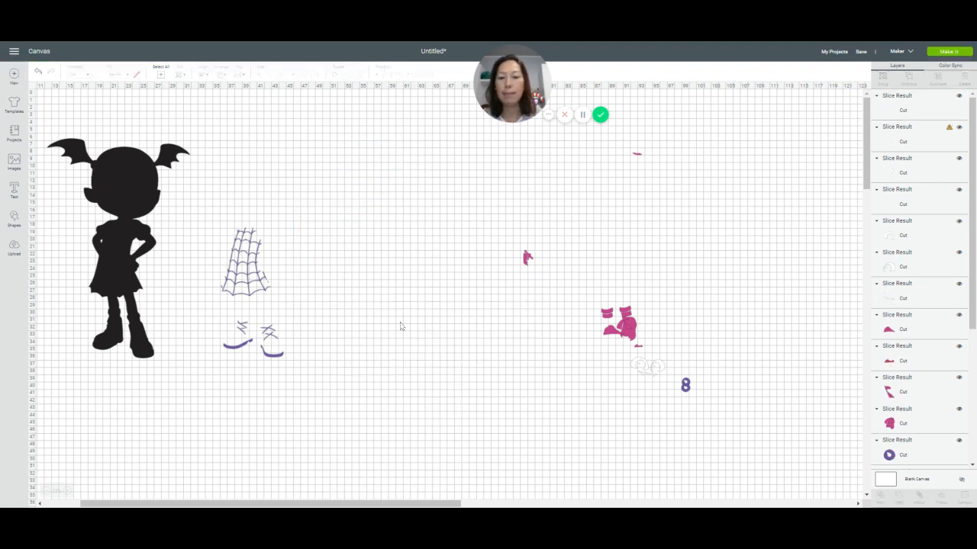
{"action": "key", "text": "ctrl+z"}
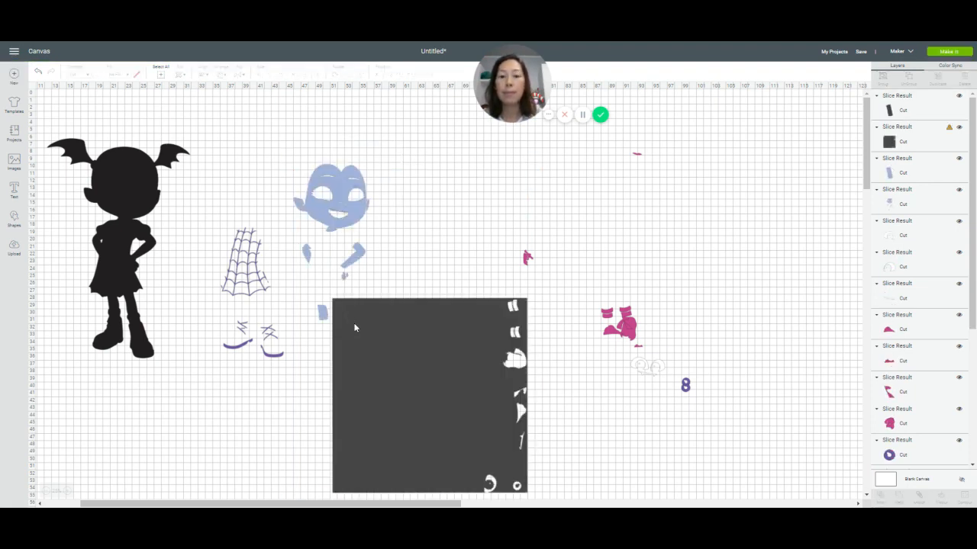
Delete the dark grey leg cut-out, move the square down, and place the longer blue leg near the separated pink pieces
{"action": "left_click_drag", "start_coordinate": [343, 320], "coordinate": [425, 256]}
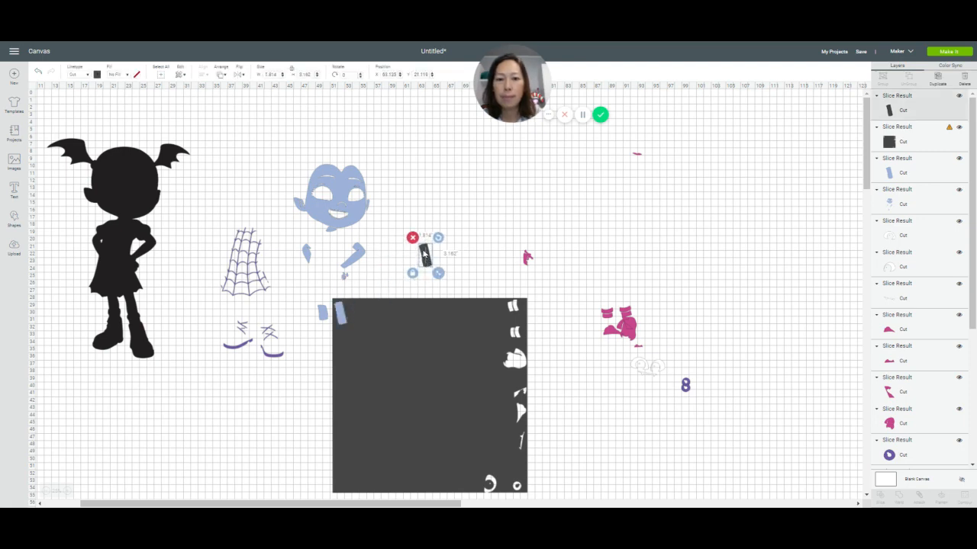
{"action": "left_click", "coordinate": [413, 238]}
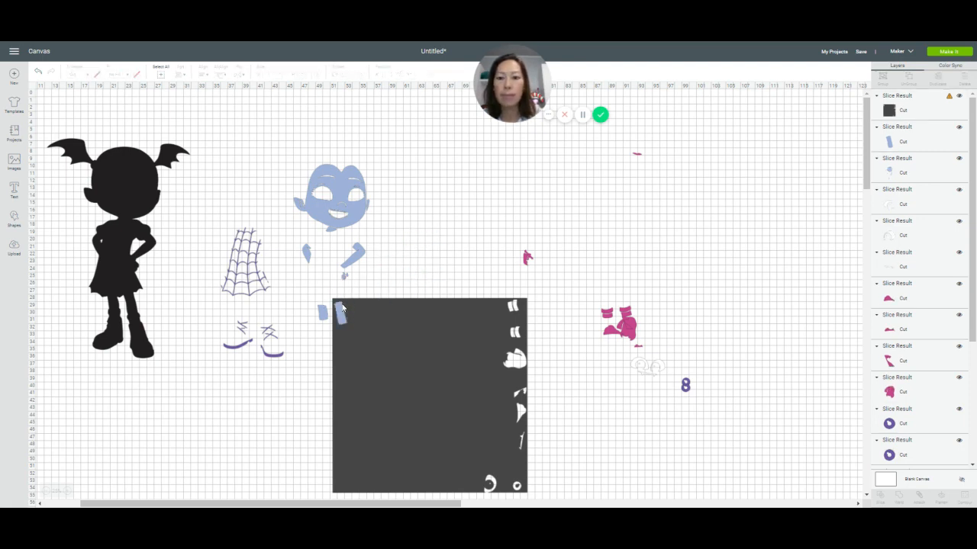
{"action": "left_click_drag", "start_coordinate": [342, 309], "coordinate": [336, 349]}
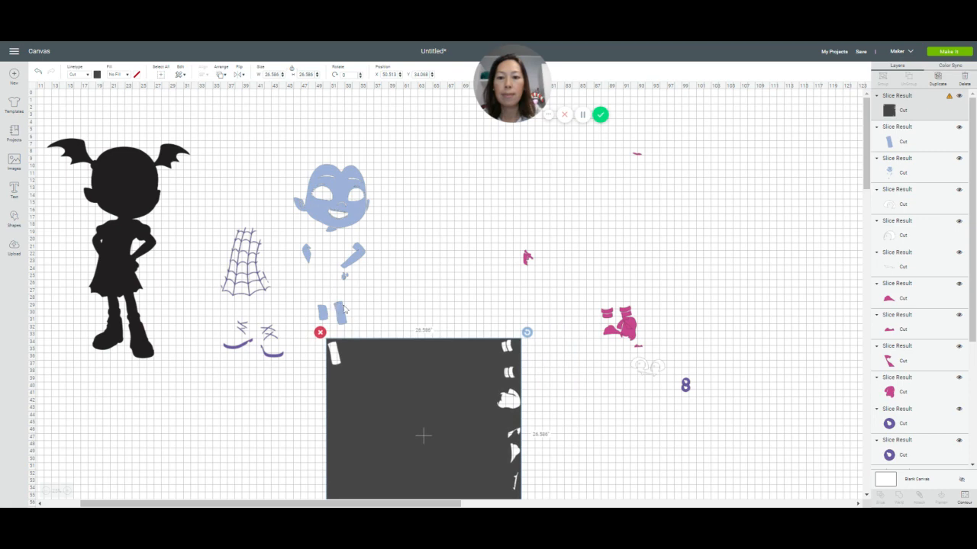
{"action": "left_click_drag", "start_coordinate": [343, 310], "coordinate": [612, 244]}
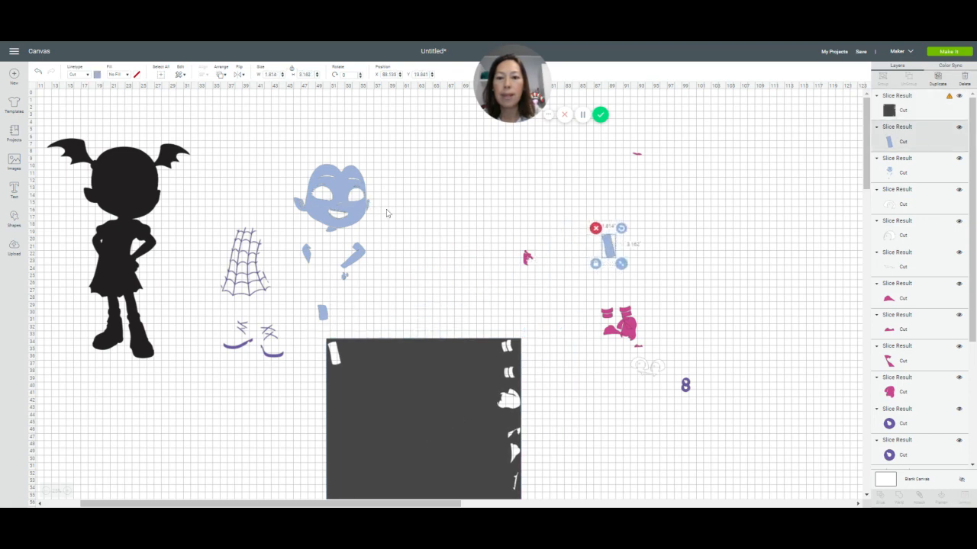
Move the remaining blue skin layer so only its shorter leg overlaps the square, and slice them
{"action": "left_click_drag", "start_coordinate": [373, 197], "coordinate": [420, 232]}
{"action": "left_click", "coordinate": [379, 133]}
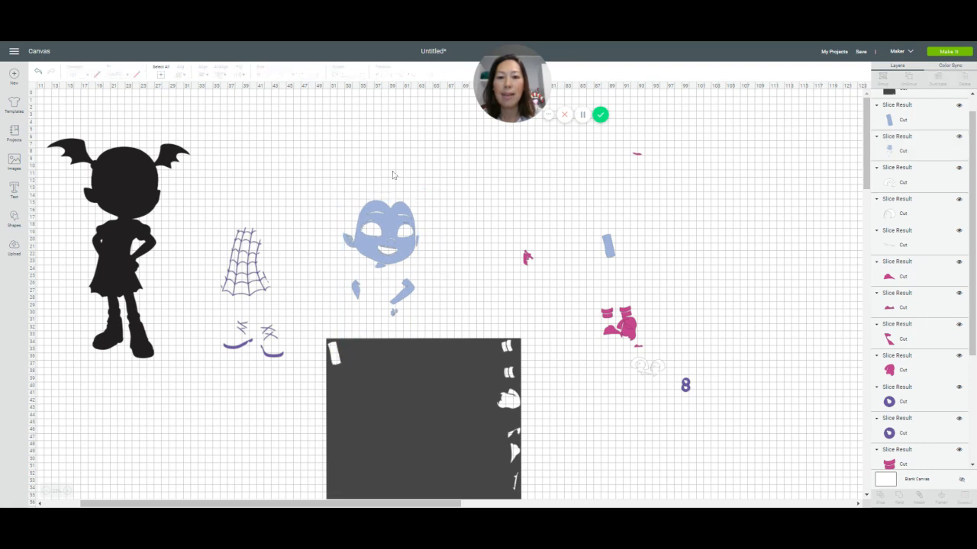
{"action": "left_click", "coordinate": [403, 227]}
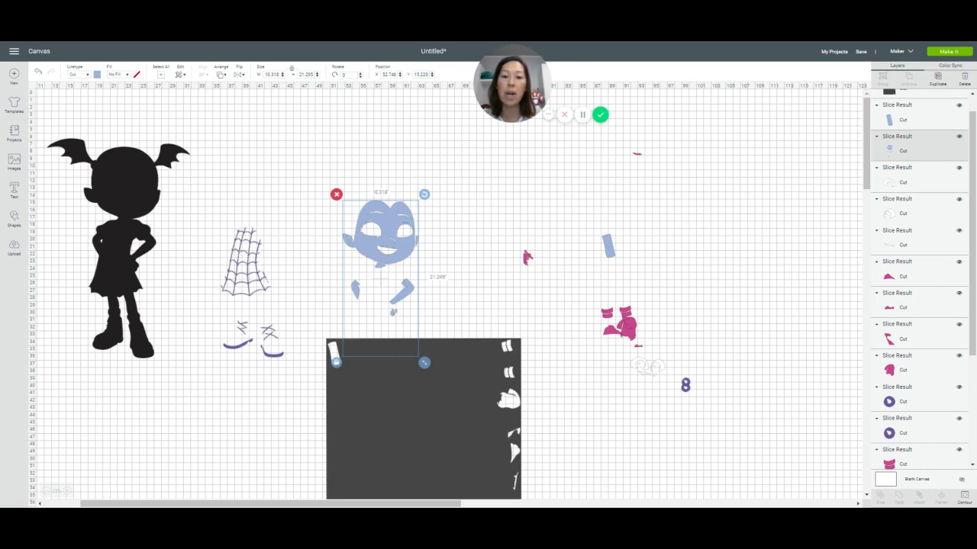
{"action": "left_click", "coordinate": [396, 180]}
{"action": "left_click_drag", "start_coordinate": [380, 159], "coordinate": [411, 362]}
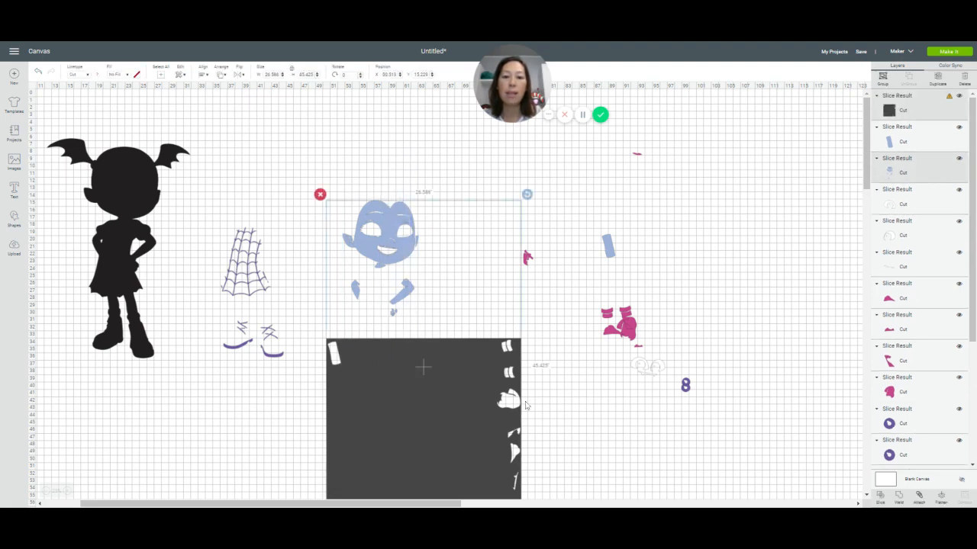
{"action": "left_click", "coordinate": [879, 498]}
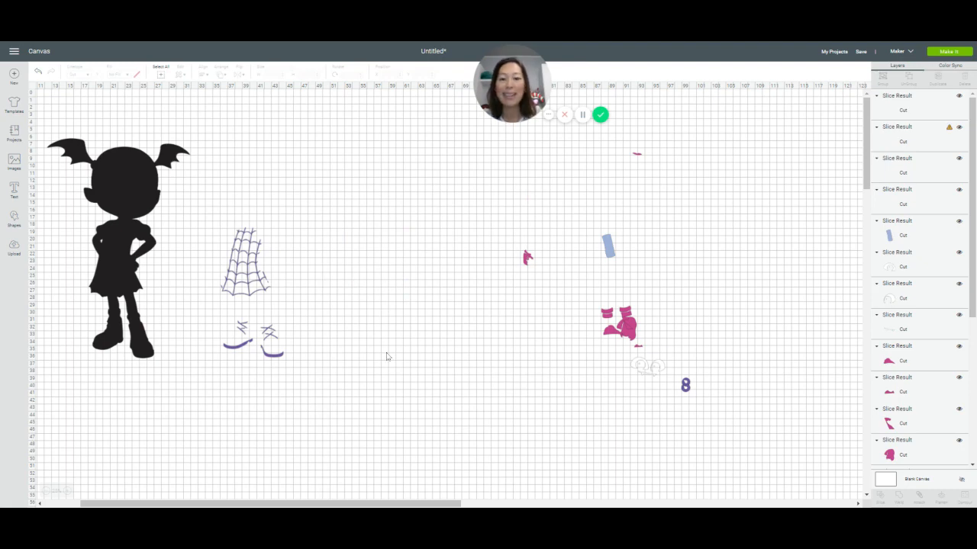
Remove the second dark grey leg cut-out, move the square down, and place the shorter blue leg beside the longer one
{"action": "left_click_drag", "start_coordinate": [374, 355], "coordinate": [456, 281]}
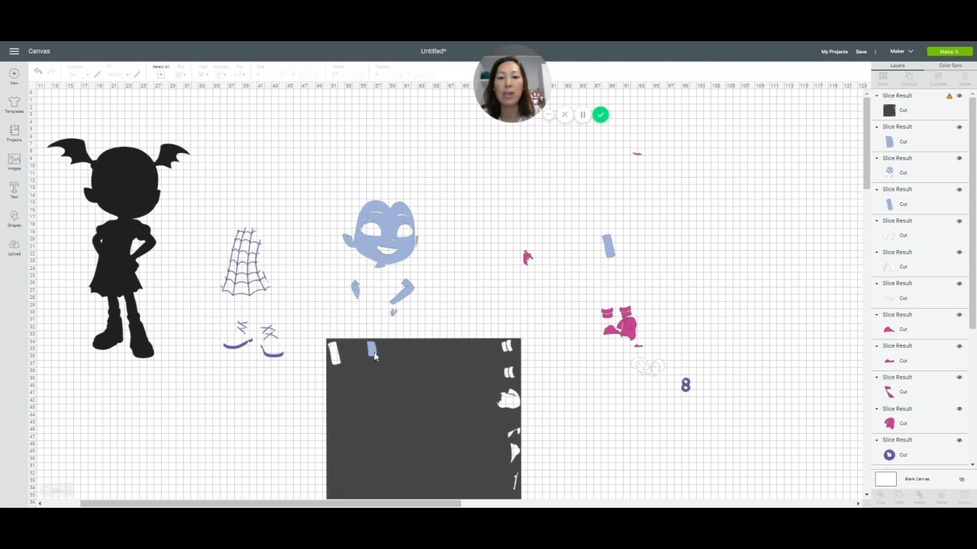
{"action": "left_click_drag", "start_coordinate": [375, 349], "coordinate": [377, 415]}
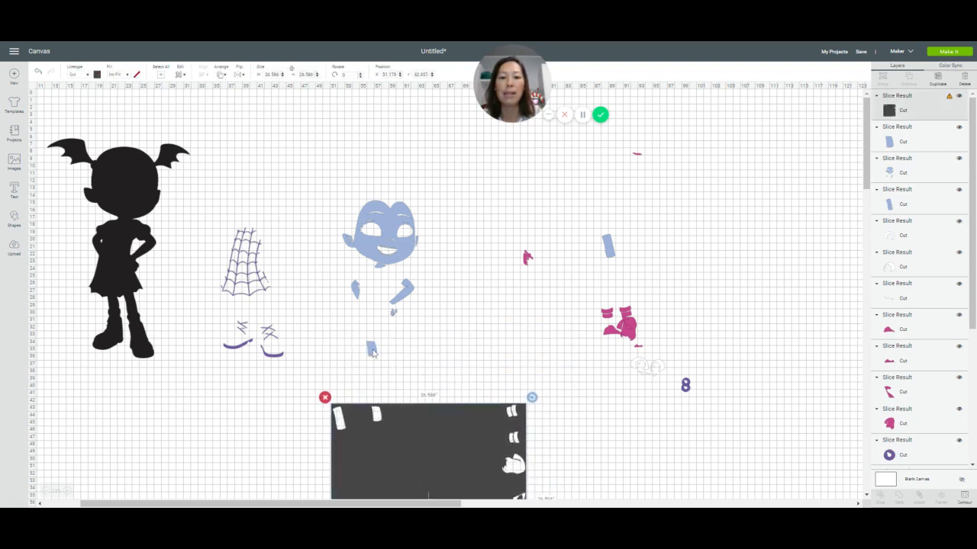
{"action": "left_click_drag", "start_coordinate": [371, 351], "coordinate": [598, 267]}
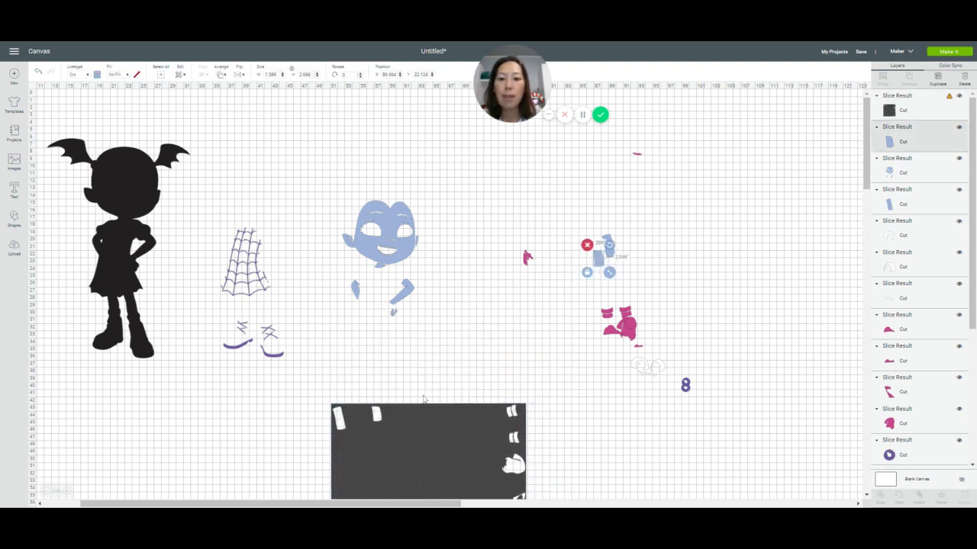
Reposition the square and the remaining blue skin layer so only the small hand piece overlaps, and slice them
{"action": "left_click_drag", "start_coordinate": [419, 427], "coordinate": [409, 363]}
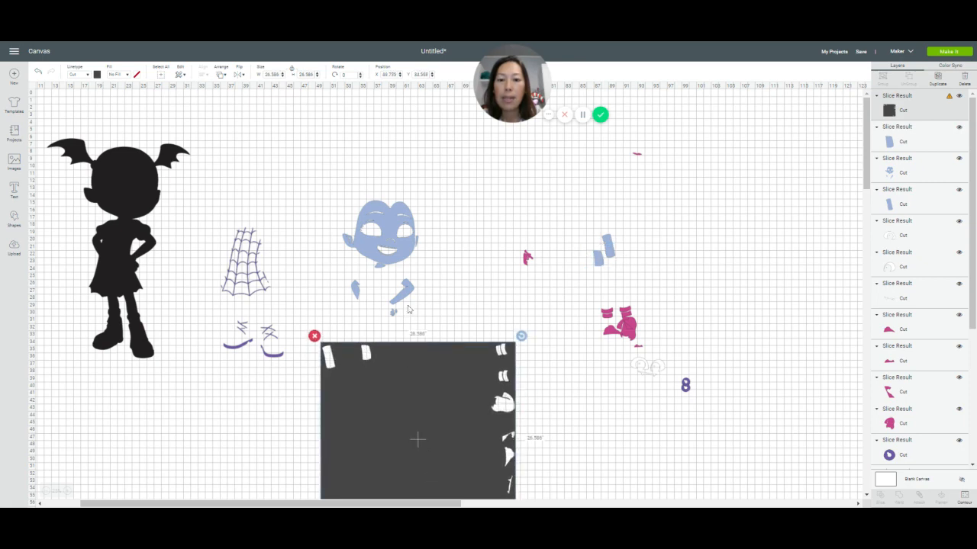
{"action": "left_click_drag", "start_coordinate": [397, 244], "coordinate": [414, 284]}
{"action": "left_click_drag", "start_coordinate": [410, 192], "coordinate": [409, 355]}
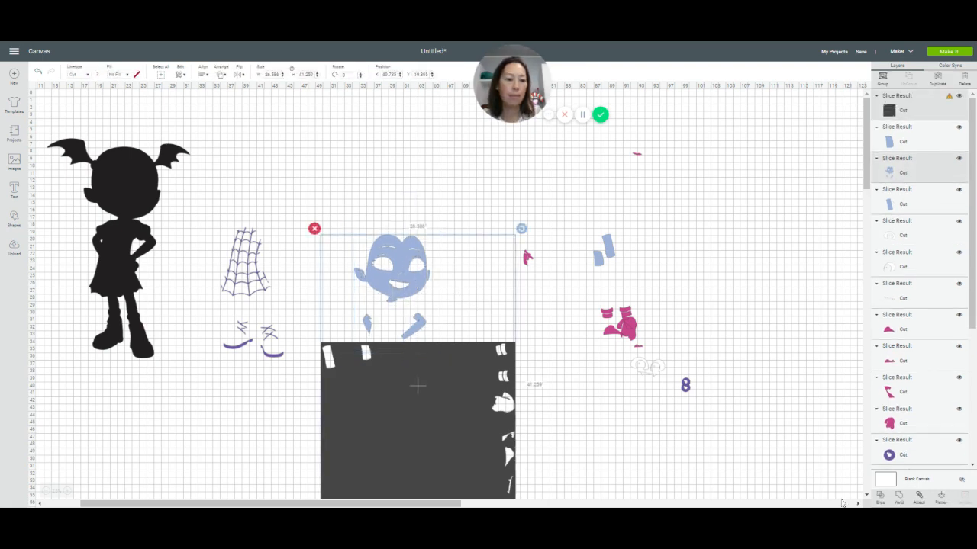
{"action": "left_click", "coordinate": [879, 496]}
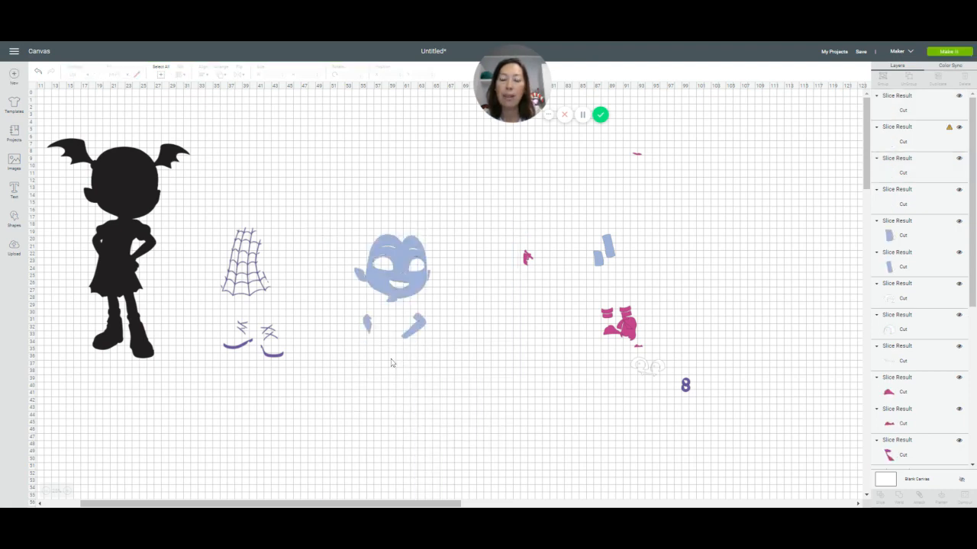
Delete the dark grey hand cut-out and move the separated blue hand piece to the empty area above the face
{"action": "left_click_drag", "start_coordinate": [420, 389], "coordinate": [450, 357]}
{"action": "left_click", "coordinate": [406, 348]}
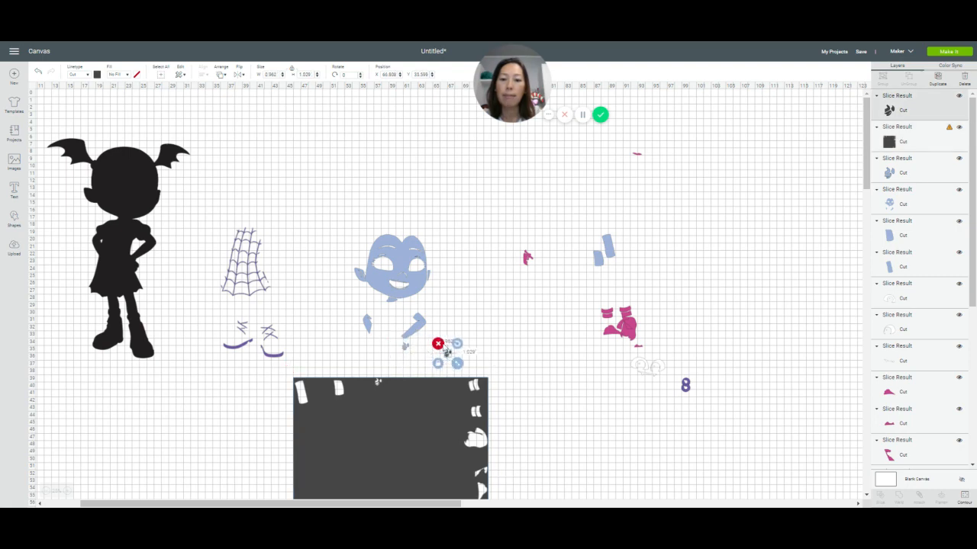
{"action": "left_click", "coordinate": [438, 345]}
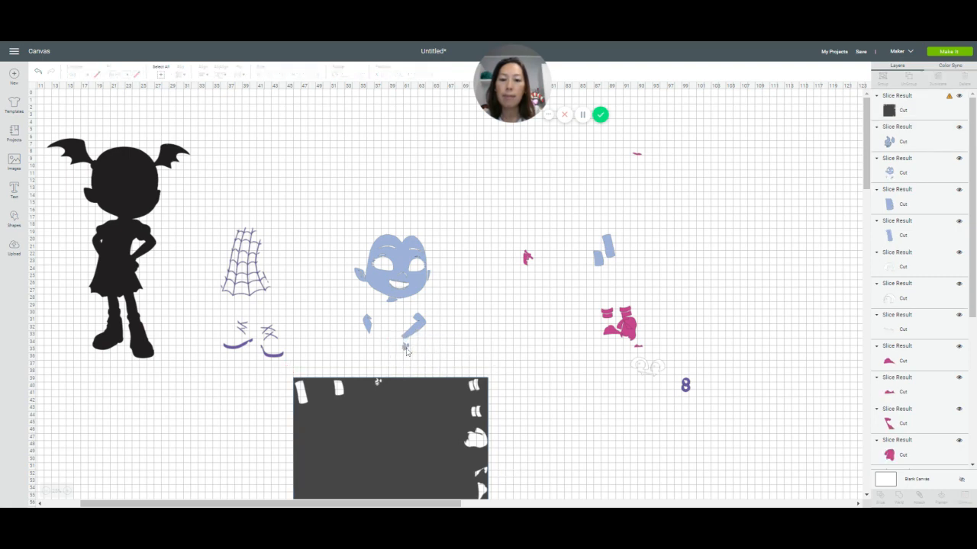
{"action": "left_click", "coordinate": [407, 350]}
{"action": "left_click_drag", "start_coordinate": [407, 347], "coordinate": [362, 167]}
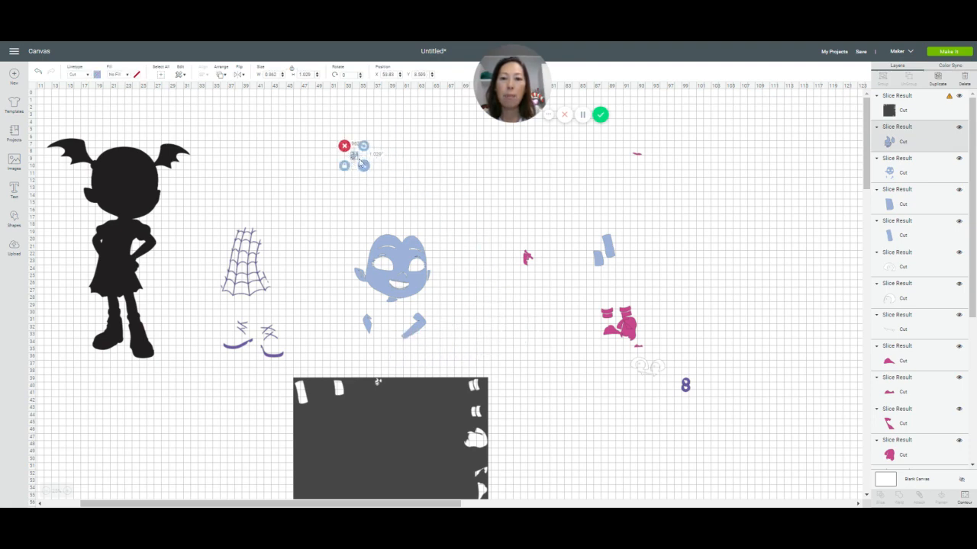
Move and rotate the remaining blue skin layer so only the bent arm overlaps the square, and slice them
{"action": "left_click_drag", "start_coordinate": [401, 264], "coordinate": [425, 287]}
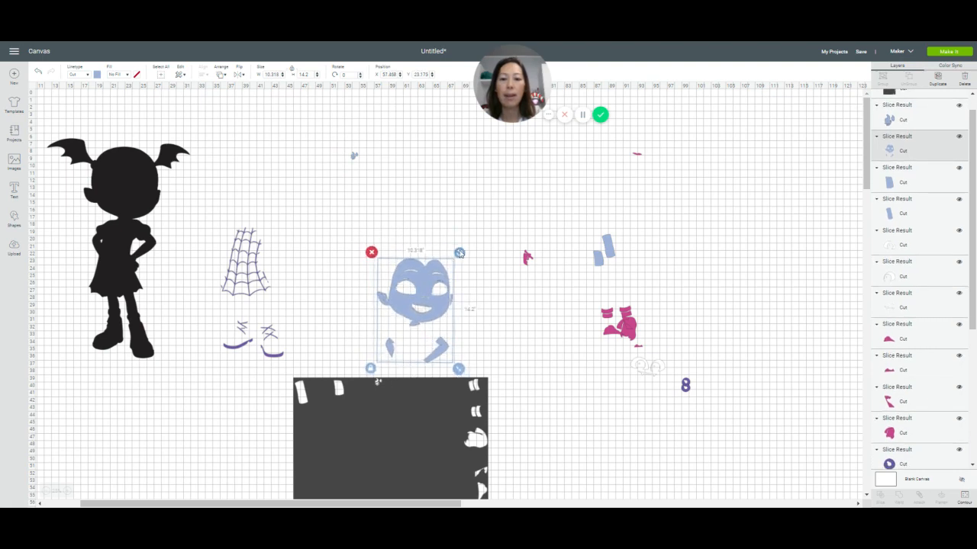
{"action": "left_click_drag", "start_coordinate": [459, 252], "coordinate": [460, 322]}
{"action": "left_click", "coordinate": [409, 239]}
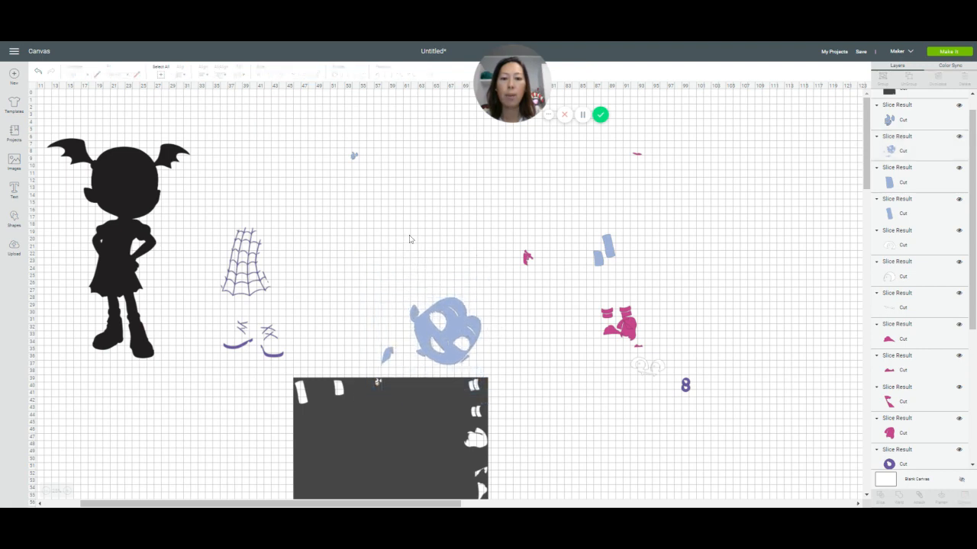
{"action": "left_click_drag", "start_coordinate": [409, 239], "coordinate": [443, 397]}
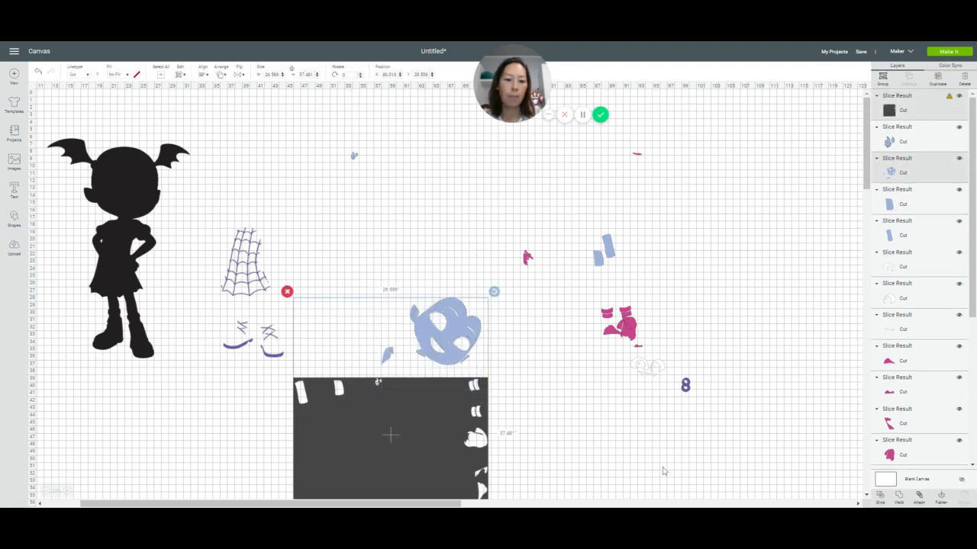
{"action": "left_click", "coordinate": [879, 496]}
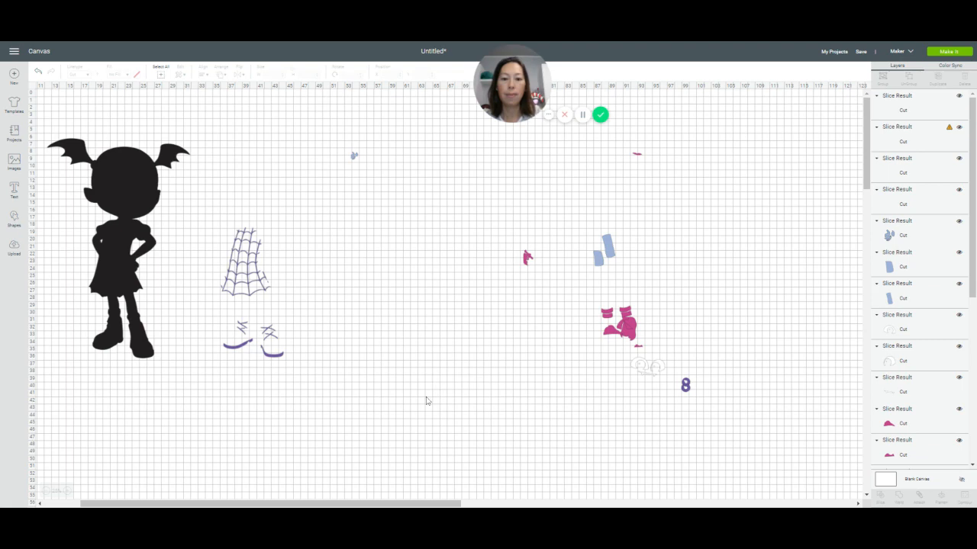
Delete the dark grey bent arm cut-out, move the square down, and place the blue bent arm with the separated legs
{"action": "left_click_drag", "start_coordinate": [431, 394], "coordinate": [548, 384]}
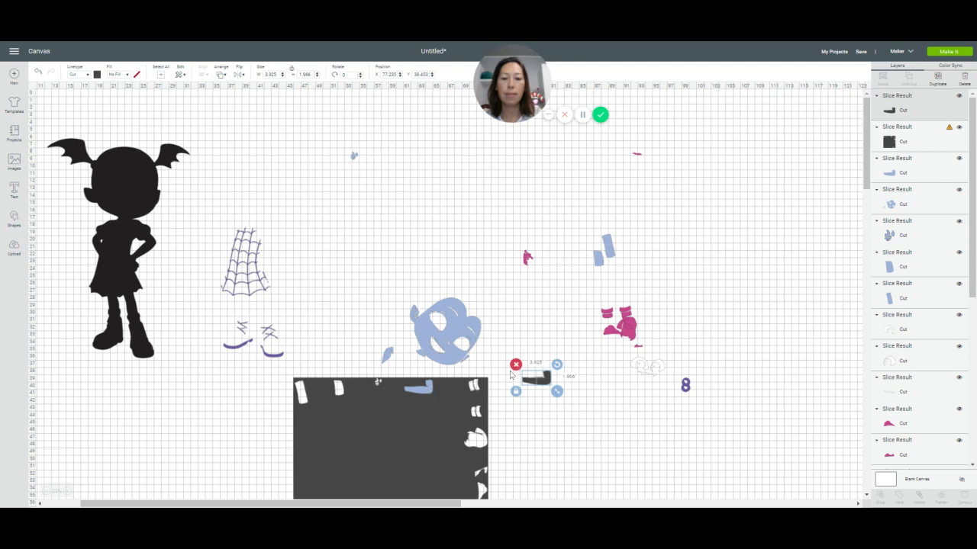
{"action": "key", "text": "Delete"}
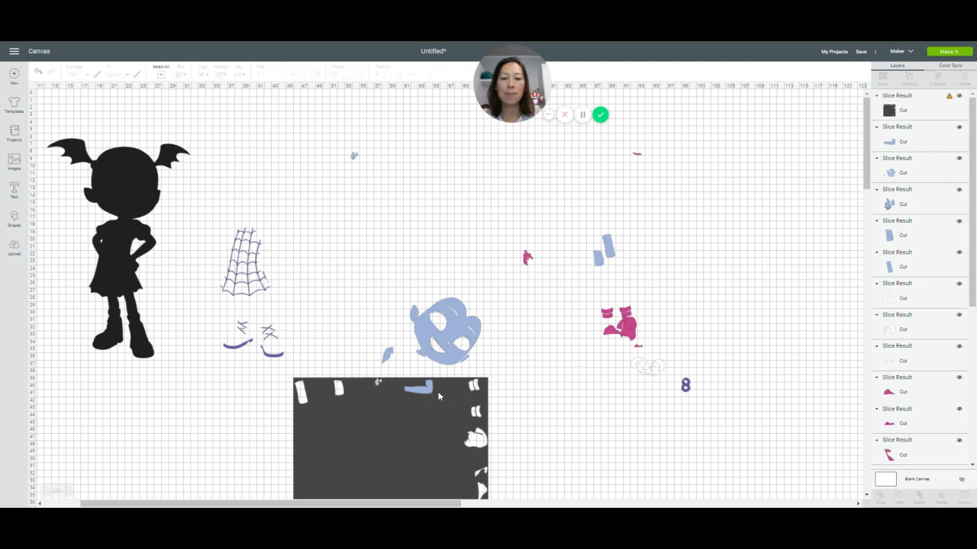
{"action": "left_click_drag", "start_coordinate": [437, 395], "coordinate": [421, 454]}
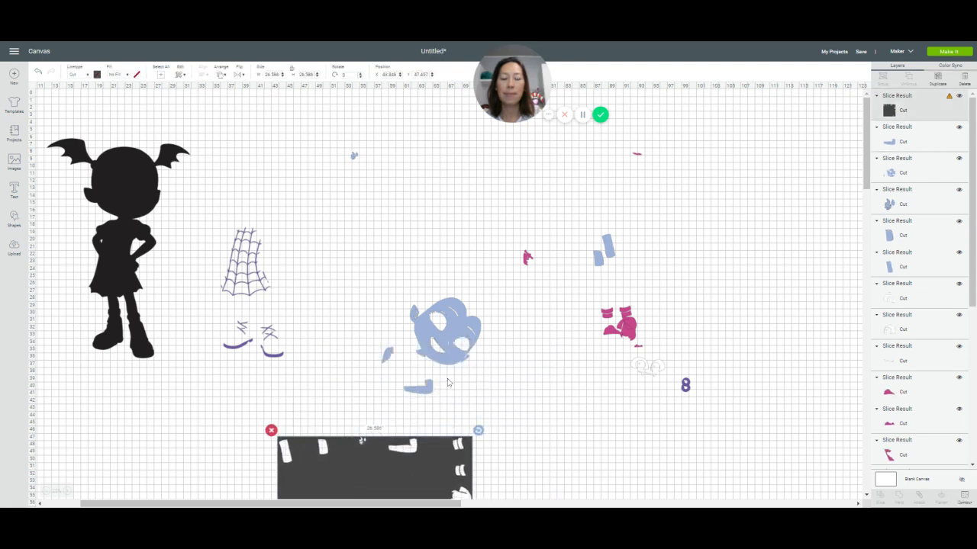
{"action": "left_click_drag", "start_coordinate": [424, 396], "coordinate": [609, 263]}
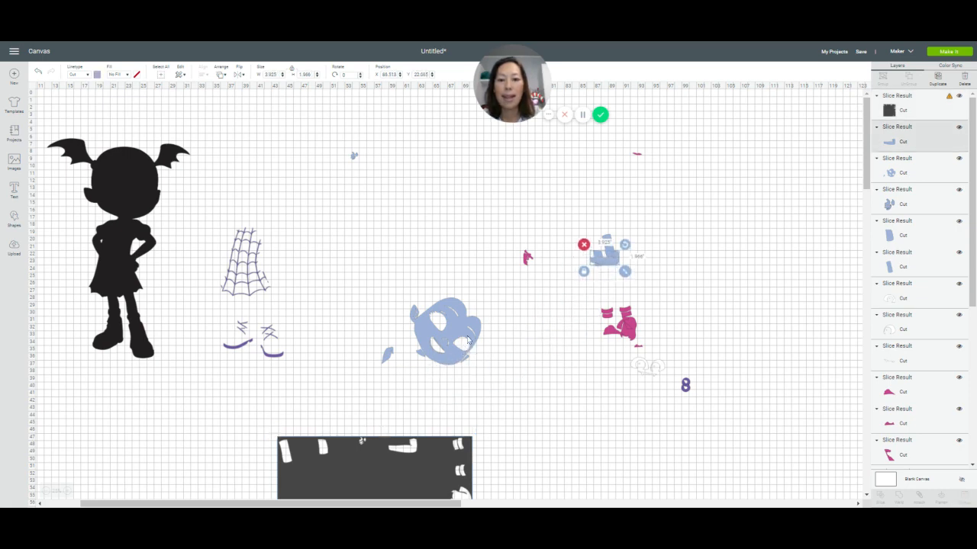
Rotate the remaining skin layer upright and position it so only the small arm piece overlaps the square, and slice them
{"action": "left_click", "coordinate": [336, 450]}
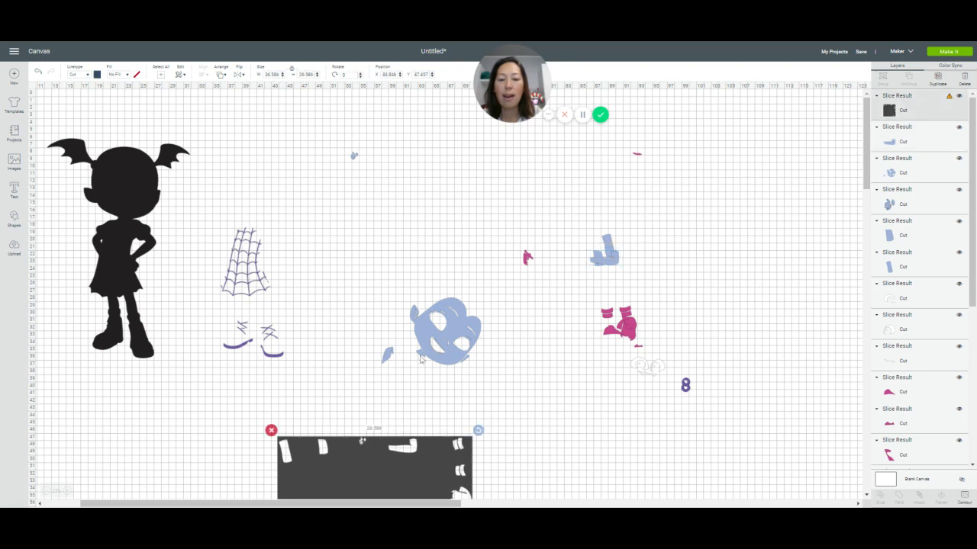
{"action": "left_click", "coordinate": [475, 321]}
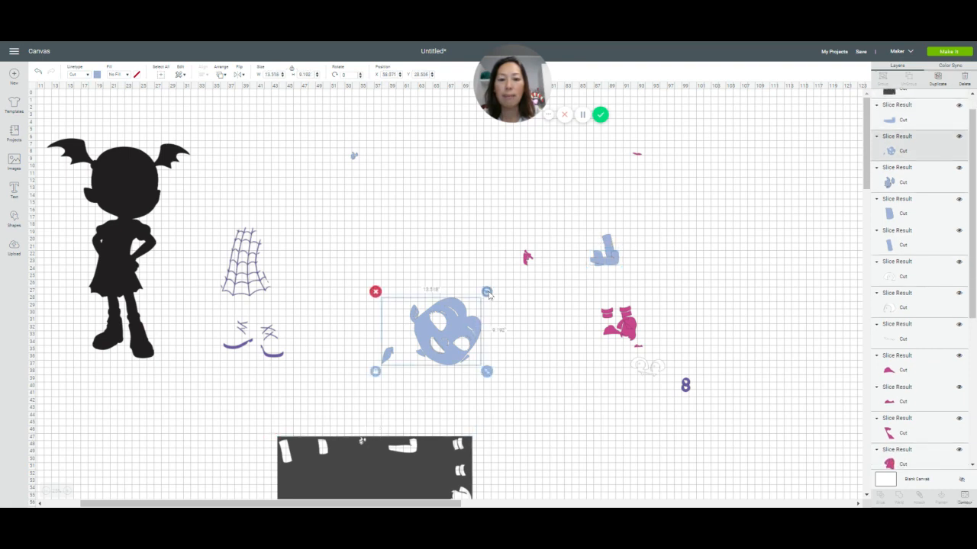
{"action": "left_click_drag", "start_coordinate": [486, 290], "coordinate": [467, 382]}
{"action": "left_click", "coordinate": [456, 353]}
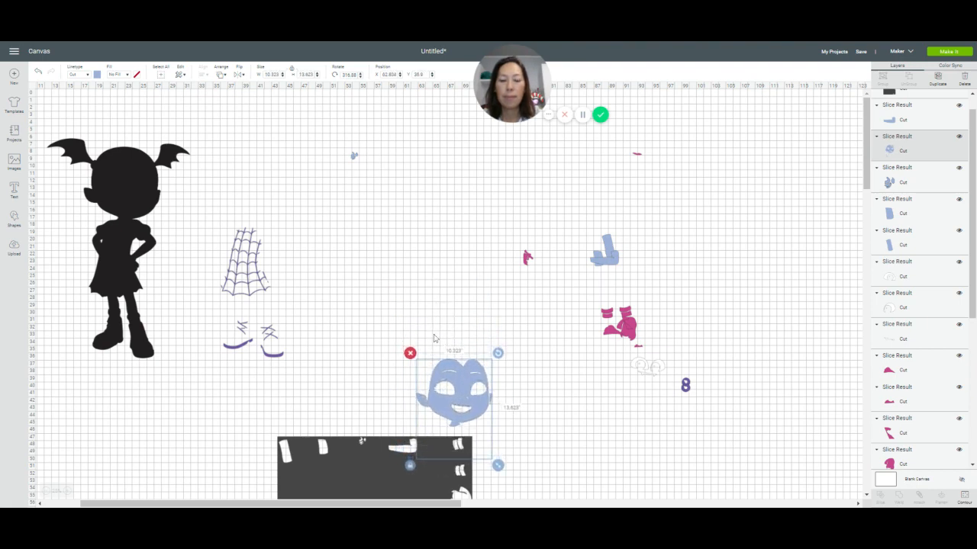
{"action": "left_click", "coordinate": [433, 338]}
{"action": "left_click_drag", "start_coordinate": [437, 300], "coordinate": [439, 449]}
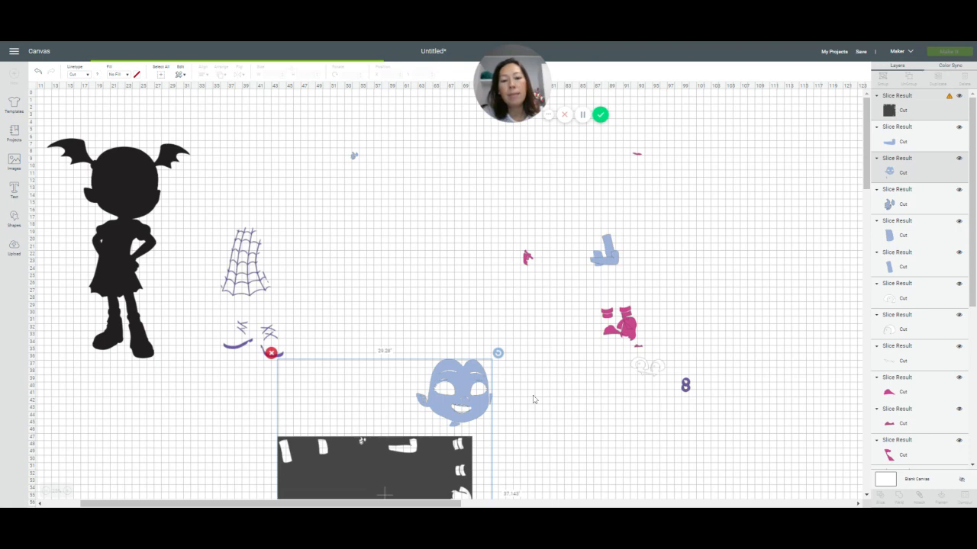
{"action": "key", "text": "Delete"}
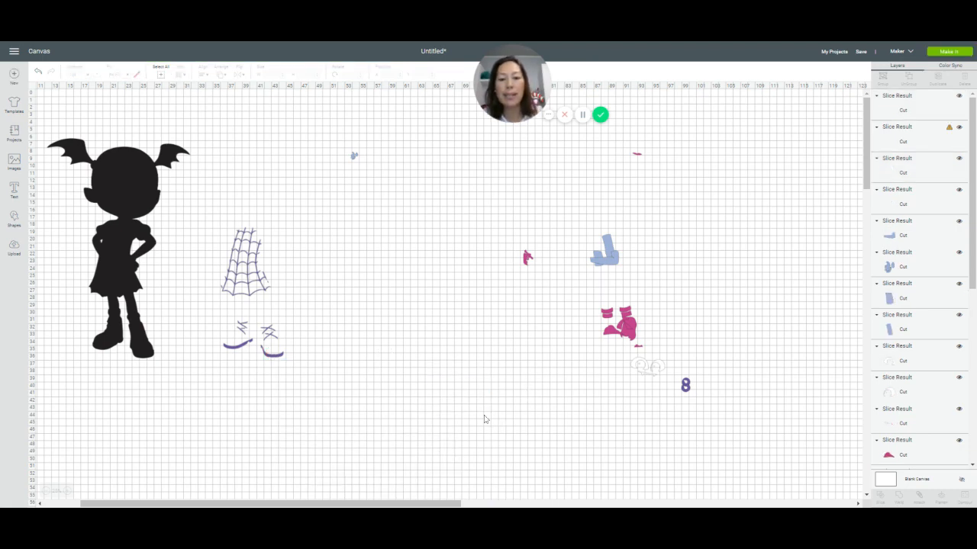
{"action": "key", "text": "ctrl+z"}
Move the blue face up and the square down, and delete the dark grey cut-out of the small arm piece
{"action": "left_click", "coordinate": [432, 338]}
{"action": "left_click_drag", "start_coordinate": [432, 338], "coordinate": [426, 304]}
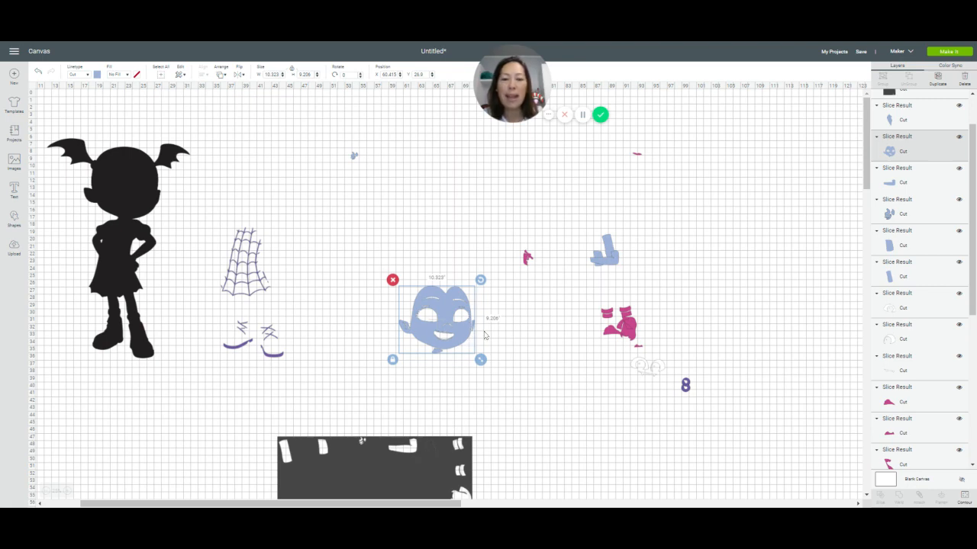
{"action": "left_click_drag", "start_coordinate": [436, 464], "coordinate": [402, 512]}
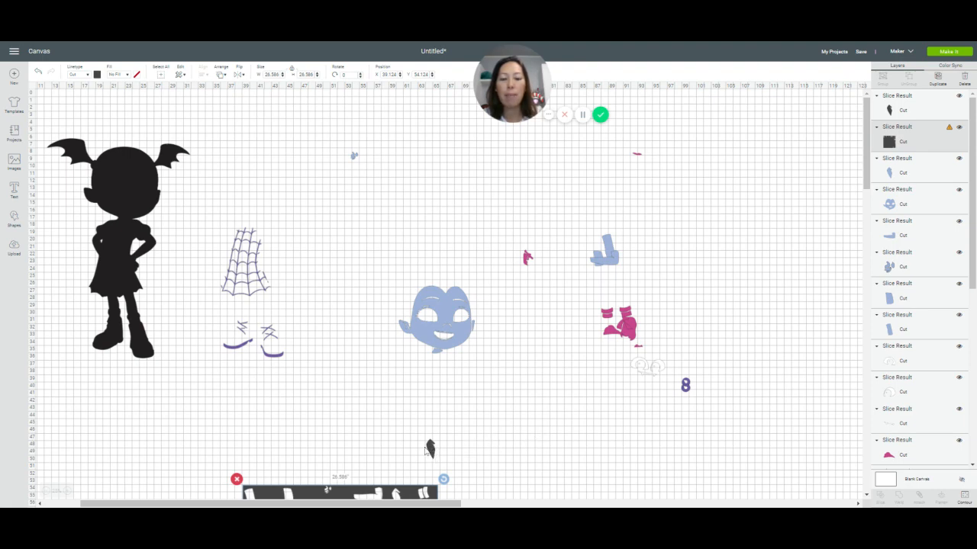
{"action": "left_click", "coordinate": [430, 450]}
{"action": "left_click", "coordinate": [437, 450]}
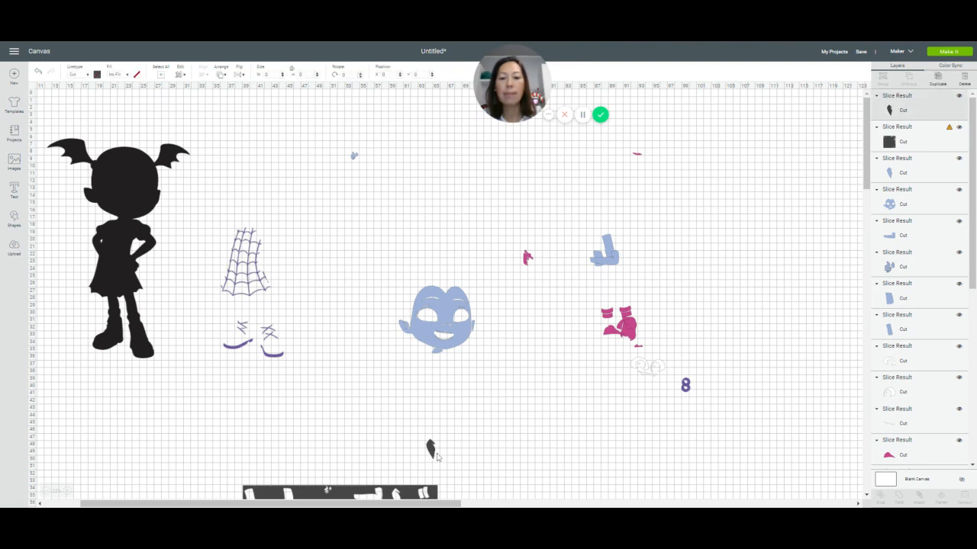
{"action": "left_click", "coordinate": [429, 450]}
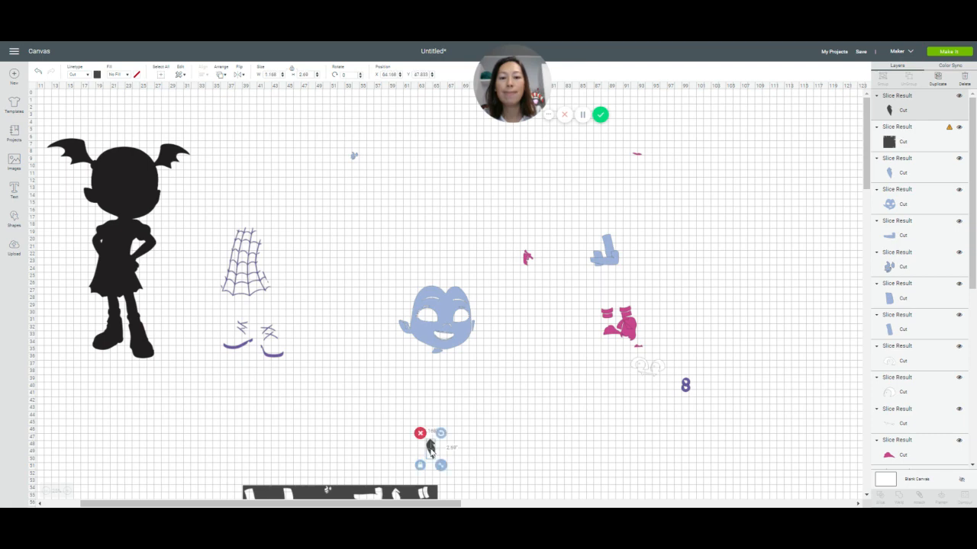
{"action": "left_click_drag", "start_coordinate": [431, 451], "coordinate": [484, 438]}
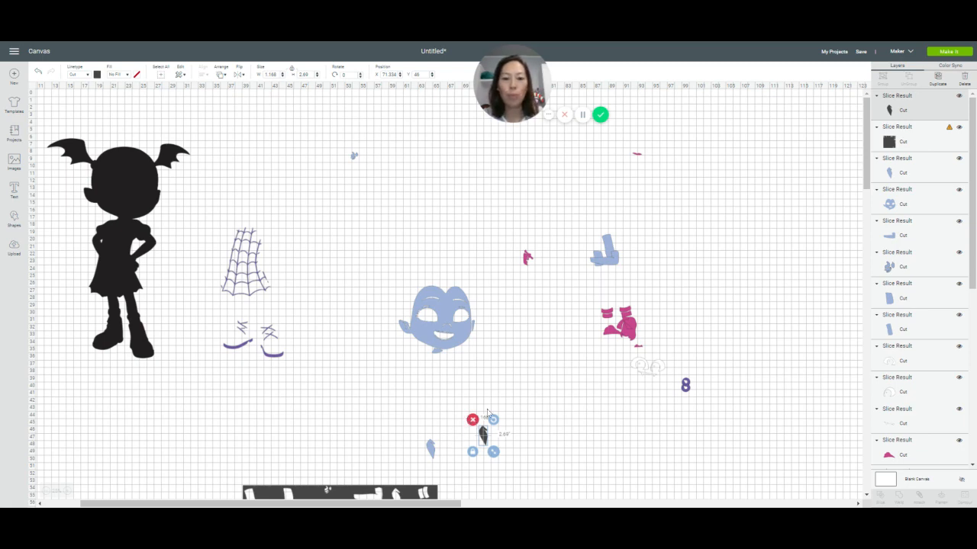
{"action": "key", "text": "Delete"}
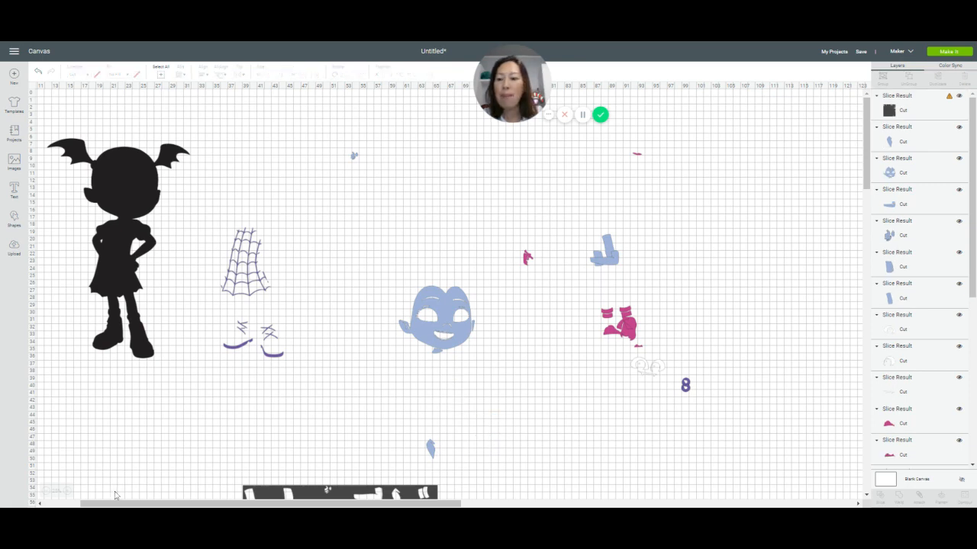
Move the blue face closer to the purple web and shoe details
{"action": "left_click", "coordinate": [69, 491]}
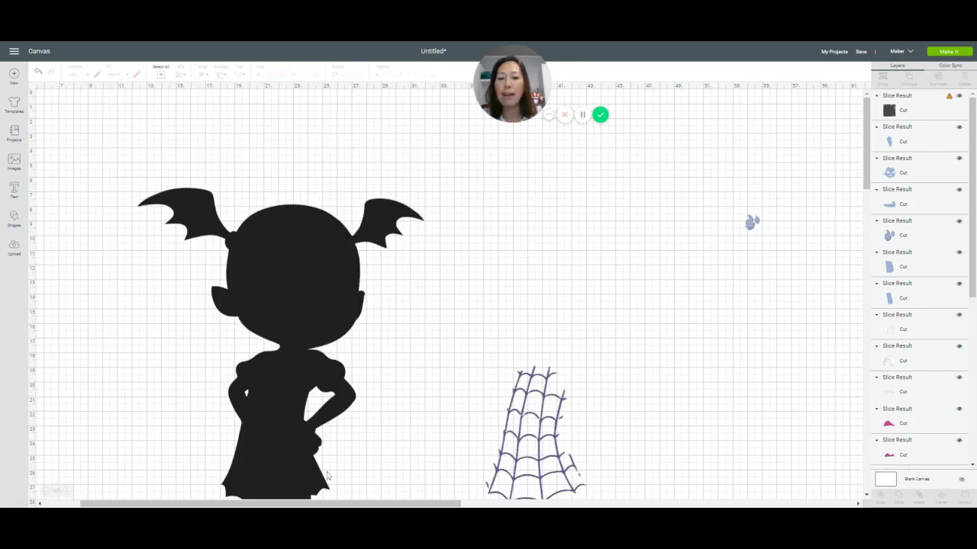
{"action": "left_click_drag", "start_coordinate": [364, 504], "coordinate": [479, 501]}
{"action": "scroll", "coordinate": [456, 436], "scroll_direction": "down", "scroll_amount": 2}
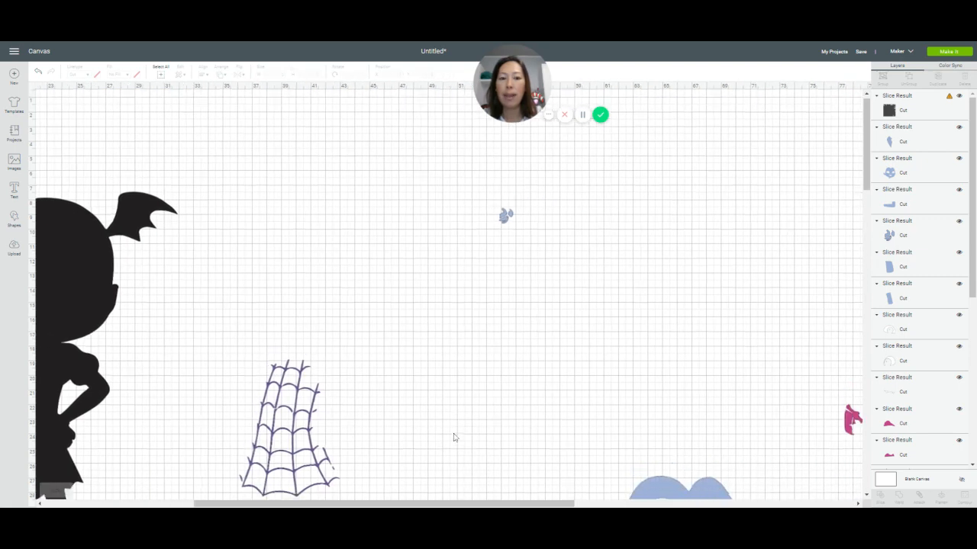
{"action": "scroll", "coordinate": [454, 433], "scroll_direction": "up", "scroll_amount": 1}
{"action": "scroll", "coordinate": [454, 433], "scroll_direction": "down", "scroll_amount": 3}
{"action": "left_click_drag", "start_coordinate": [670, 358], "coordinate": [492, 326]}
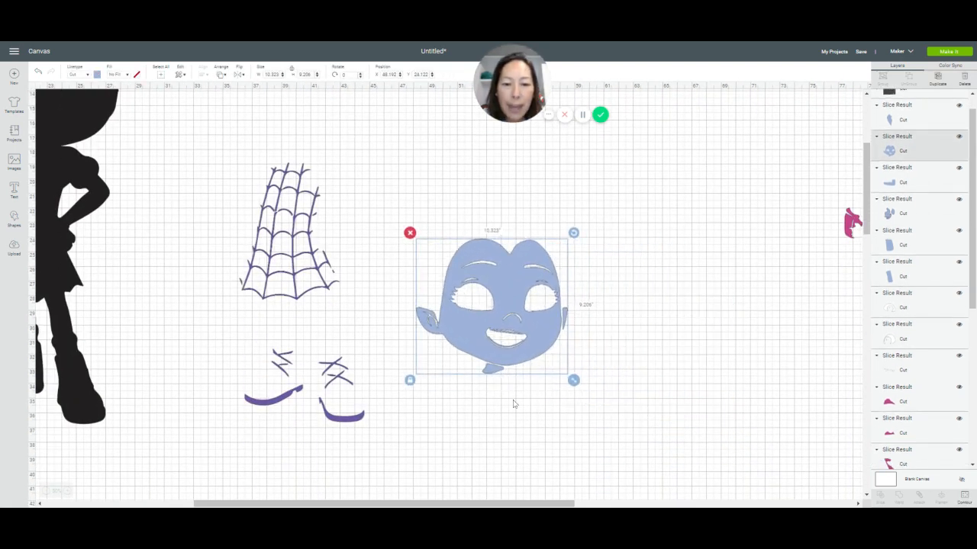
{"action": "left_click", "coordinate": [68, 492]}
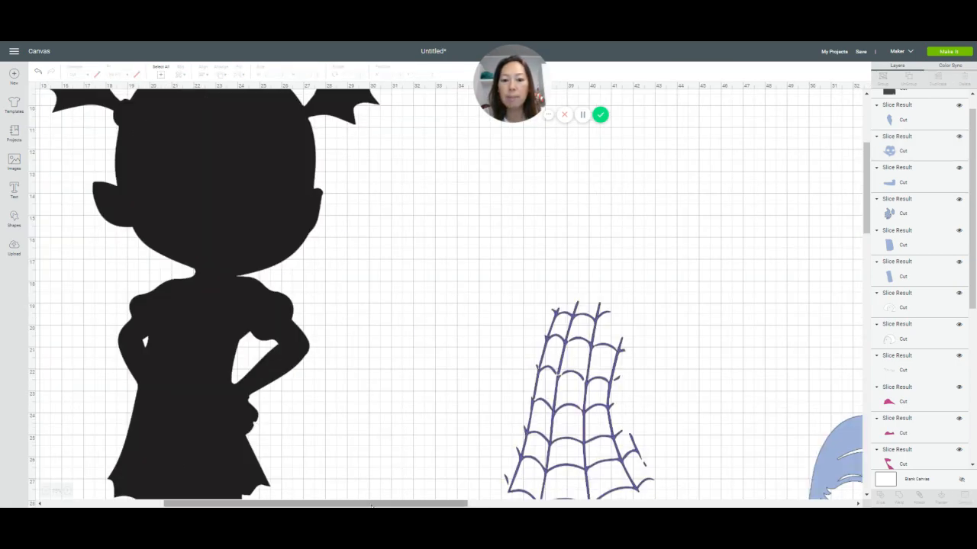
{"action": "left_click_drag", "start_coordinate": [386, 504], "coordinate": [569, 504]}
{"action": "scroll", "coordinate": [504, 406], "scroll_direction": "down", "scroll_amount": 3}
{"action": "scroll", "coordinate": [500, 405], "scroll_direction": "down", "scroll_amount": 2}
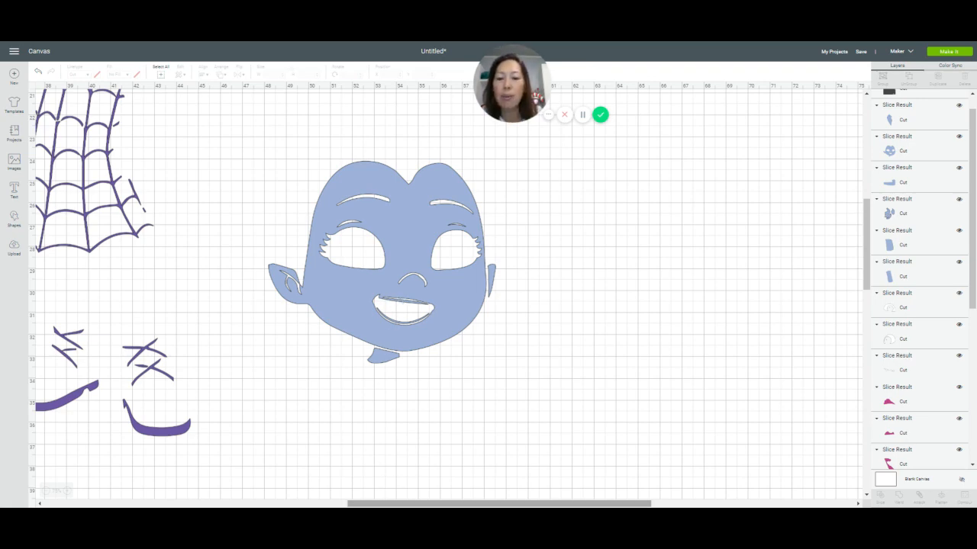
Insert a circle shape and place it between the purple web and the blue face, just above the face
{"action": "left_click_drag", "start_coordinate": [382, 492], "coordinate": [96, 489]}
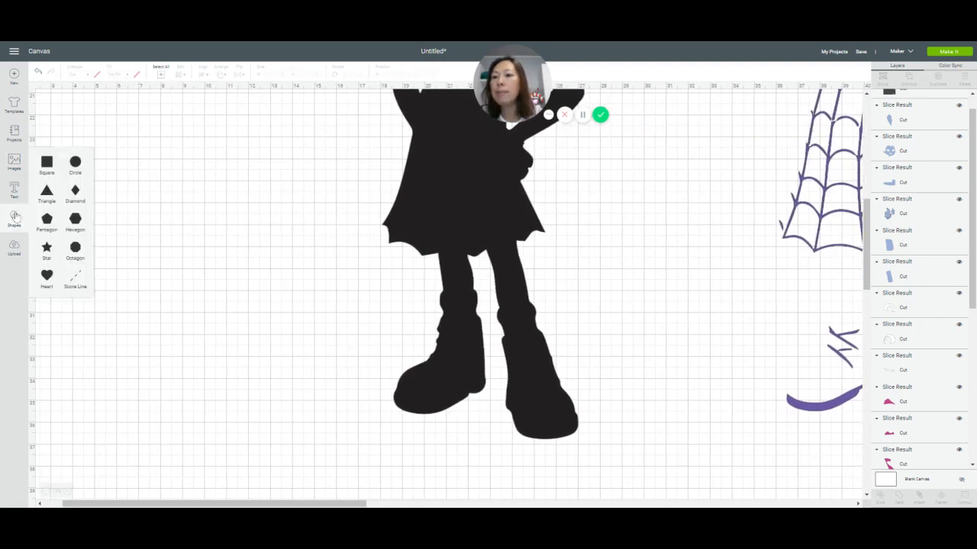
{"action": "left_click", "coordinate": [75, 163]}
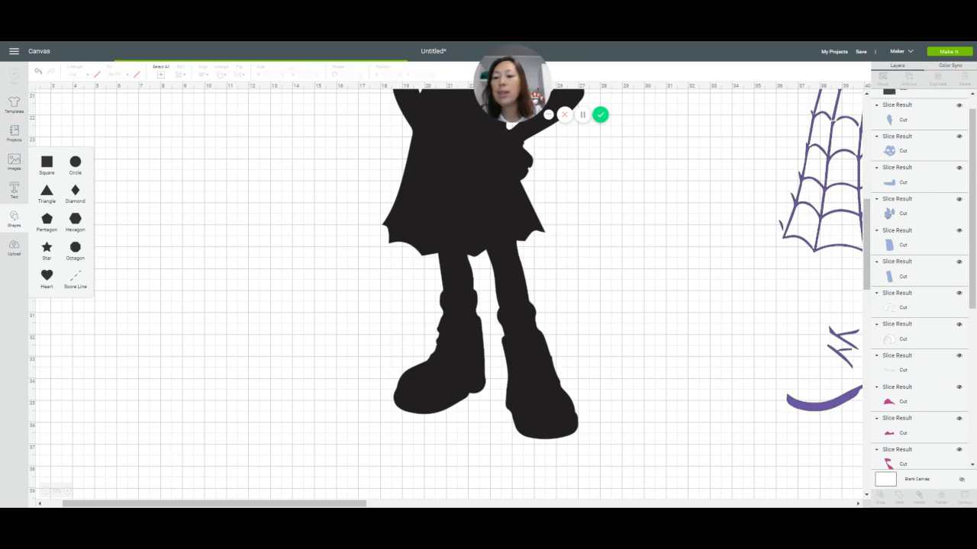
{"action": "left_click_drag", "start_coordinate": [108, 504], "coordinate": [90, 503]}
{"action": "scroll", "coordinate": [104, 339], "scroll_direction": "up", "scroll_amount": 3}
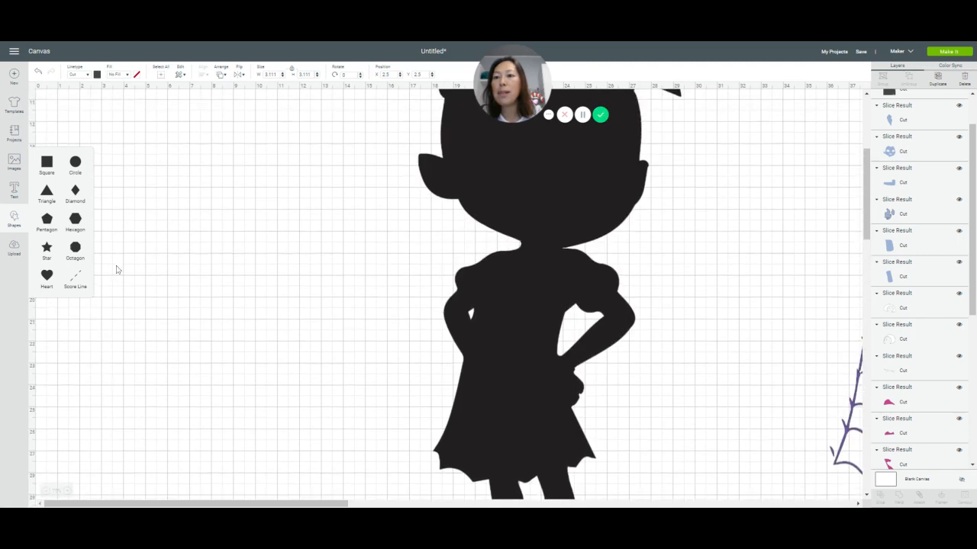
{"action": "scroll", "coordinate": [117, 270], "scroll_direction": "up", "scroll_amount": 5}
{"action": "left_click_drag", "start_coordinate": [126, 179], "coordinate": [766, 402]}
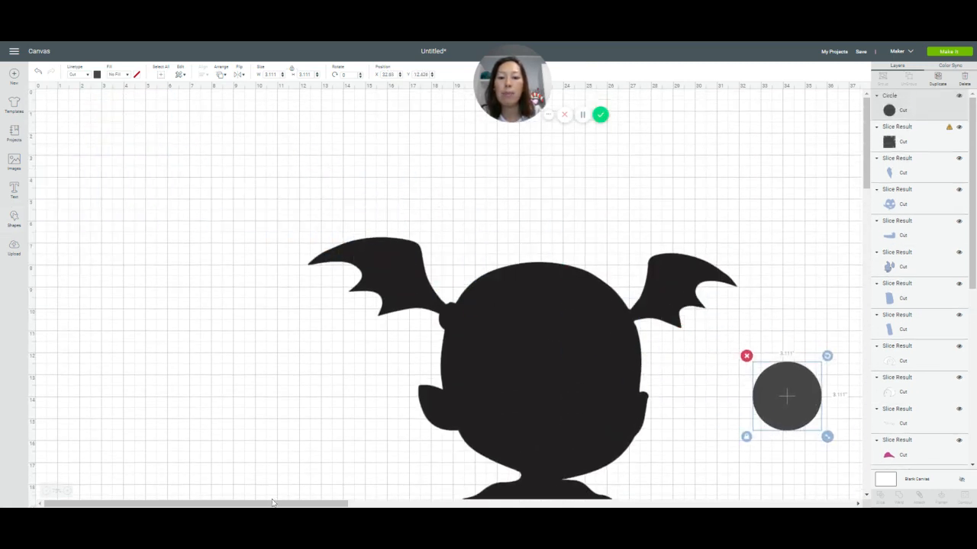
{"action": "left_click_drag", "start_coordinate": [256, 506], "coordinate": [435, 506]}
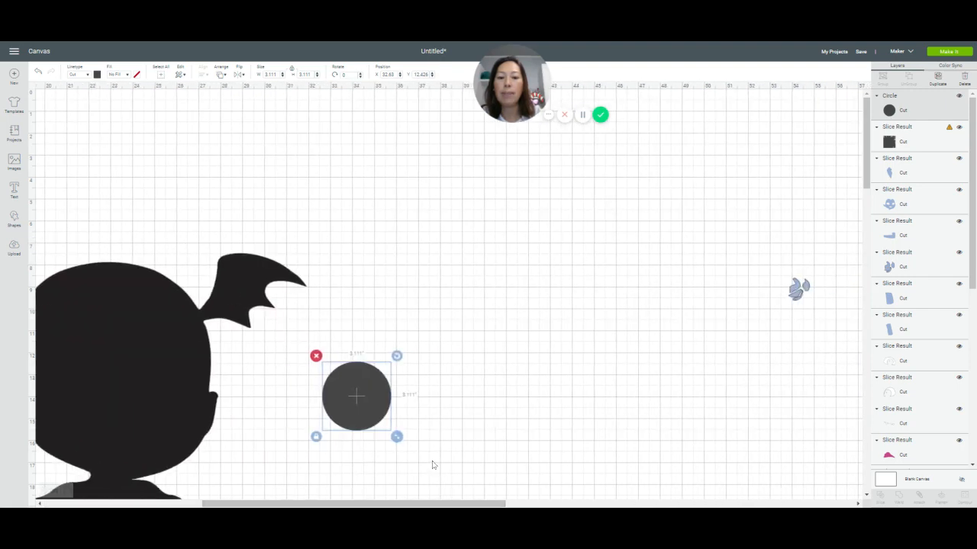
{"action": "scroll", "coordinate": [432, 462], "scroll_direction": "down", "scroll_amount": 5}
{"action": "left_click_drag", "start_coordinate": [353, 155], "coordinate": [657, 291]}
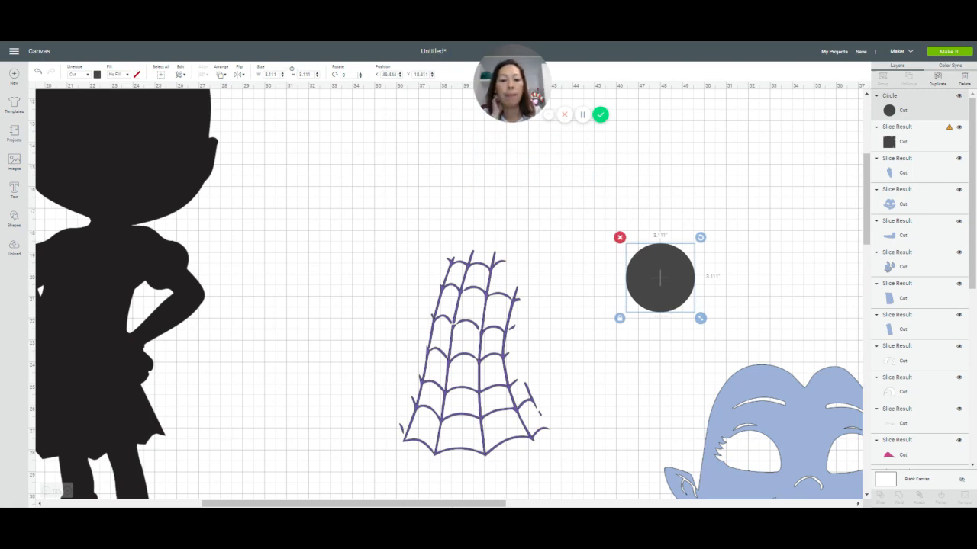
{"action": "scroll", "coordinate": [390, 504], "scroll_direction": "right", "scroll_amount": 8}
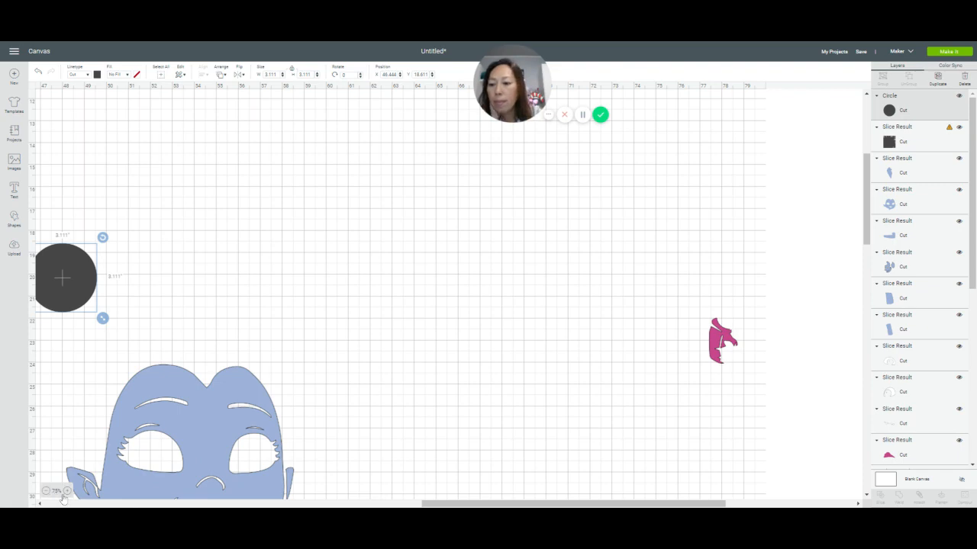
{"action": "left_click", "coordinate": [67, 491]}
{"action": "scroll", "coordinate": [384, 409], "scroll_direction": "down", "scroll_amount": 2}
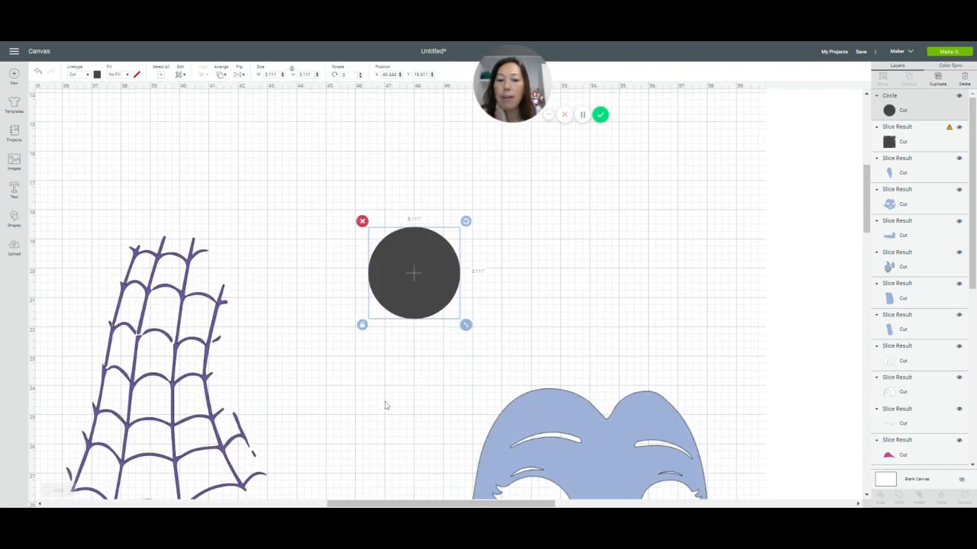
Move the circle down beside the blue face and make two small copies of it, each about 0.57 inches across
{"action": "scroll", "coordinate": [385, 406], "scroll_direction": "down", "scroll_amount": 2}
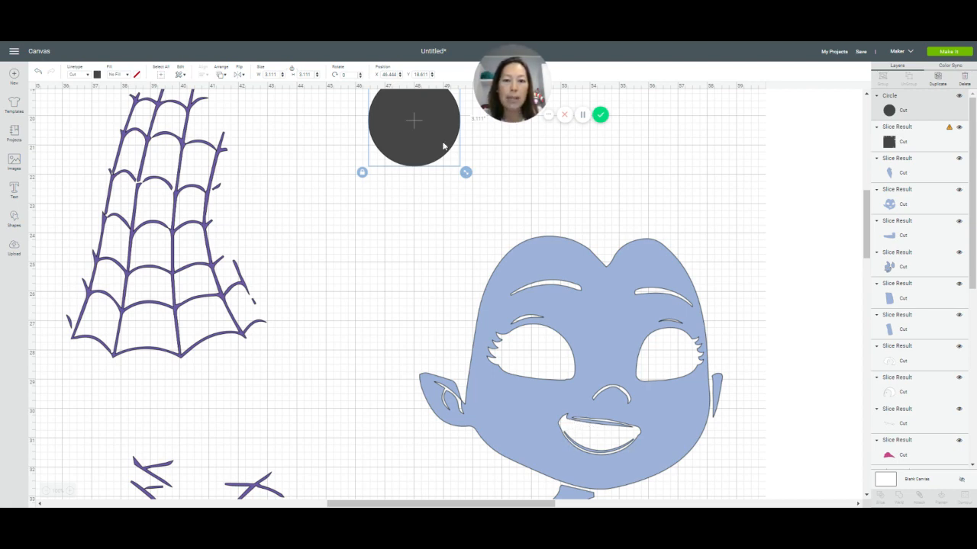
{"action": "left_click_drag", "start_coordinate": [445, 146], "coordinate": [404, 306]}
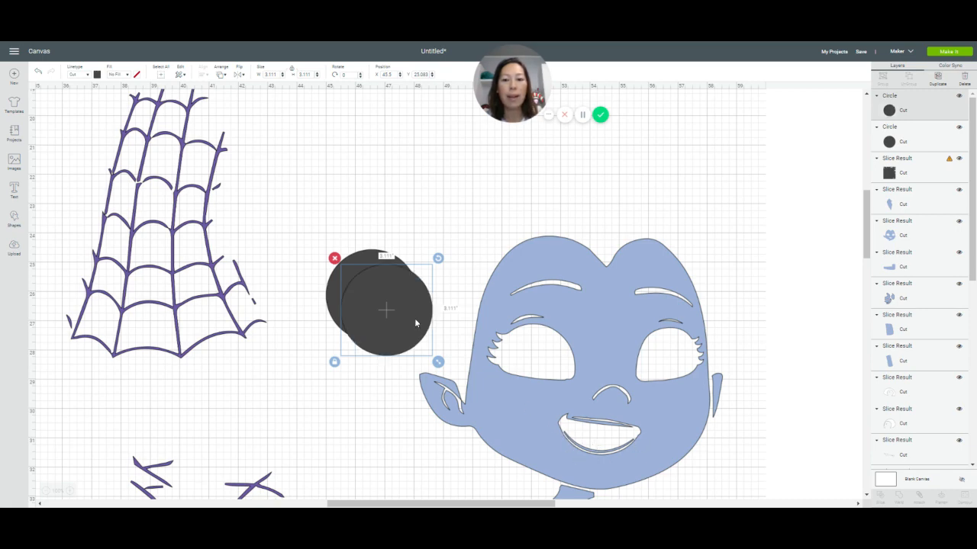
{"action": "left_click_drag", "start_coordinate": [412, 315], "coordinate": [340, 399]}
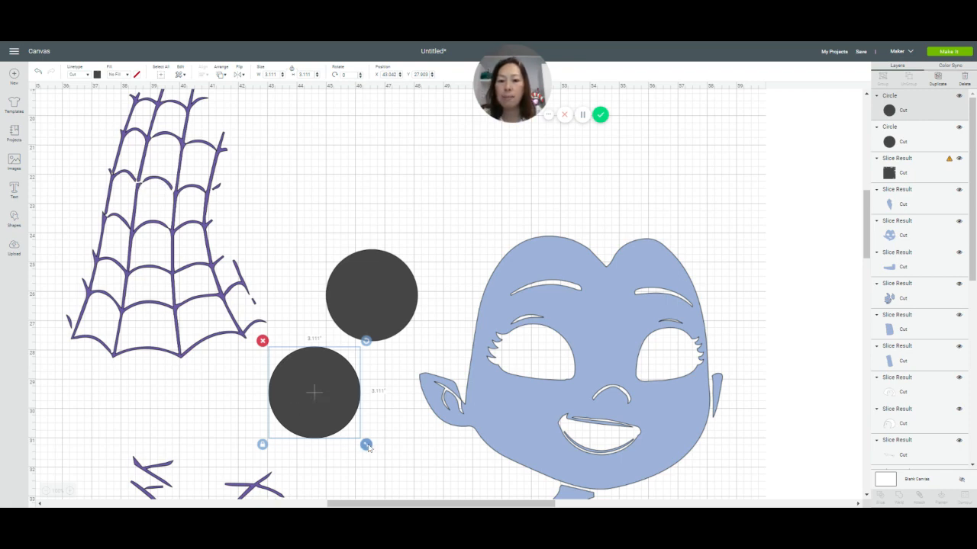
{"action": "left_click_drag", "start_coordinate": [367, 445], "coordinate": [292, 354]}
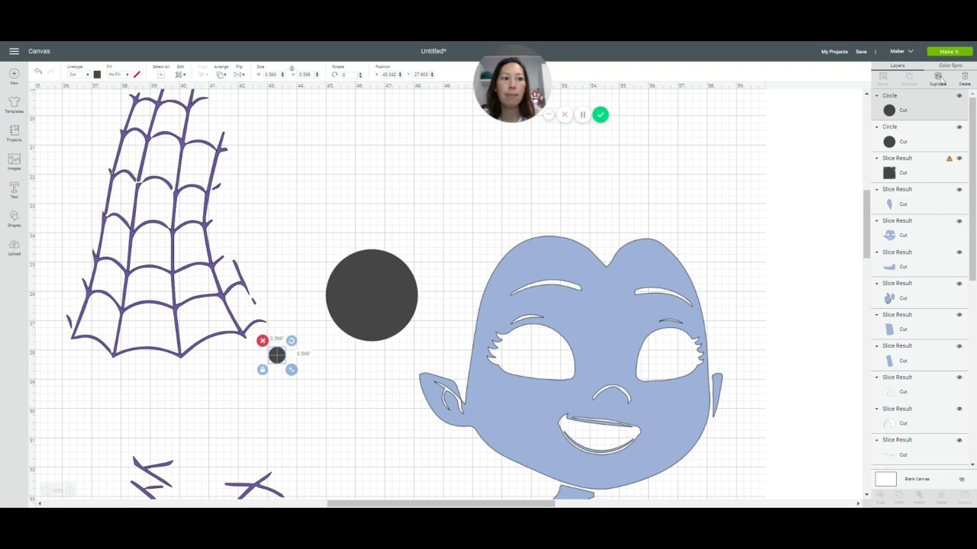
{"action": "left_click", "coordinate": [941, 80]}
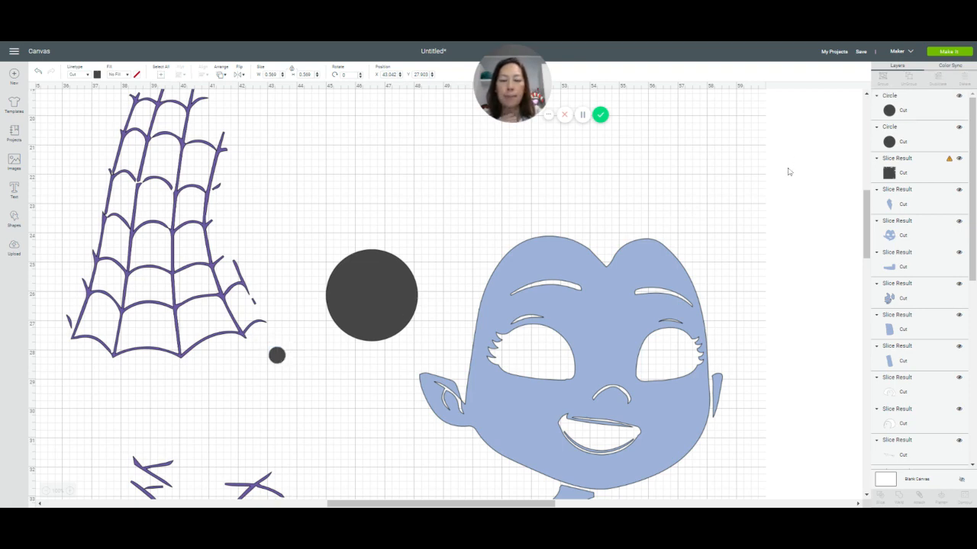
{"action": "key", "text": "ctrl+v"}
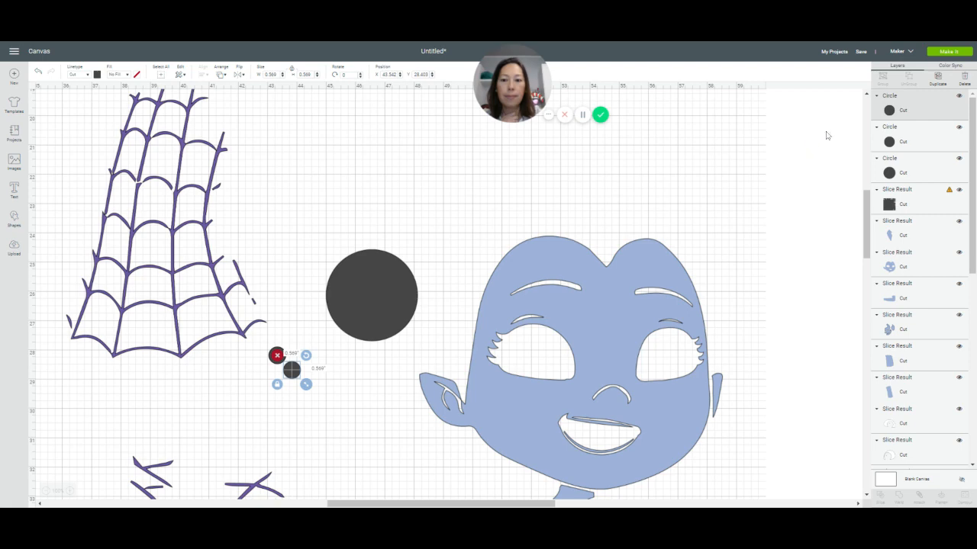
{"action": "left_click", "coordinate": [937, 82]}
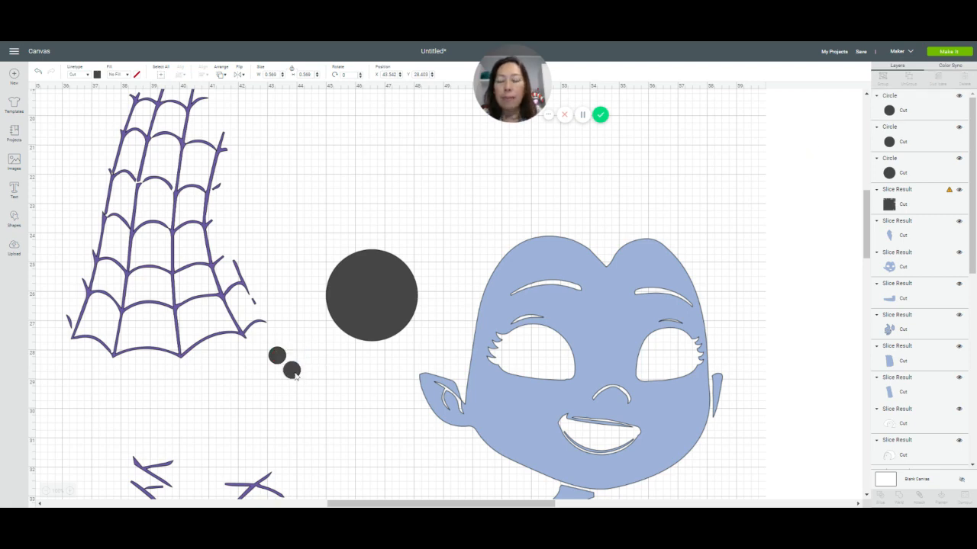
{"action": "key", "text": "ctrl+v"}
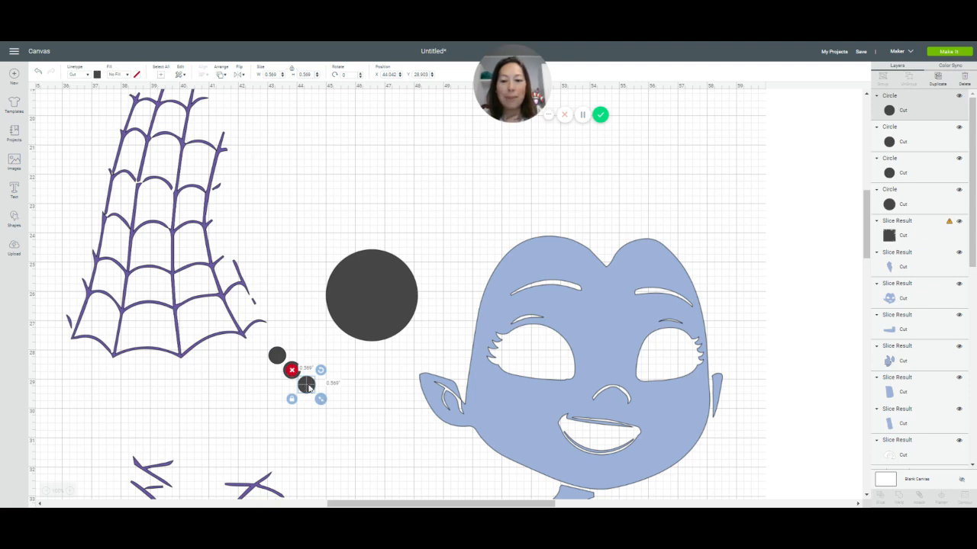
{"action": "key", "text": "ctrl+z"}
{"action": "key", "text": "ctrl+z"}
{"action": "key", "text": "ctrl+z"}
{"action": "key", "text": "ctrl+z"}
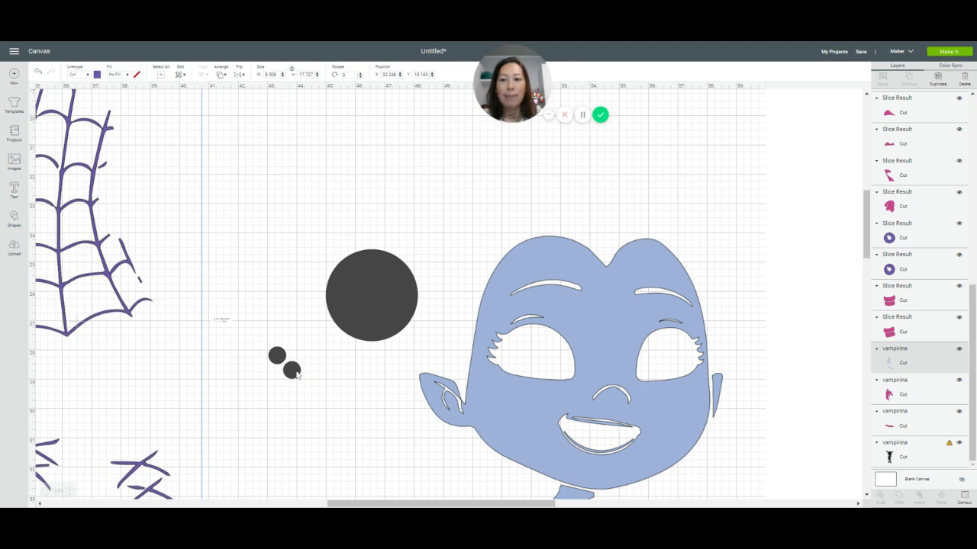
Shrink one small circle to about 0.28 inches, and place it and a duplicate of it over the two corners of the mouth
{"action": "left_click", "coordinate": [292, 371]}
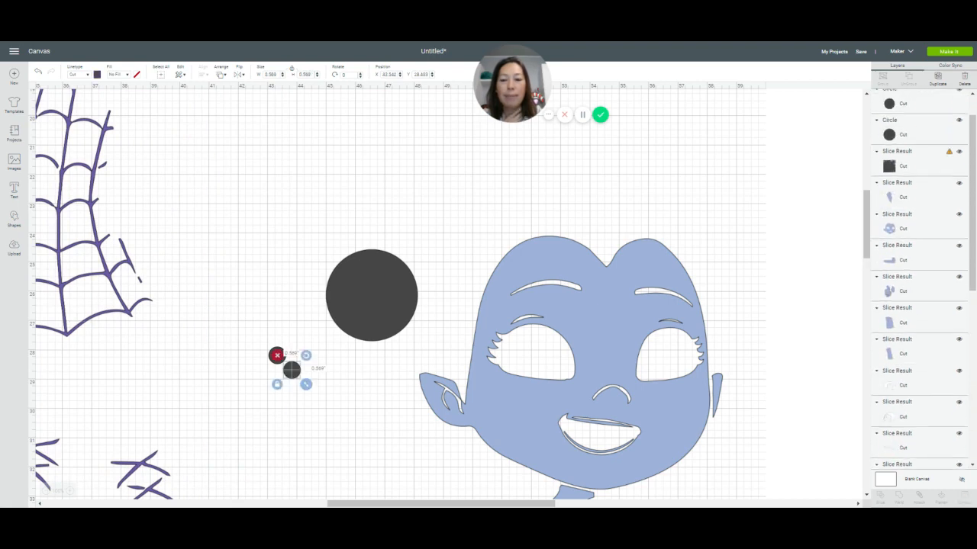
{"action": "left_click_drag", "start_coordinate": [292, 370], "coordinate": [398, 435]}
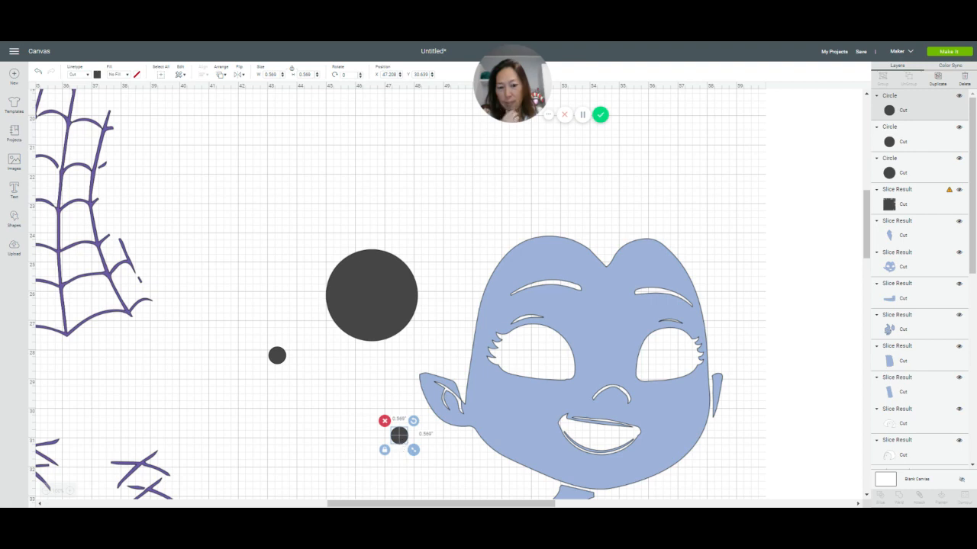
{"action": "left_click_drag", "start_coordinate": [409, 453], "coordinate": [393, 430]}
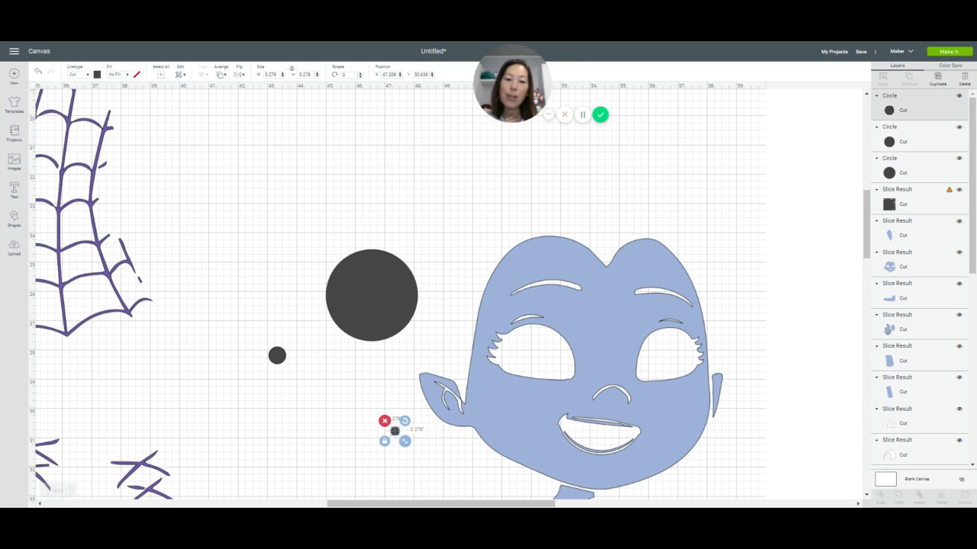
{"action": "left_click_drag", "start_coordinate": [410, 438], "coordinate": [563, 439]}
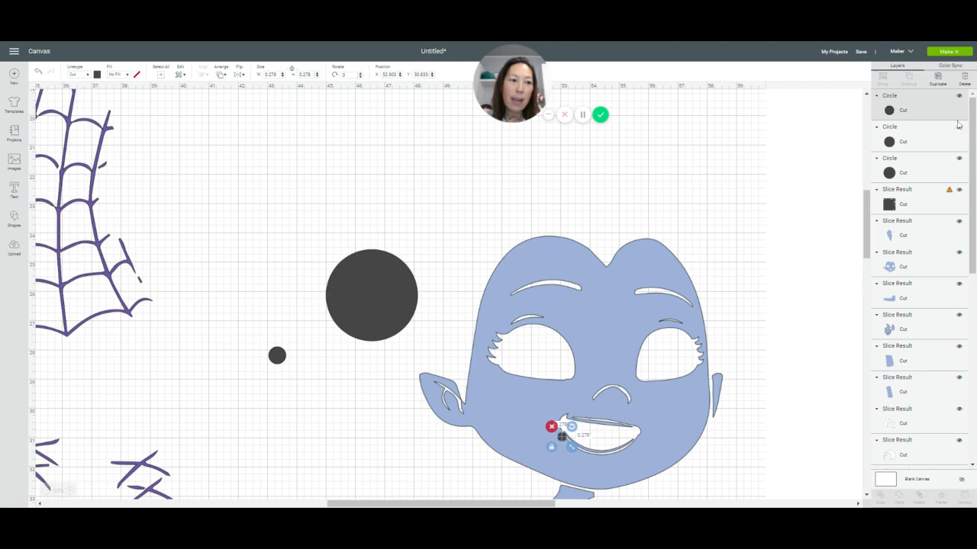
{"action": "left_click", "coordinate": [938, 81]}
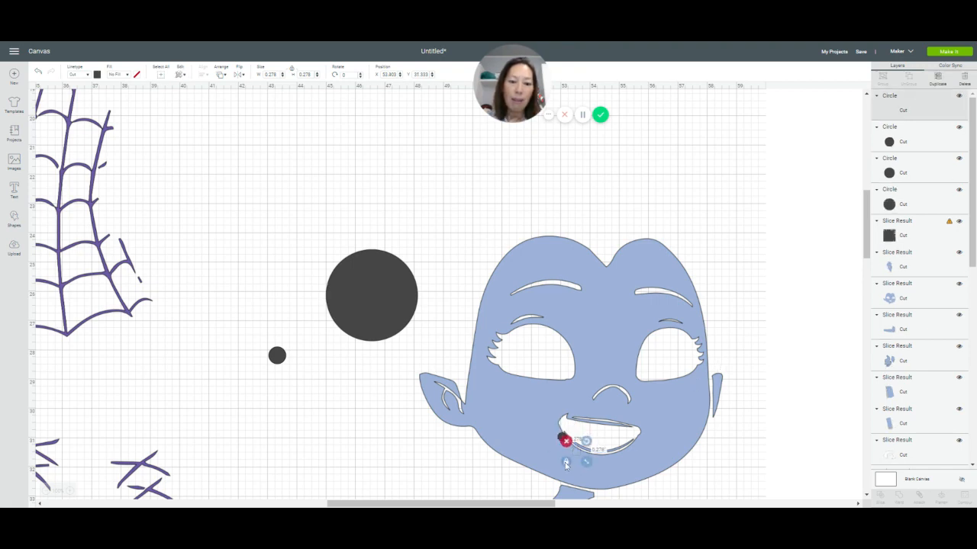
{"action": "left_click_drag", "start_coordinate": [580, 455], "coordinate": [637, 450]}
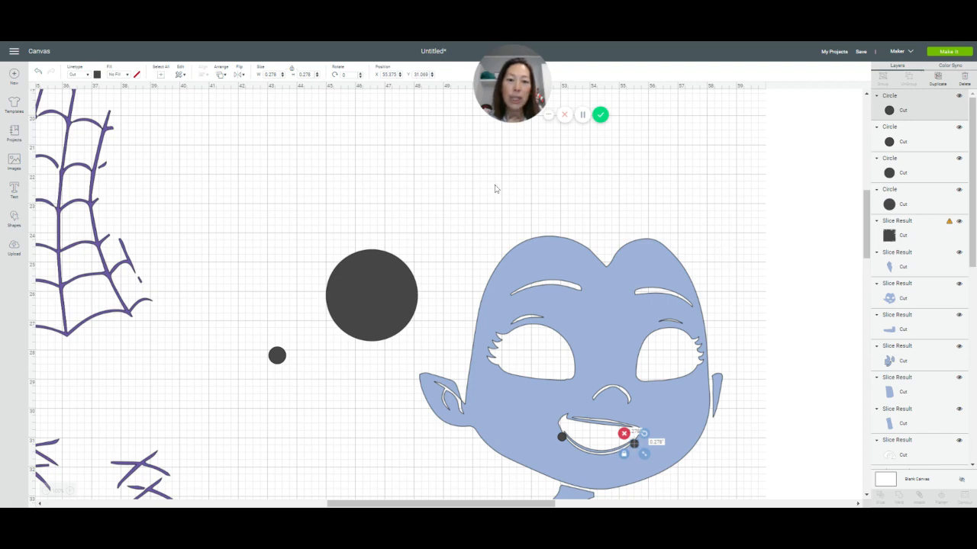
Select the blue face together with the two circles at the mouth corners and weld them into one shape
{"action": "left_click_drag", "start_coordinate": [493, 185], "coordinate": [683, 471]}
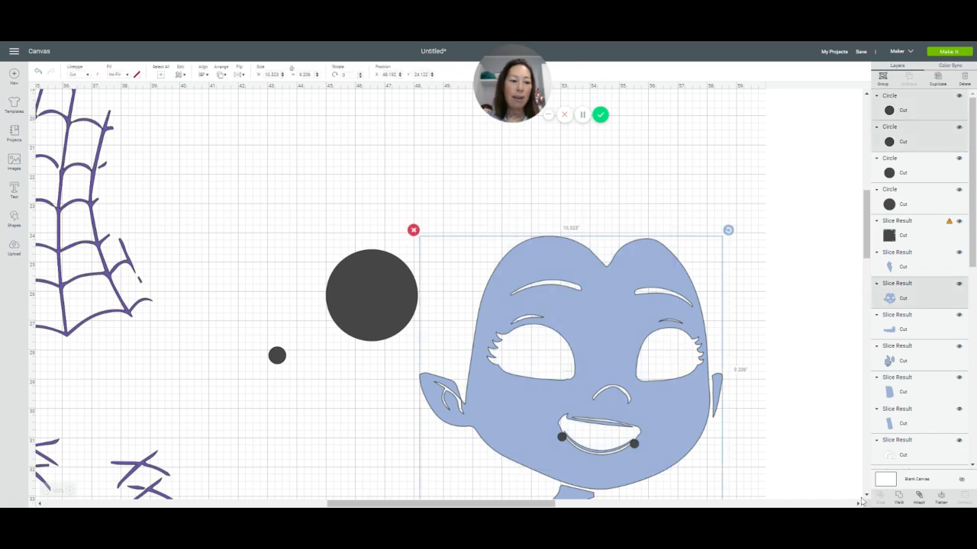
{"action": "key", "text": "Delete"}
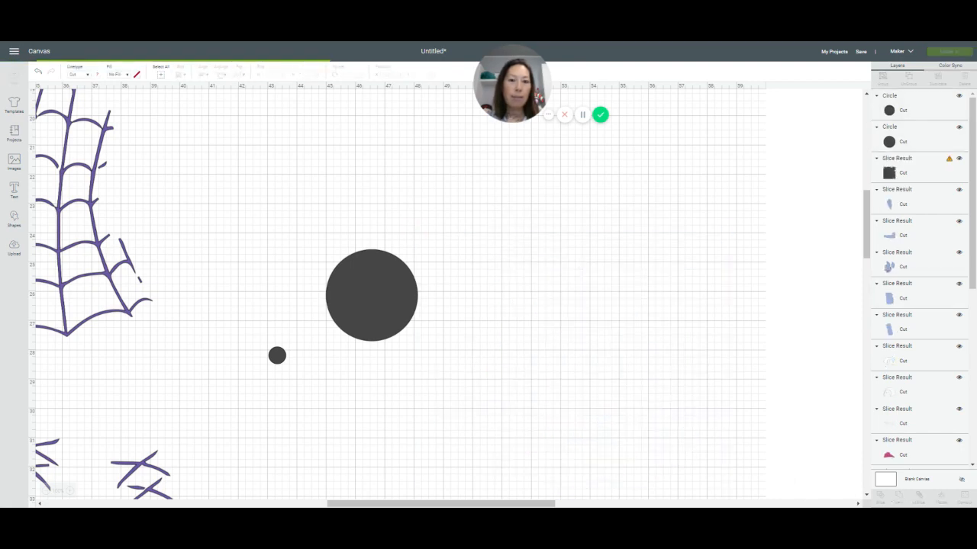
{"action": "key", "text": "ctrl+z"}
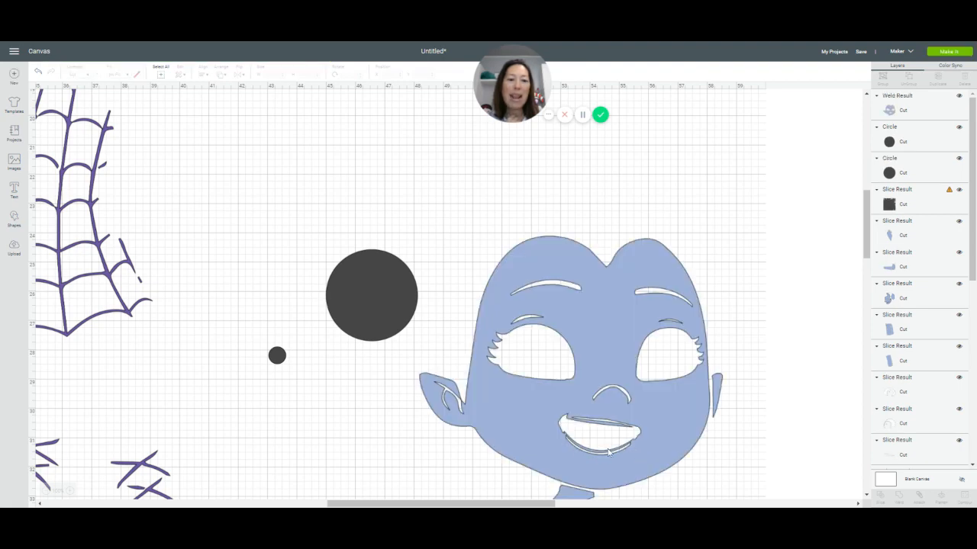
Move the remaining small circle next to the purple web and shrink it to about 0.32 inches
{"action": "scroll", "coordinate": [627, 451], "scroll_direction": "down", "scroll_amount": 3}
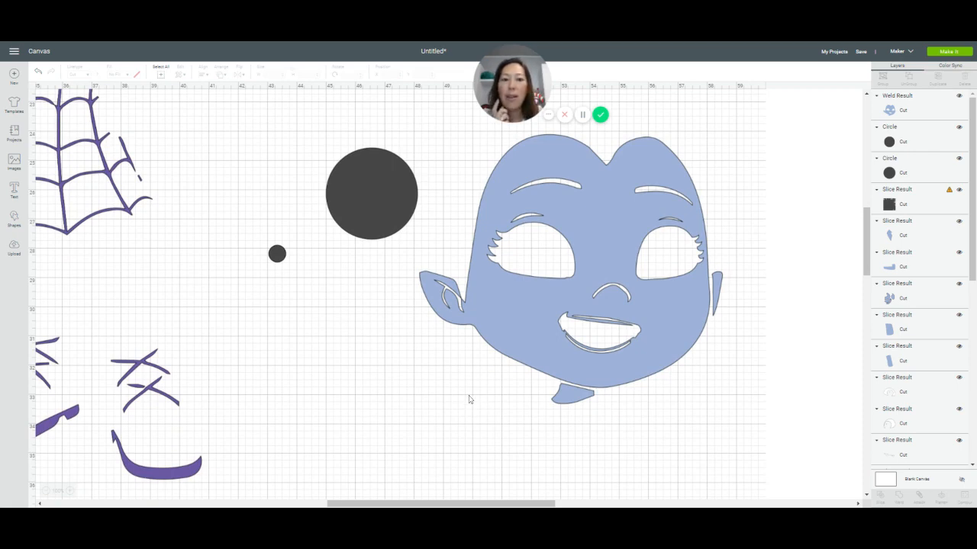
{"action": "scroll", "coordinate": [466, 396], "scroll_direction": "down", "scroll_amount": 2}
{"action": "scroll", "coordinate": [457, 458], "scroll_direction": "up", "scroll_amount": 1}
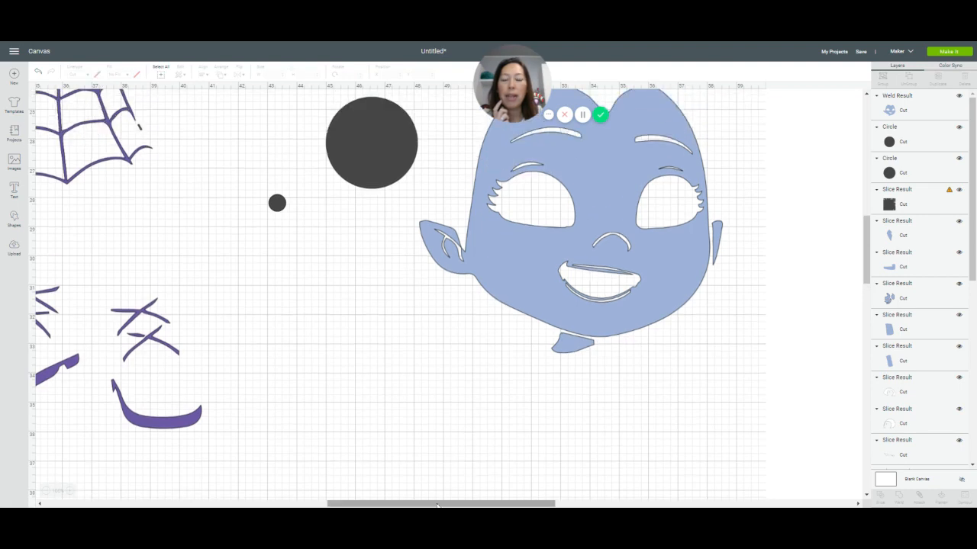
{"action": "scroll", "coordinate": [427, 466], "scroll_direction": "left", "scroll_amount": 5}
{"action": "scroll", "coordinate": [409, 412], "scroll_direction": "up", "scroll_amount": 2}
{"action": "scroll", "coordinate": [409, 412], "scroll_direction": "up", "scroll_amount": 3}
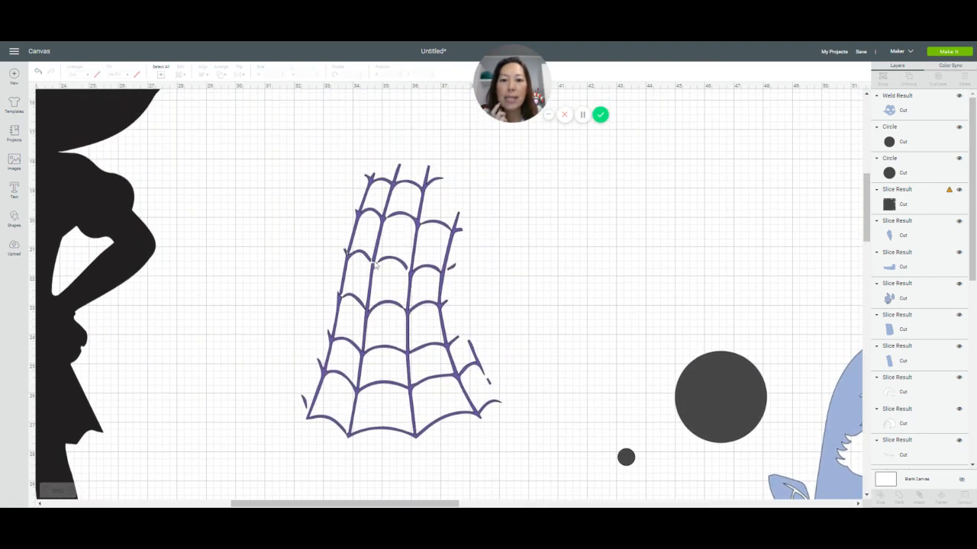
{"action": "left_click_drag", "start_coordinate": [626, 457], "coordinate": [524, 300]}
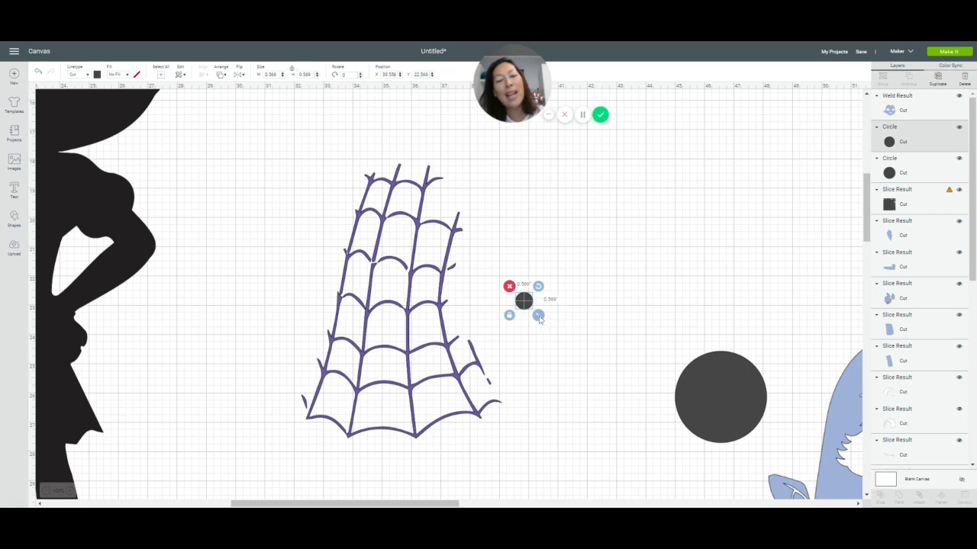
{"action": "left_click_drag", "start_coordinate": [539, 319], "coordinate": [531, 309]}
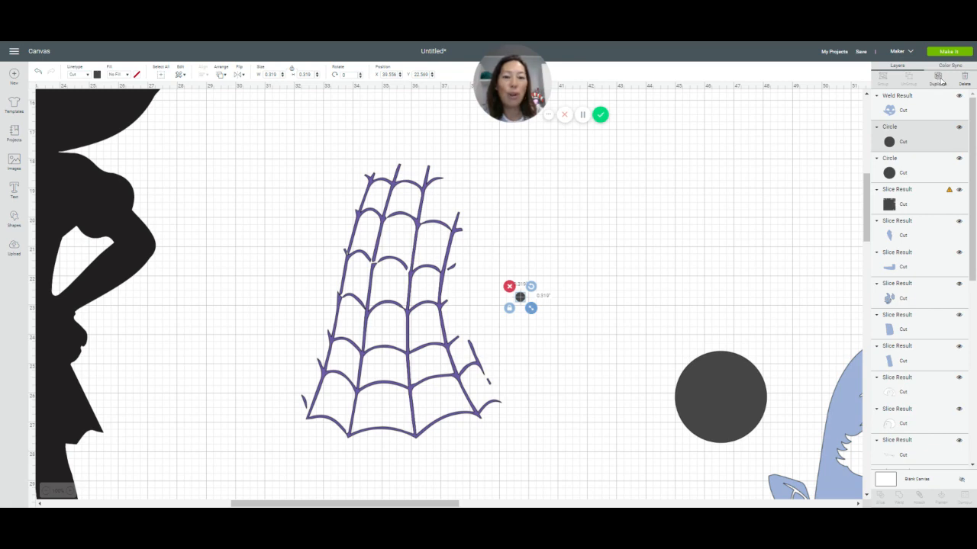
Duplicate the small circle and place the copy over the broken joint in the upper part of the purple web
{"action": "left_click", "coordinate": [942, 81]}
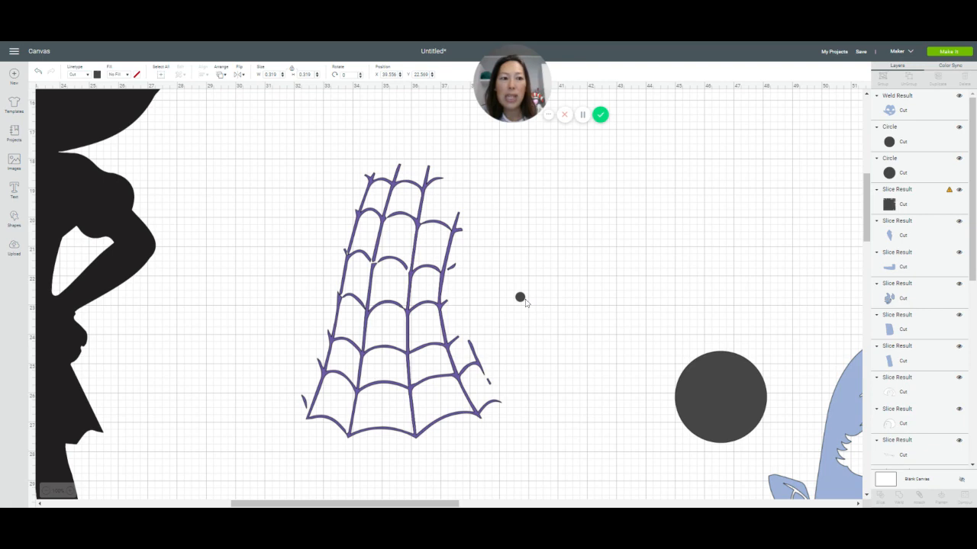
{"action": "key", "text": "ctrl+v"}
{"action": "left_click_drag", "start_coordinate": [533, 314], "coordinate": [374, 263]}
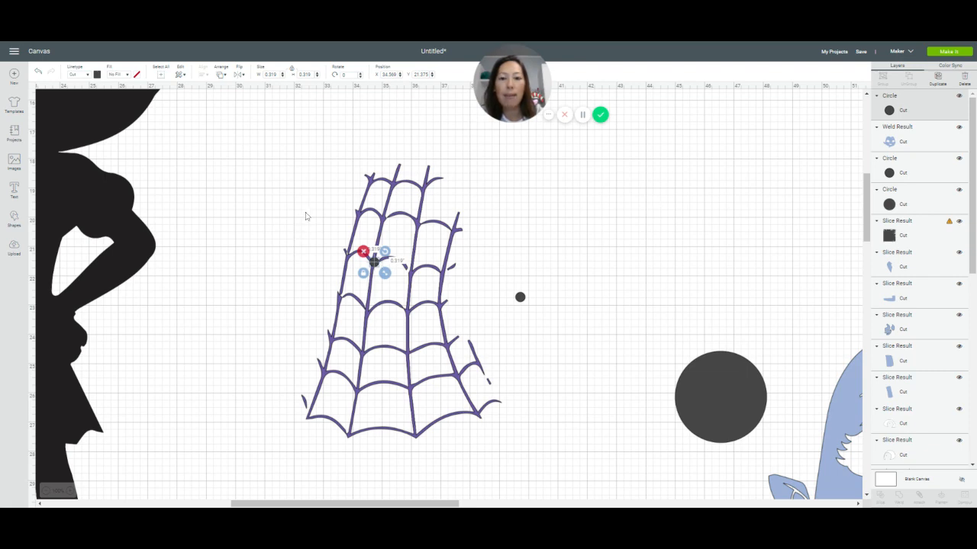
{"action": "left_click_drag", "start_coordinate": [306, 215], "coordinate": [381, 247]}
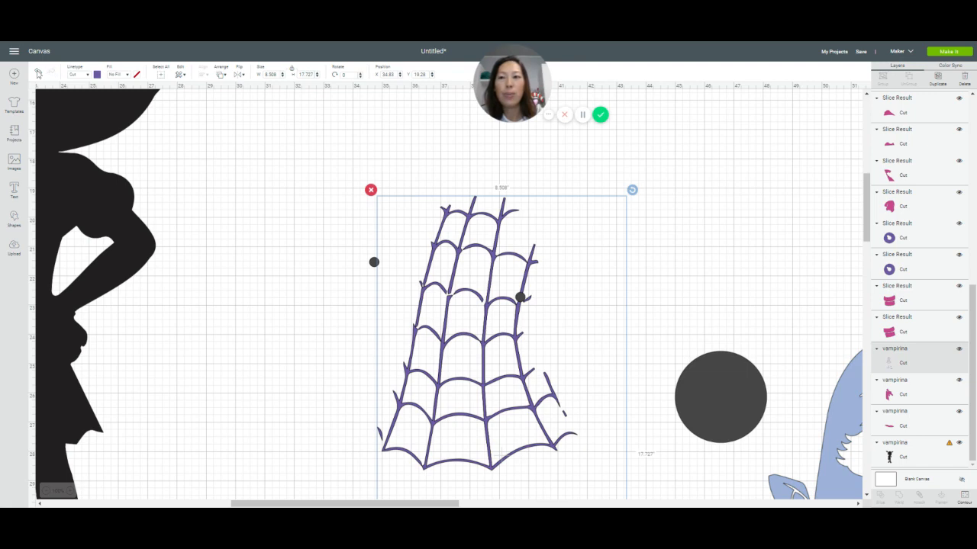
{"action": "left_click", "coordinate": [37, 73]}
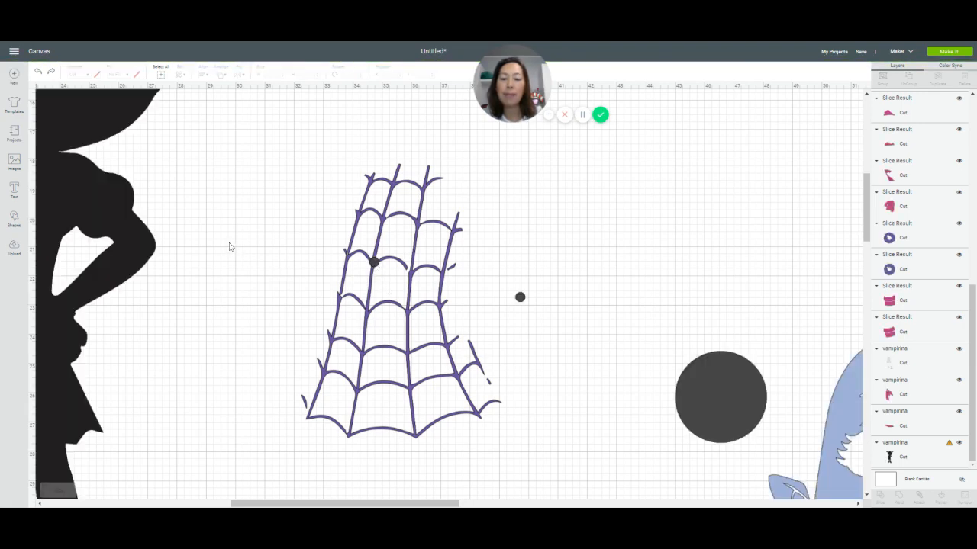
Move the black silhouette farther away from the purple web, and check that the web and its circle can be selected together
{"action": "left_click_drag", "start_coordinate": [216, 253], "coordinate": [127, 277]}
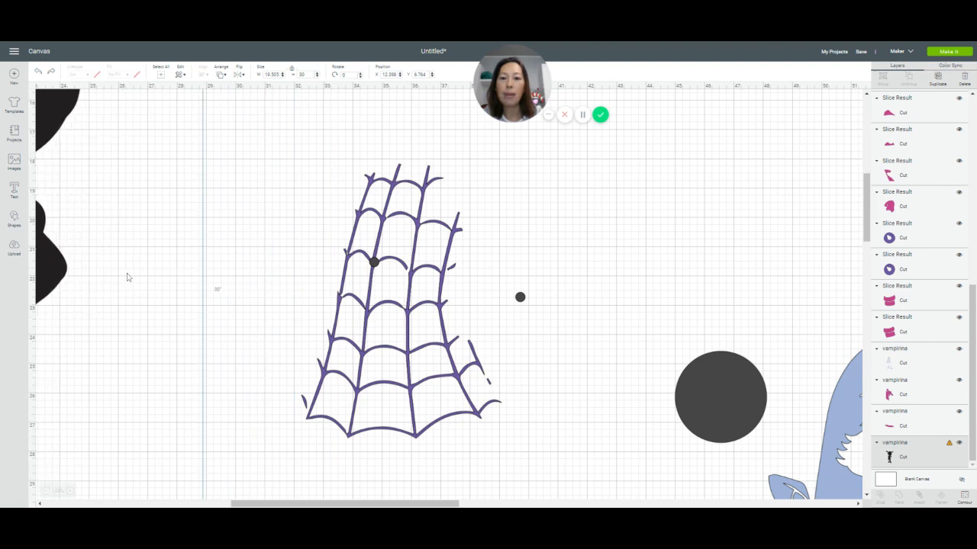
{"action": "left_click", "coordinate": [223, 234]}
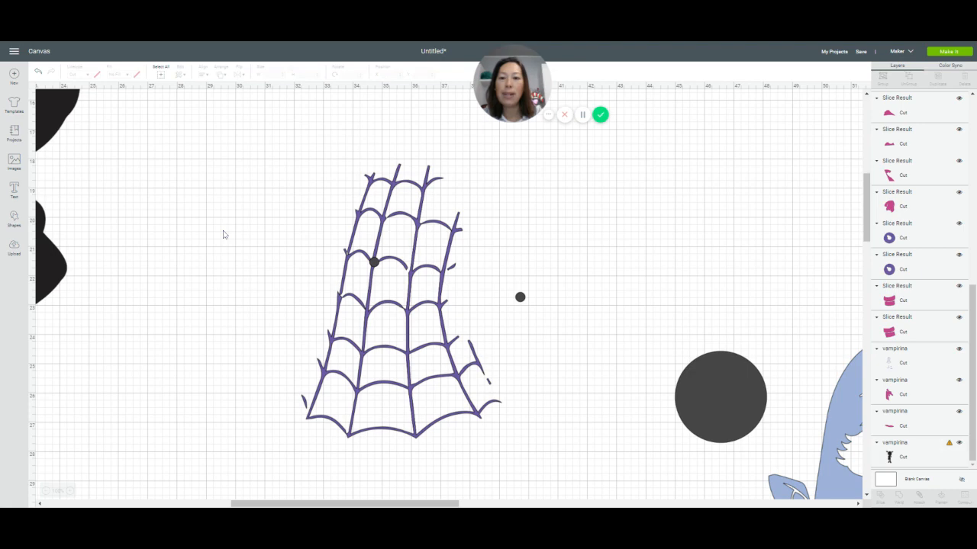
{"action": "left_click_drag", "start_coordinate": [223, 234], "coordinate": [385, 281]}
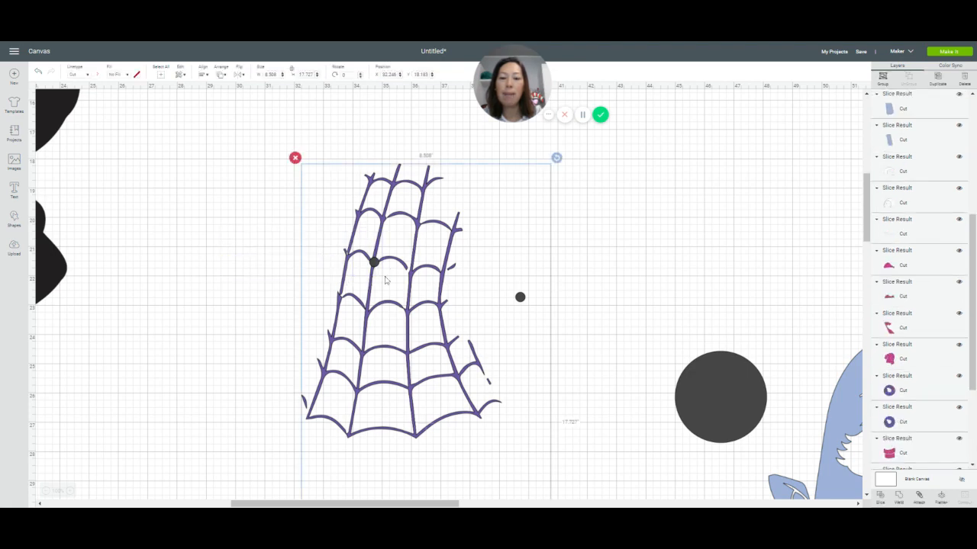
{"action": "left_click", "coordinate": [628, 331]}
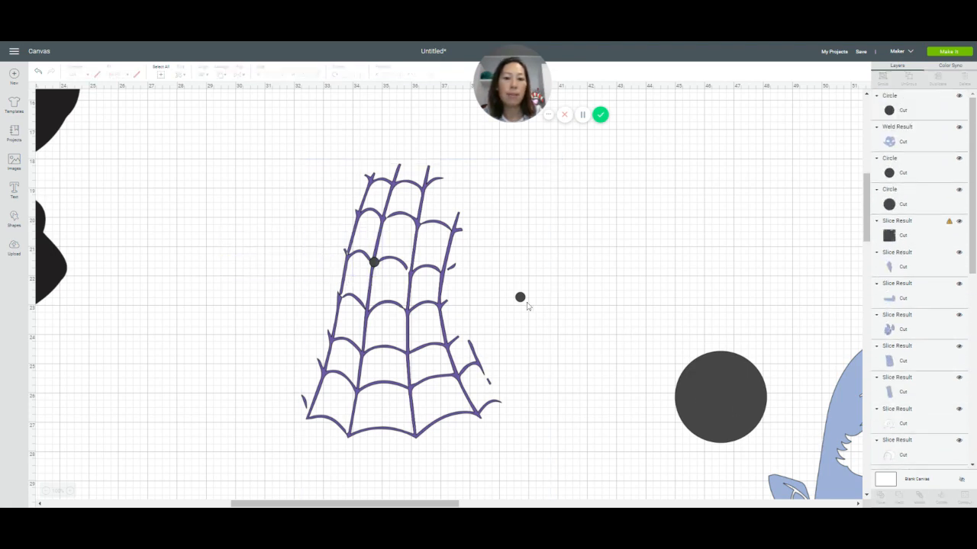
Move the spare small circle closer to the web and flatten it into a thin oval about 0.33 by 0.10 inches
{"action": "left_click_drag", "start_coordinate": [521, 298], "coordinate": [504, 276]}
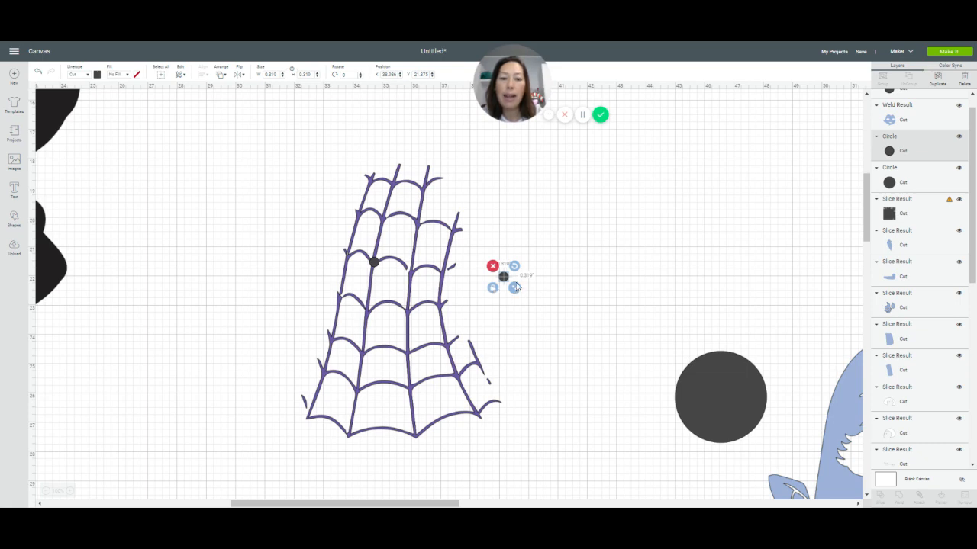
{"action": "left_click_drag", "start_coordinate": [515, 287], "coordinate": [517, 285]}
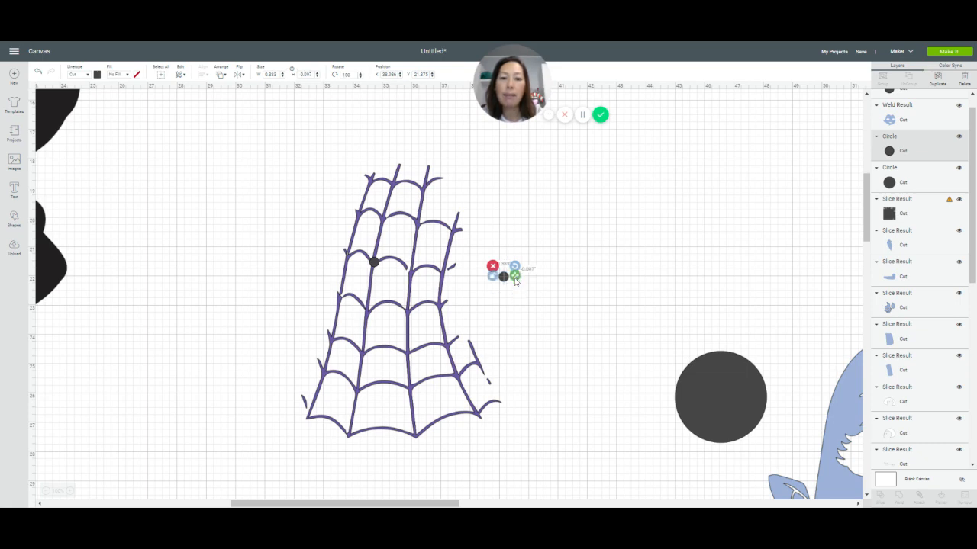
{"action": "mouse_move", "coordinate": [515, 279]}
{"action": "left_mouse_down"}
{"action": "mouse_move", "coordinate": [516, 294]}
{"action": "mouse_move", "coordinate": [508, 295]}
{"action": "left_mouse_up"}
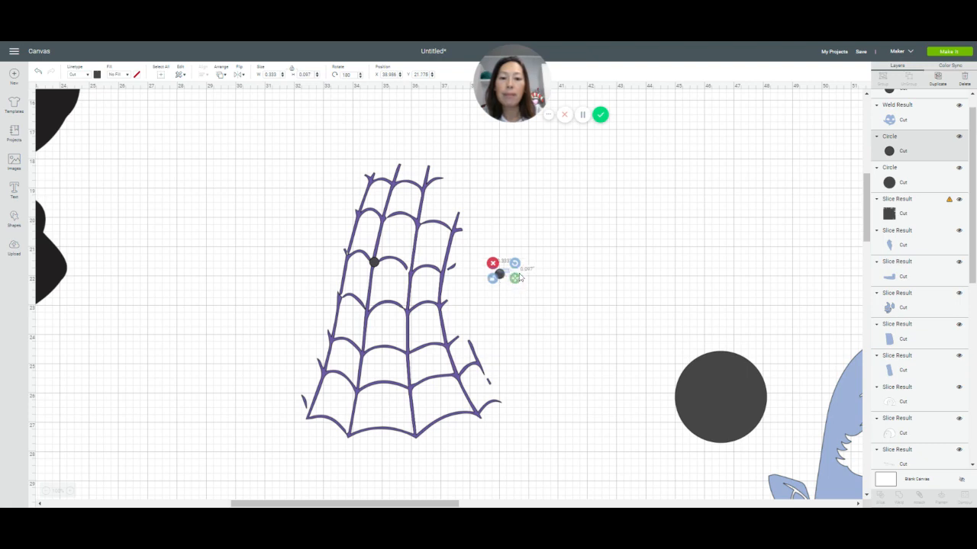
{"action": "left_click_drag", "start_coordinate": [519, 279], "coordinate": [505, 276]}
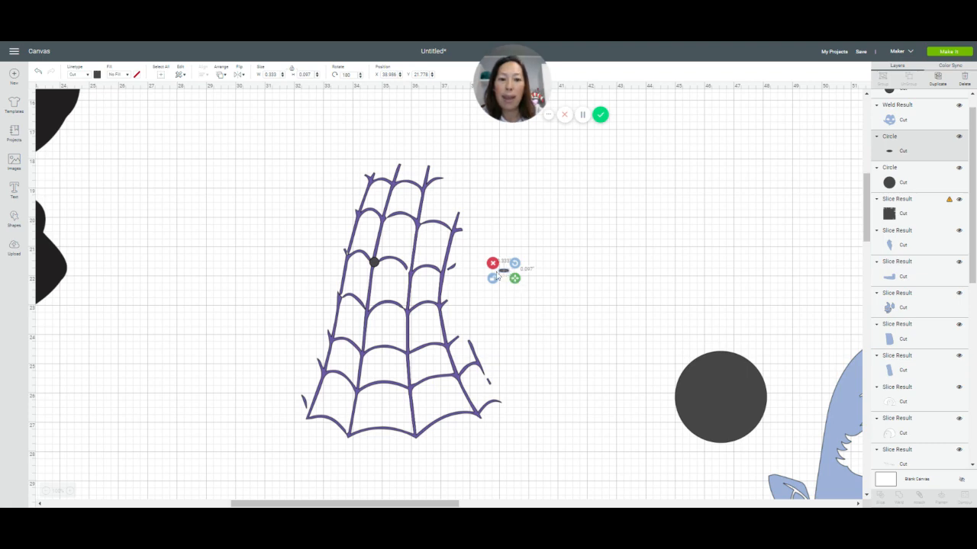
Move the purple web closer to the black silhouette and place the small circle back over the web's broken joint
{"action": "left_click", "coordinate": [572, 271]}
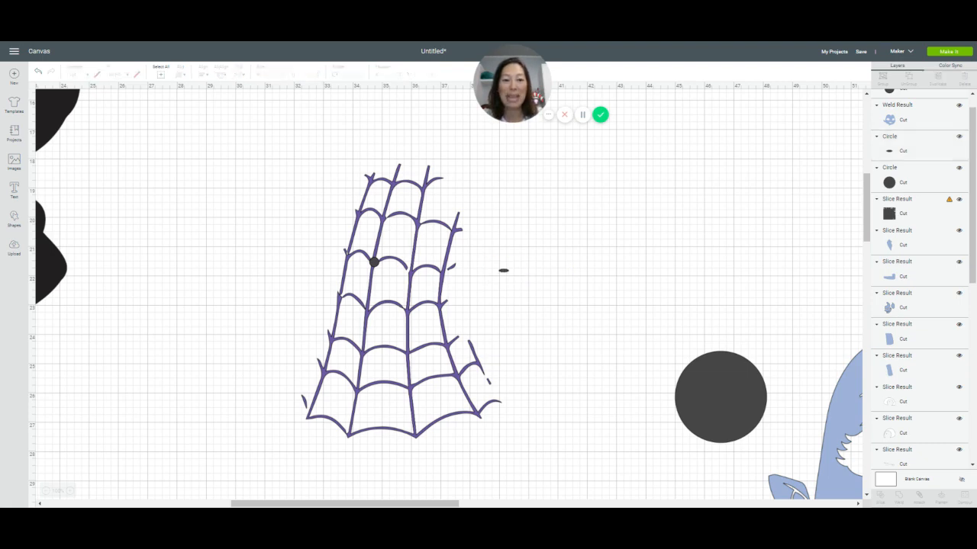
{"action": "left_click", "coordinate": [504, 271]}
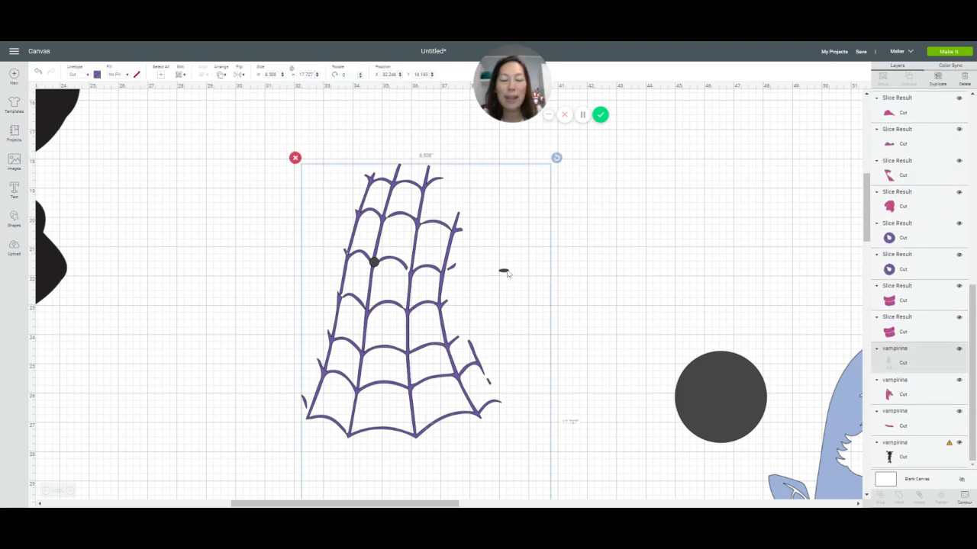
{"action": "left_click", "coordinate": [565, 271]}
{"action": "left_click", "coordinate": [504, 273]}
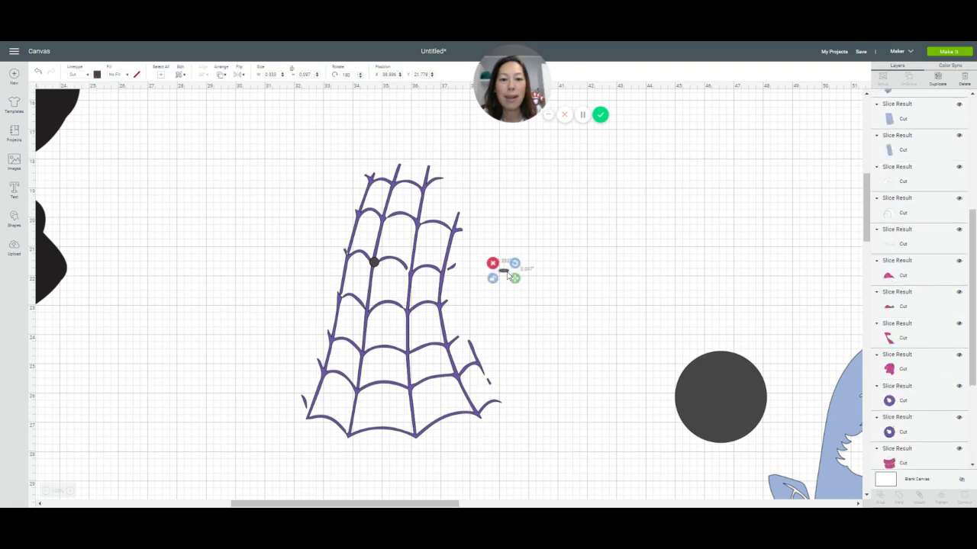
{"action": "left_click_drag", "start_coordinate": [503, 271], "coordinate": [391, 251]}
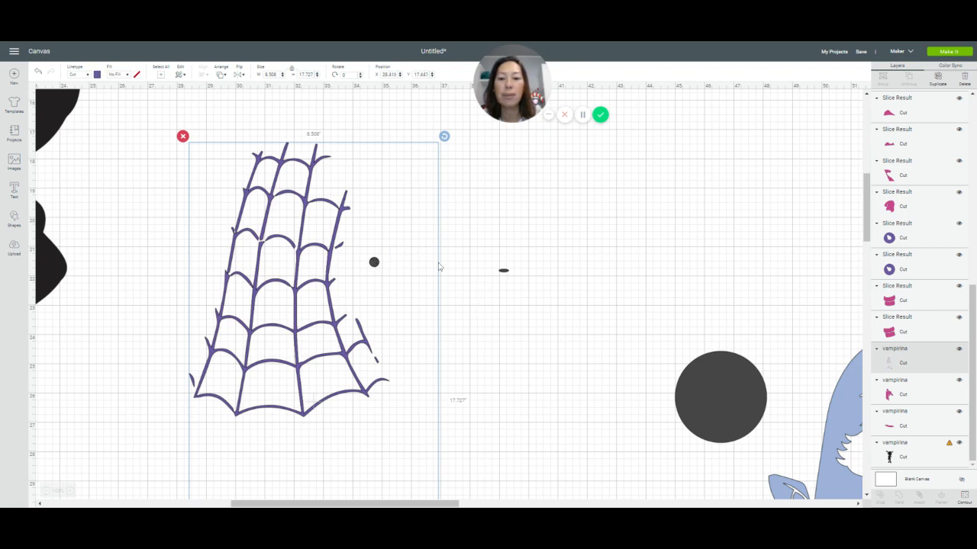
{"action": "left_click", "coordinate": [489, 303]}
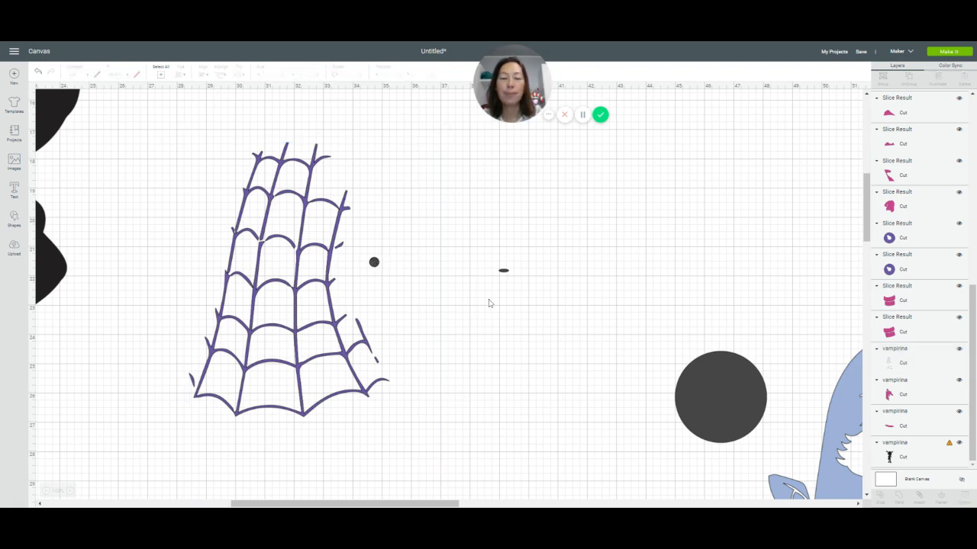
{"action": "left_click", "coordinate": [374, 262]}
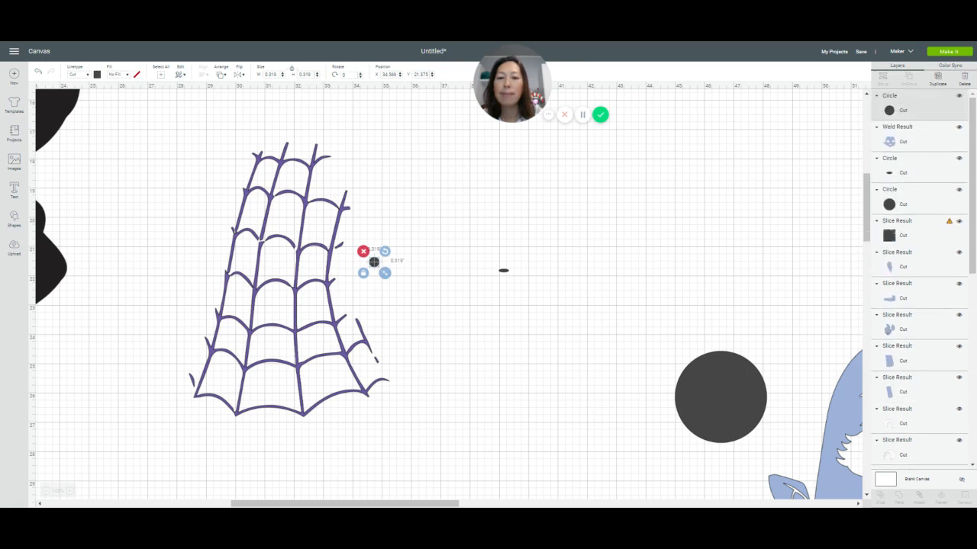
{"action": "left_click_drag", "start_coordinate": [375, 264], "coordinate": [264, 240]}
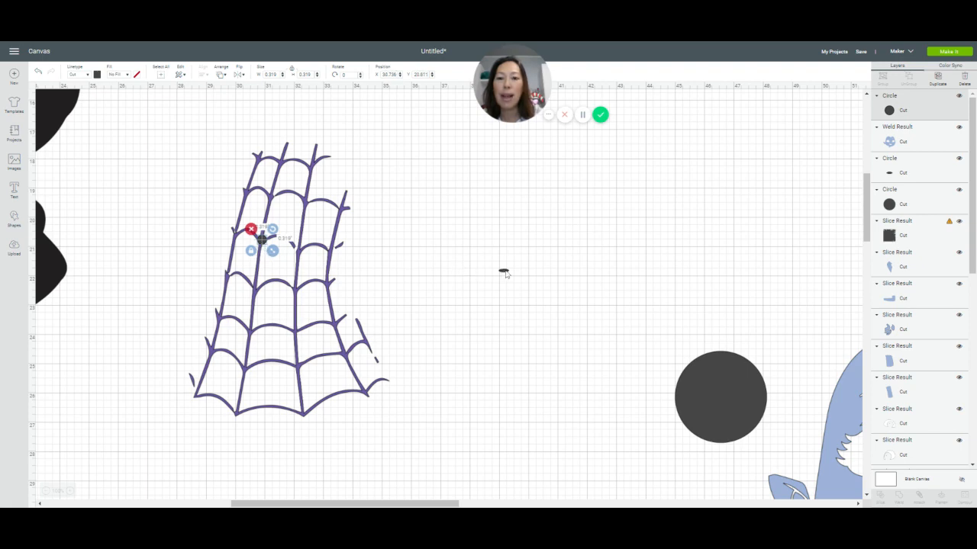
Rotate the thin oval to about 212 degrees and fit it over the gap just right of the circle in the web
{"action": "left_click", "coordinate": [504, 271]}
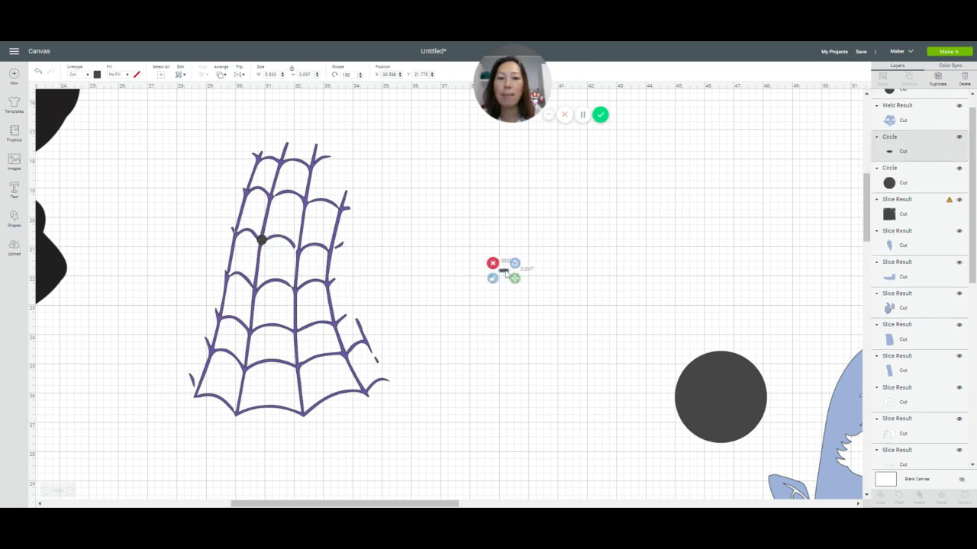
{"action": "left_click_drag", "start_coordinate": [517, 271], "coordinate": [515, 273]}
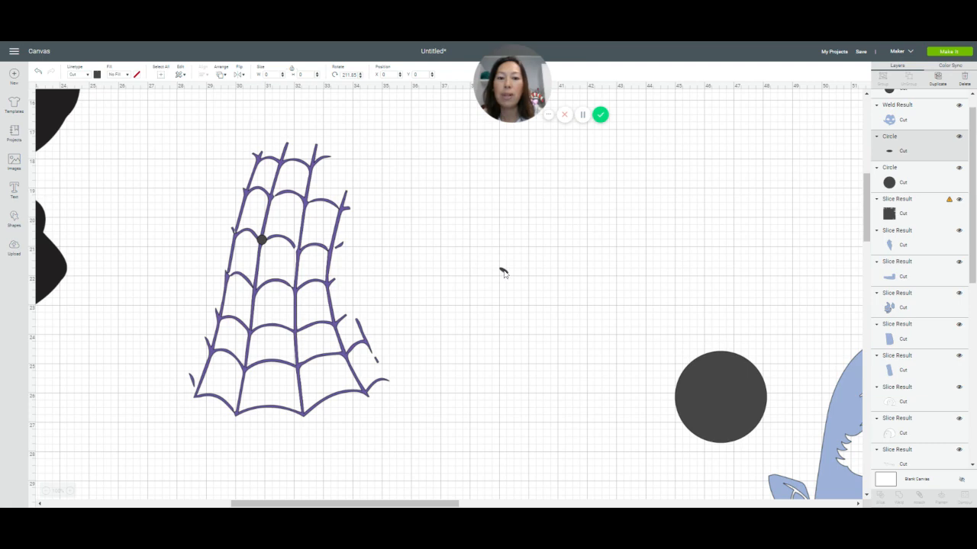
{"action": "left_click_drag", "start_coordinate": [503, 272], "coordinate": [301, 247]}
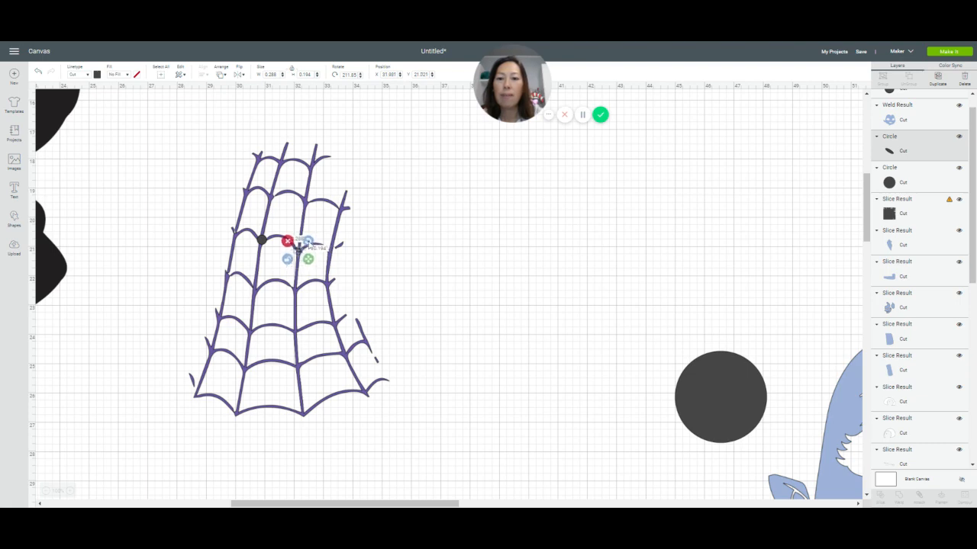
{"action": "left_click", "coordinate": [301, 257]}
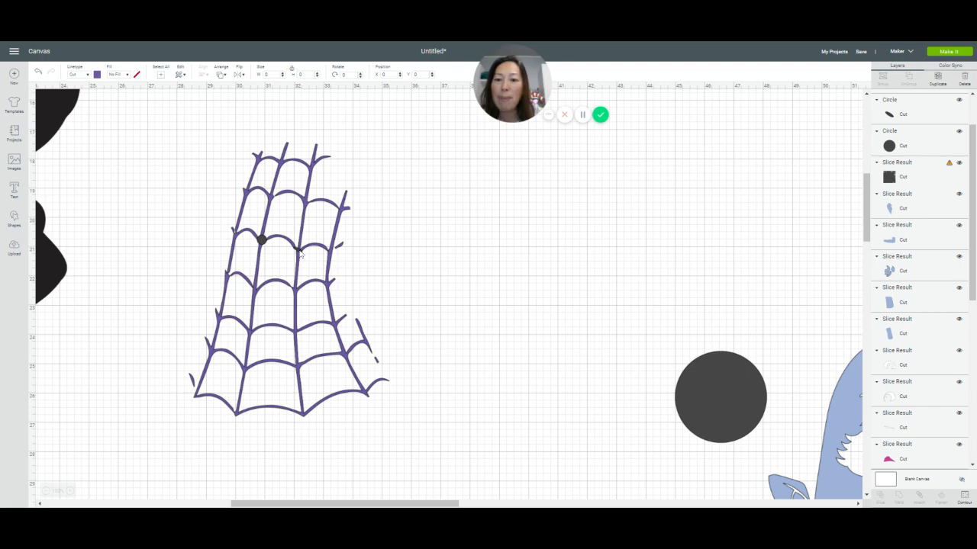
{"action": "left_click", "coordinate": [300, 256]}
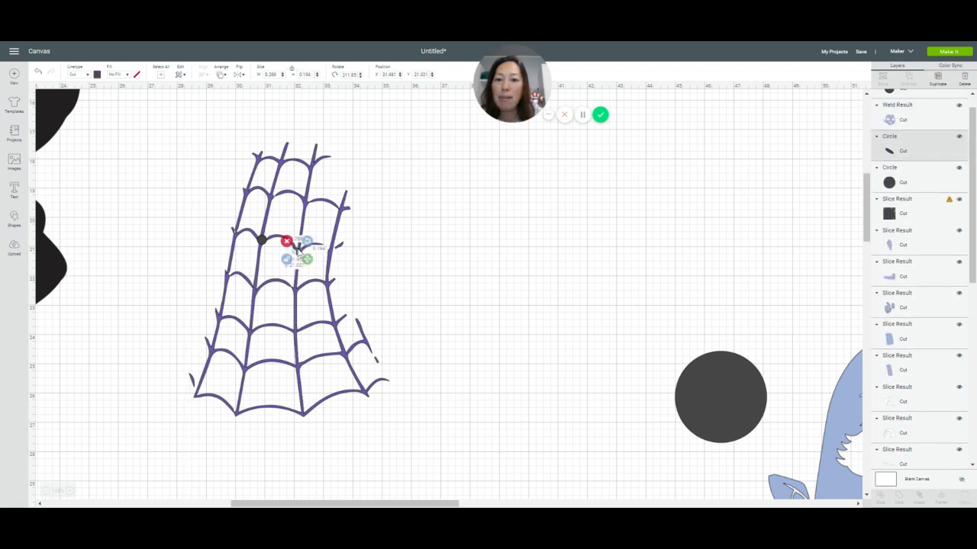
{"action": "left_click_drag", "start_coordinate": [298, 251], "coordinate": [300, 249]}
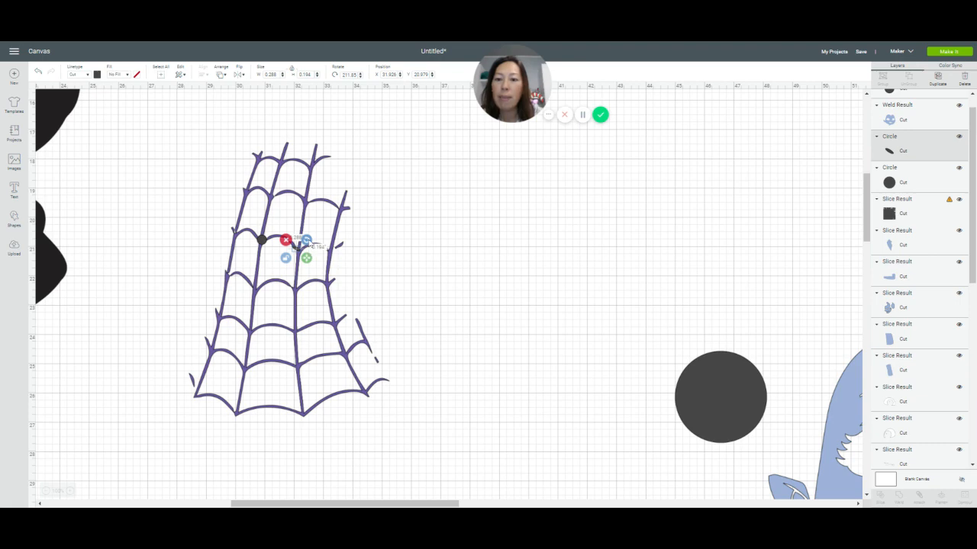
{"action": "left_click_drag", "start_coordinate": [306, 240], "coordinate": [309, 242]}
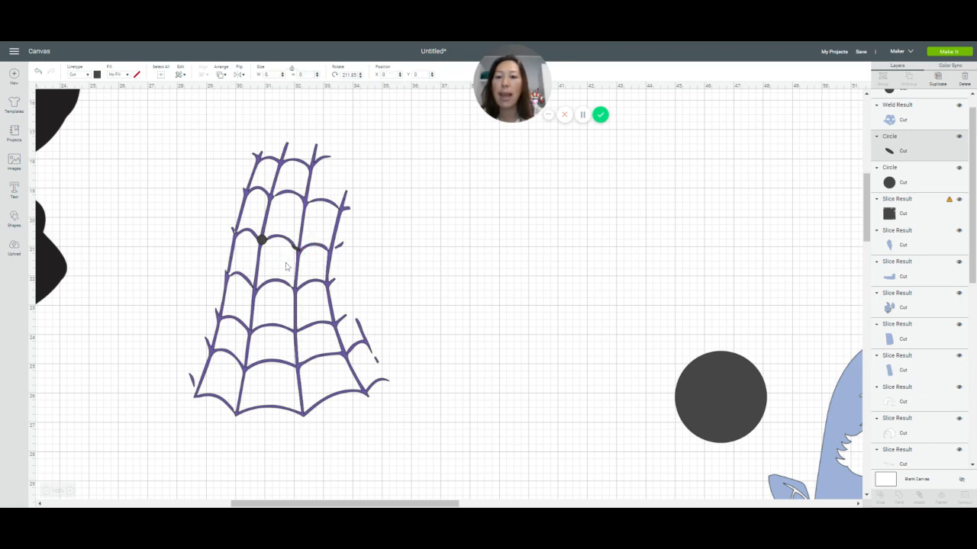
Select the purple web together with its circle and oval patches, and weld them into one piece
{"action": "left_click_drag", "start_coordinate": [196, 106], "coordinate": [116, 162]}
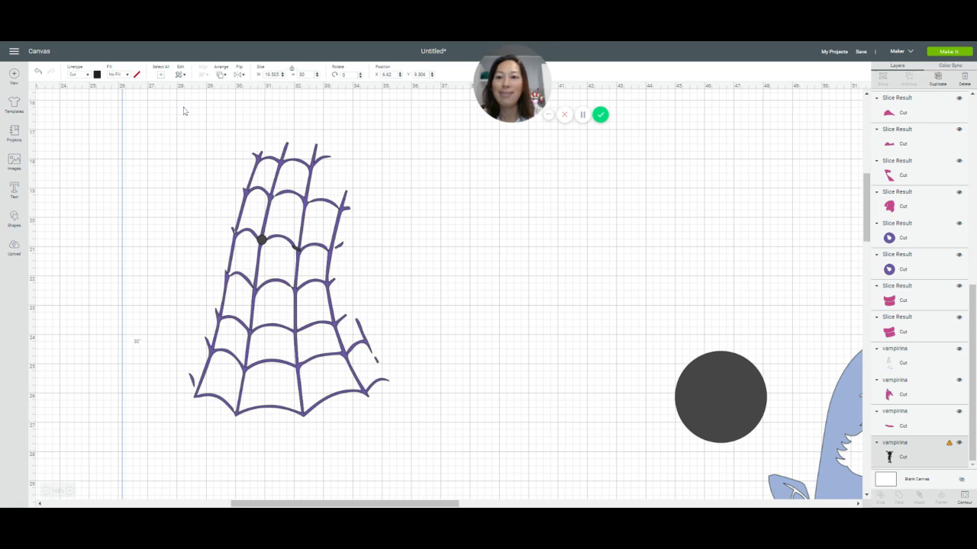
{"action": "left_click", "coordinate": [201, 149]}
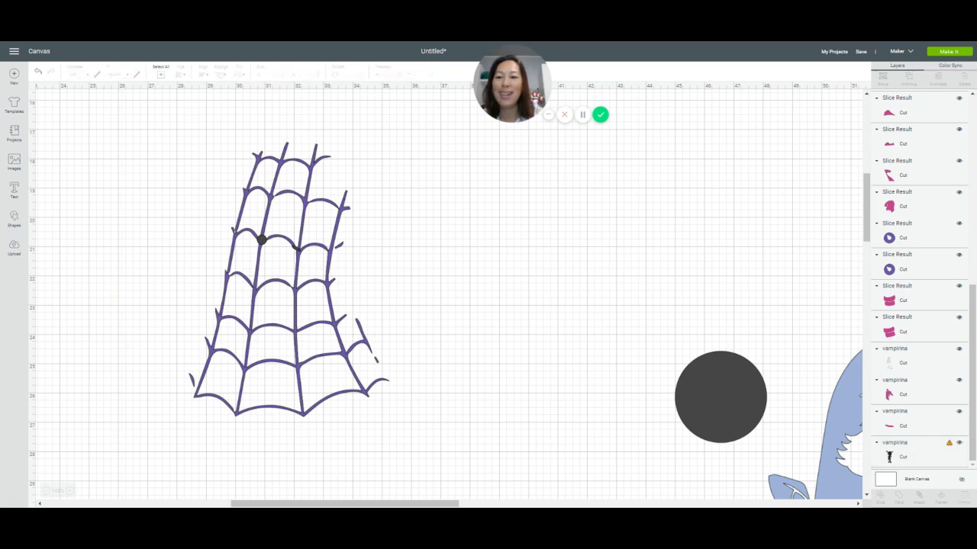
{"action": "left_click", "coordinate": [186, 109]}
{"action": "left_click_drag", "start_coordinate": [176, 106], "coordinate": [364, 245]}
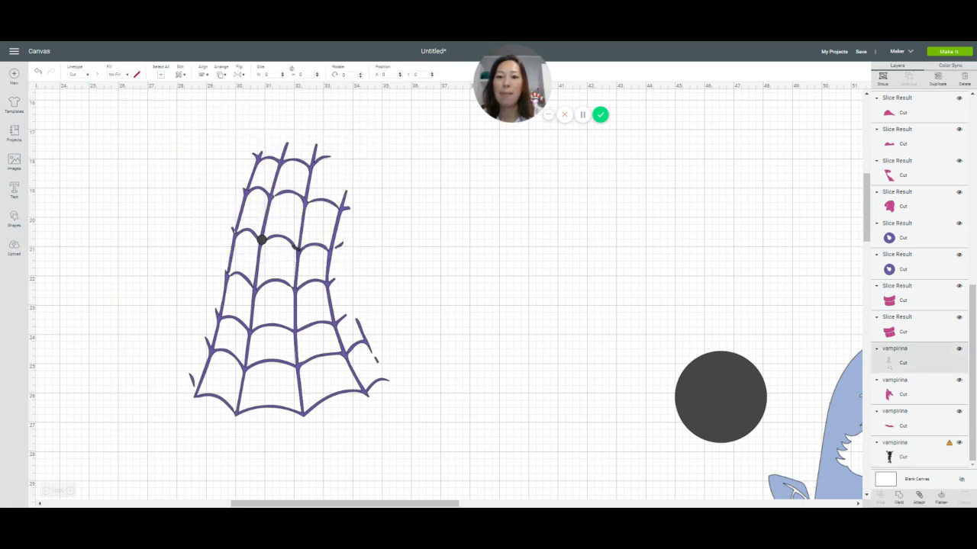
{"action": "left_click", "coordinate": [899, 497]}
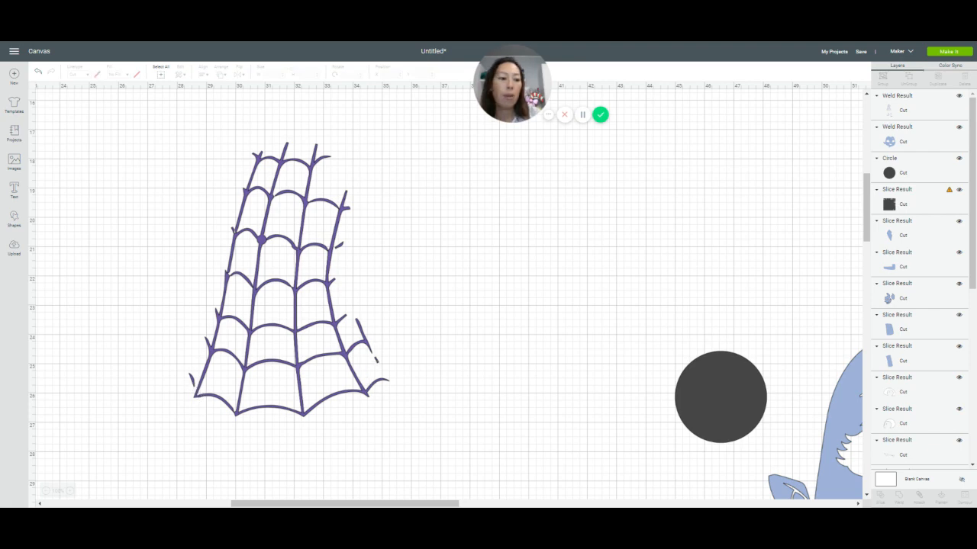
Use Contour on the welded web to hide the tiny loose fragment beside its lower right edge
{"action": "left_click", "coordinate": [313, 363]}
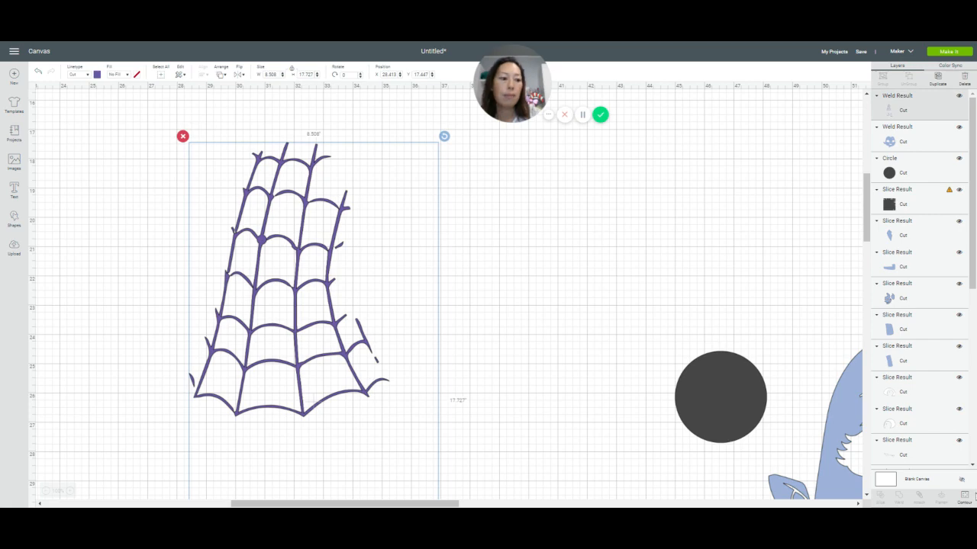
{"action": "left_click", "coordinate": [965, 497]}
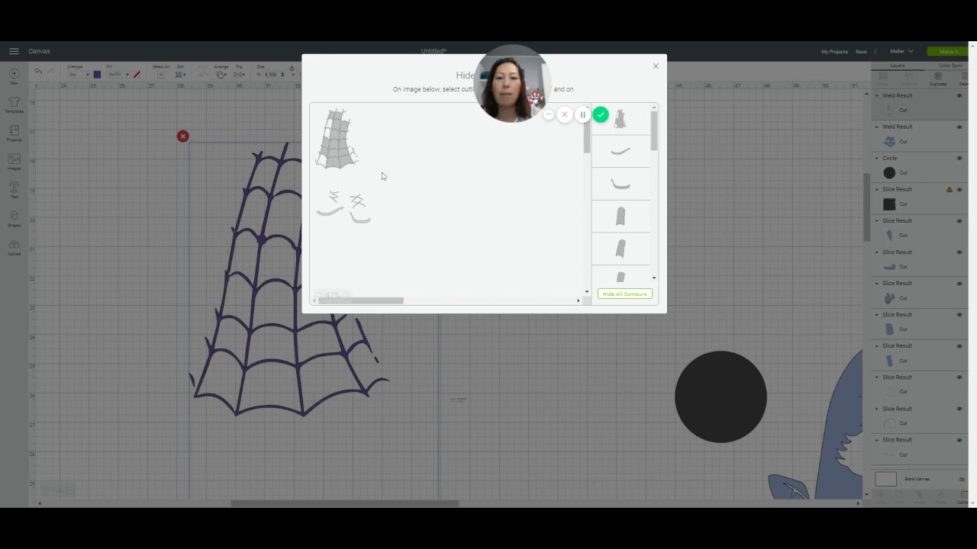
{"action": "left_click", "coordinate": [655, 67]}
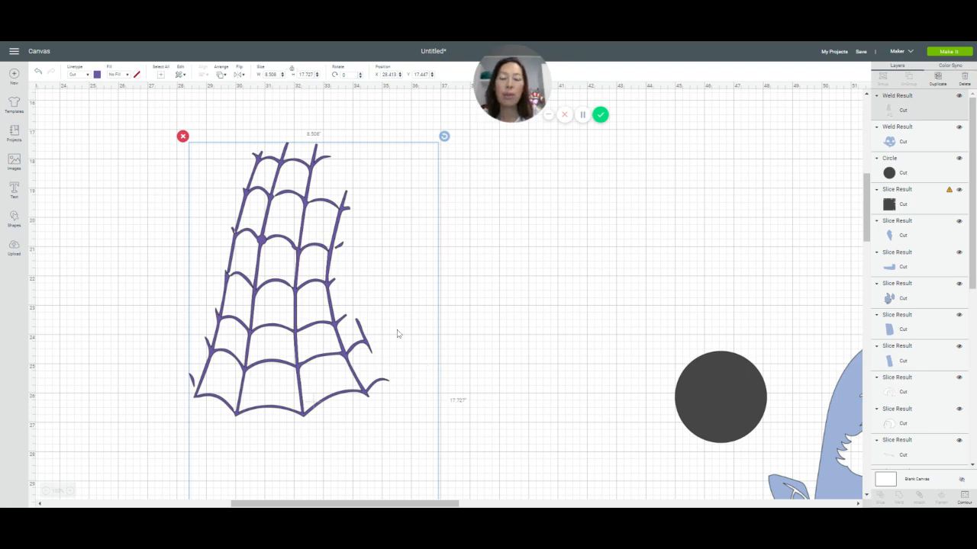
Examine the purple lace and sole pieces below the web and the black silhouette from boots to head
{"action": "scroll", "coordinate": [331, 256], "scroll_direction": "down", "scroll_amount": 5}
{"action": "scroll", "coordinate": [331, 258], "scroll_direction": "down", "scroll_amount": 2}
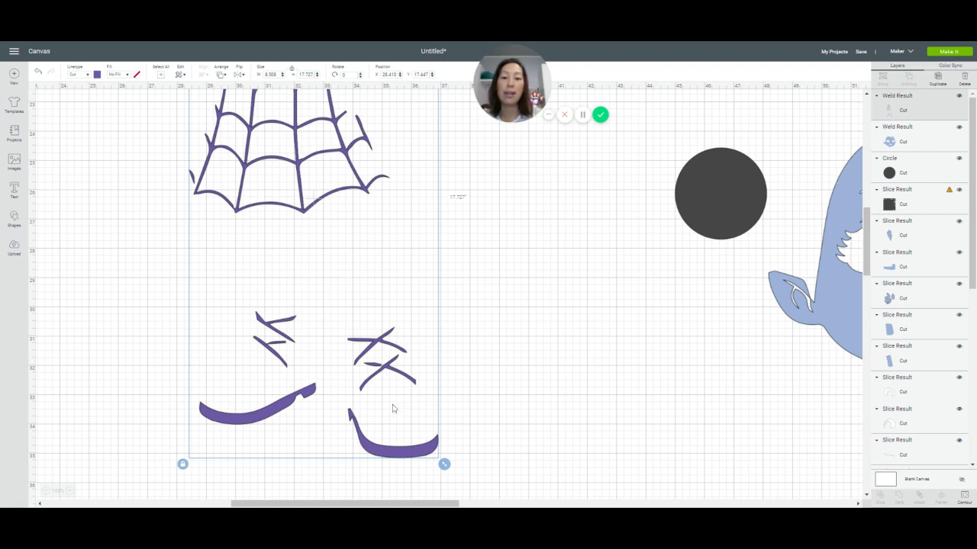
{"action": "left_click_drag", "start_coordinate": [381, 496], "coordinate": [244, 412]}
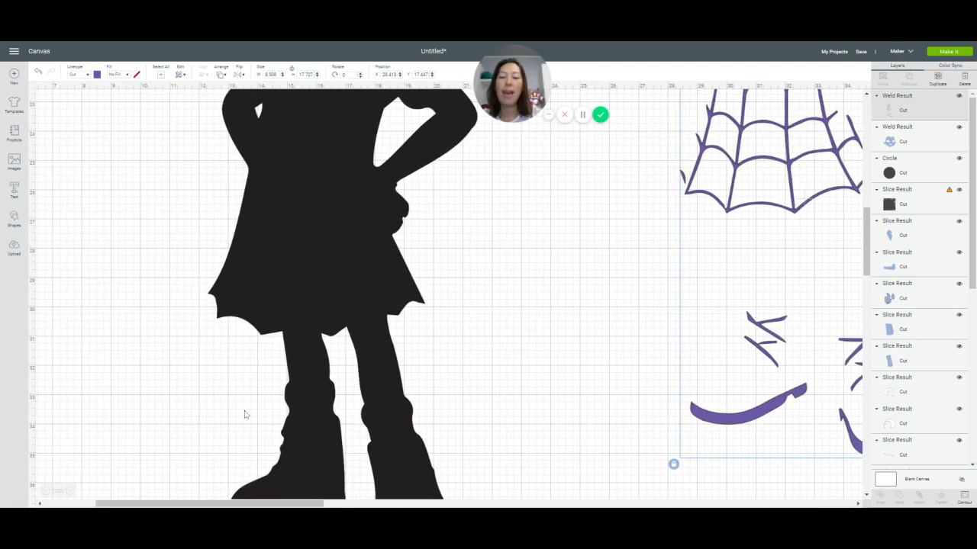
{"action": "scroll", "coordinate": [243, 411], "scroll_direction": "up", "scroll_amount": 4}
{"action": "scroll", "coordinate": [243, 411], "scroll_direction": "up", "scroll_amount": 5}
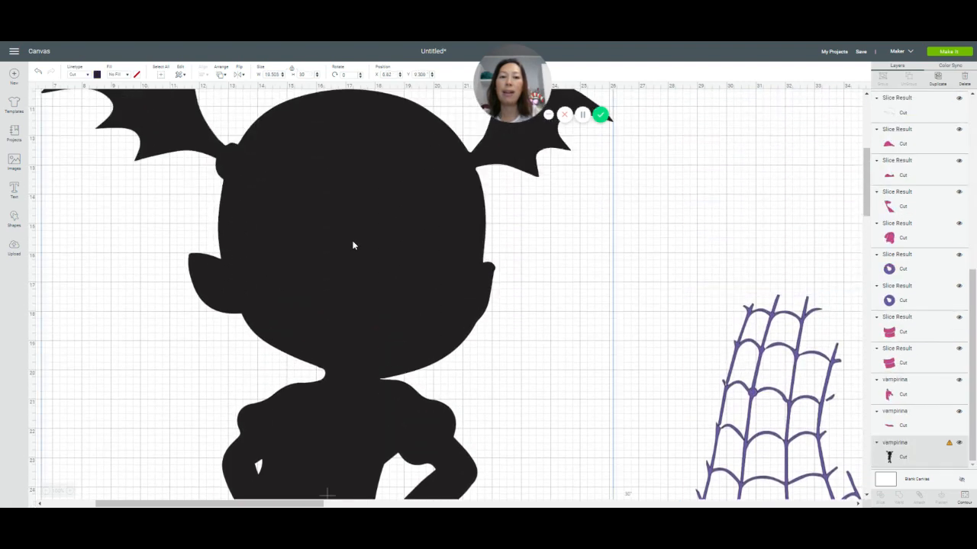